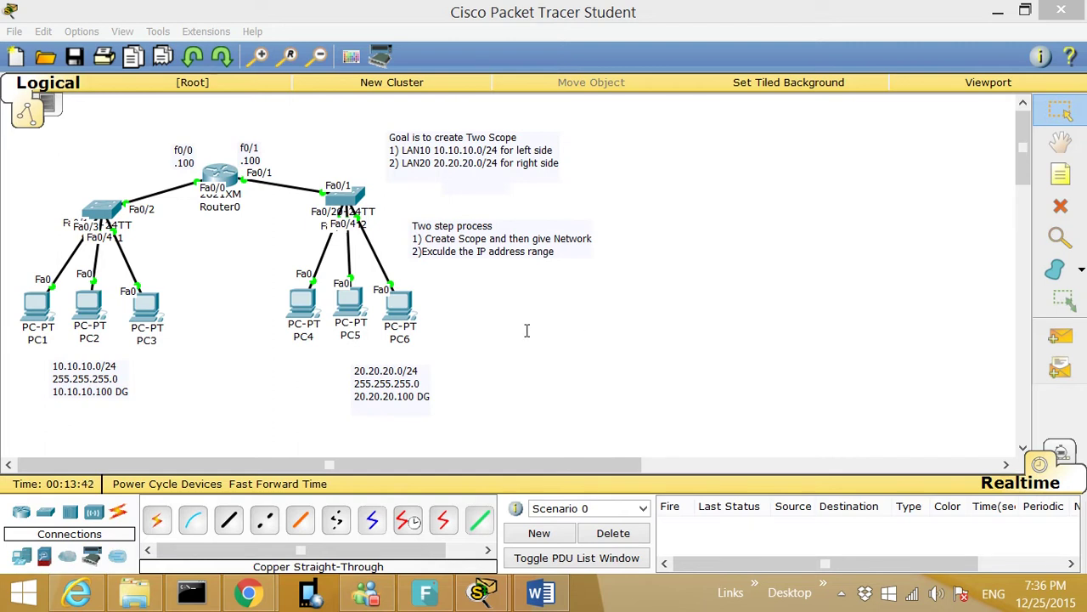
Open Router0's CLI and run 'show ip int brief', fixing the misspelled keyword.
{"action": "left_click", "coordinate": [216, 174]}
{"action": "left_click", "coordinate": [352, 348]}
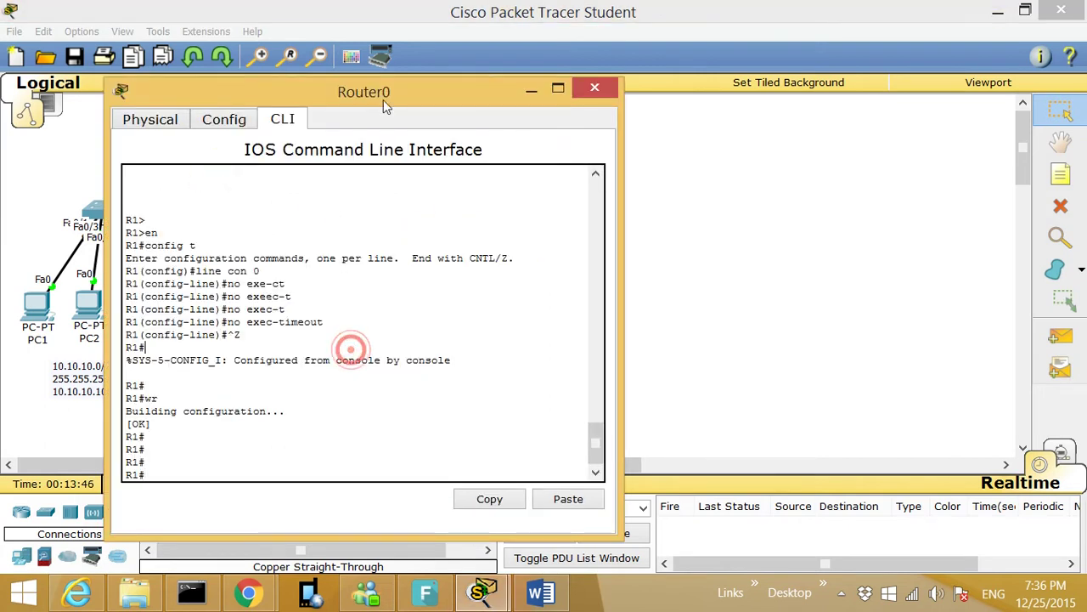
{"action": "left_click_drag", "start_coordinate": [392, 94], "coordinate": [496, 81]}
{"action": "type", "text": "sho"}
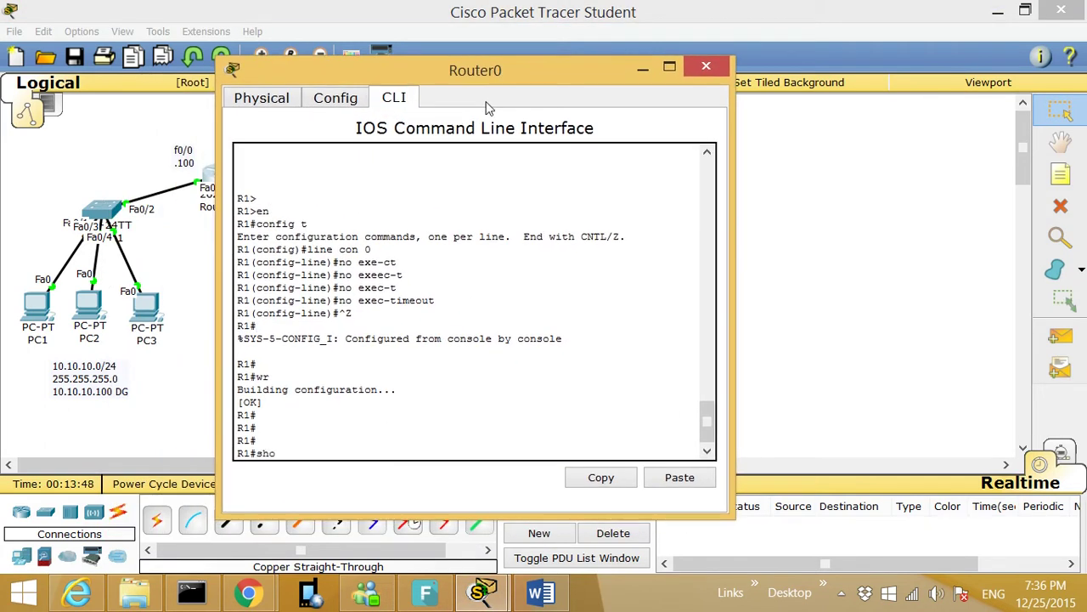
{"action": "type", "text": "w ip int rbie"}
{"action": "key", "text": "Tab"}
{"action": "key", "text": "BackSpace"}
{"action": "key", "text": "BackSpace"}
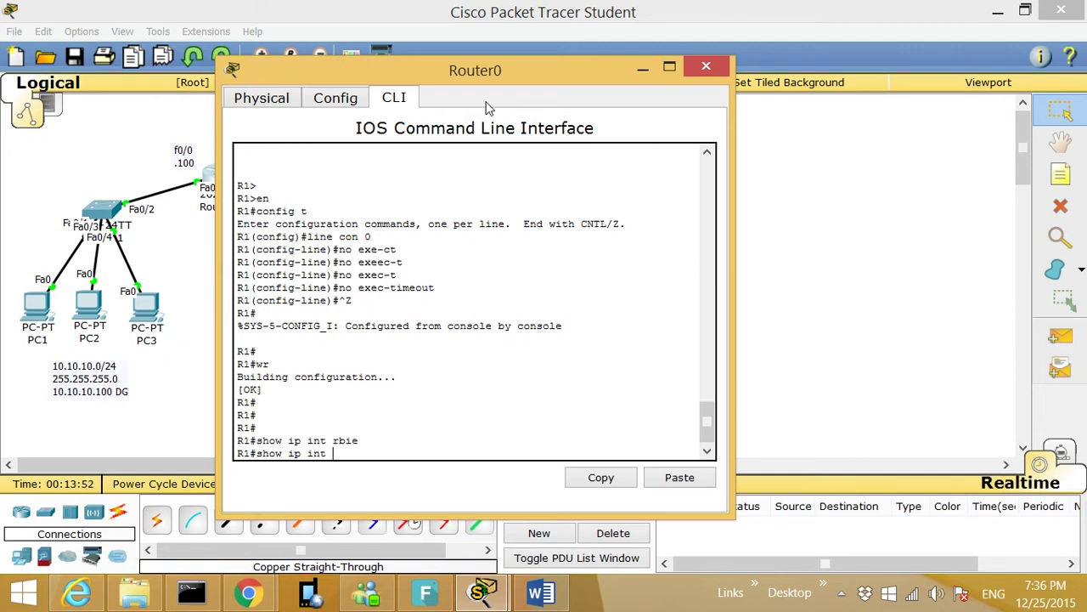
{"action": "type", "text": "brie"}
{"action": "key", "text": "Tab"}
{"action": "key", "text": "Return"}
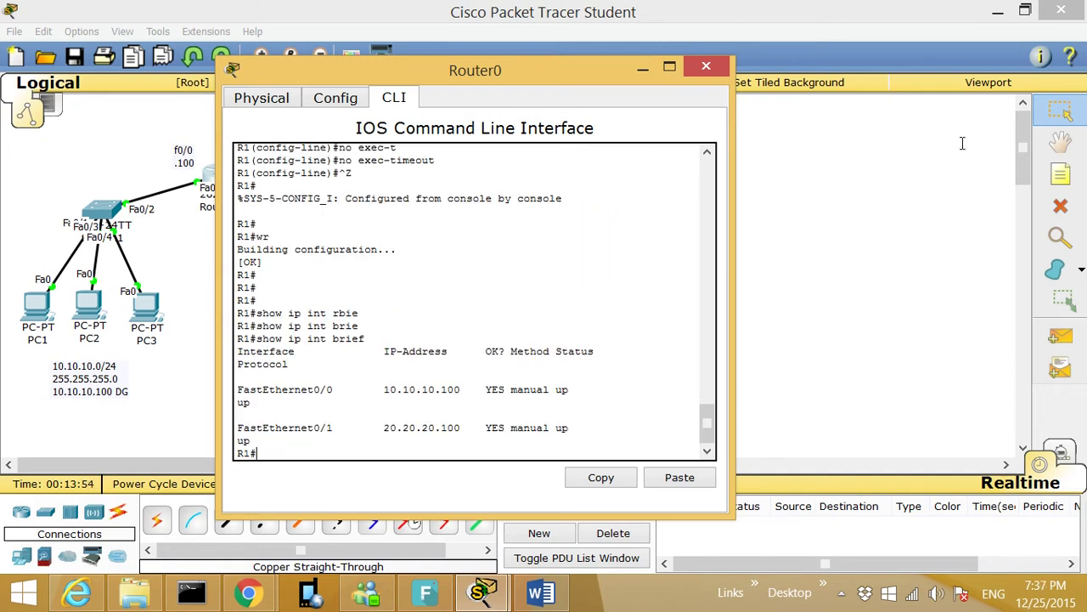
Check the output: FastEthernet0/0 is at 10.10.10.100 and FastEthernet0/1 at 20.20.20.100, both up.
{"action": "left_click_drag", "start_coordinate": [732, 215], "coordinate": [868, 237]}
{"action": "left_click_drag", "start_coordinate": [522, 77], "coordinate": [596, 73]}
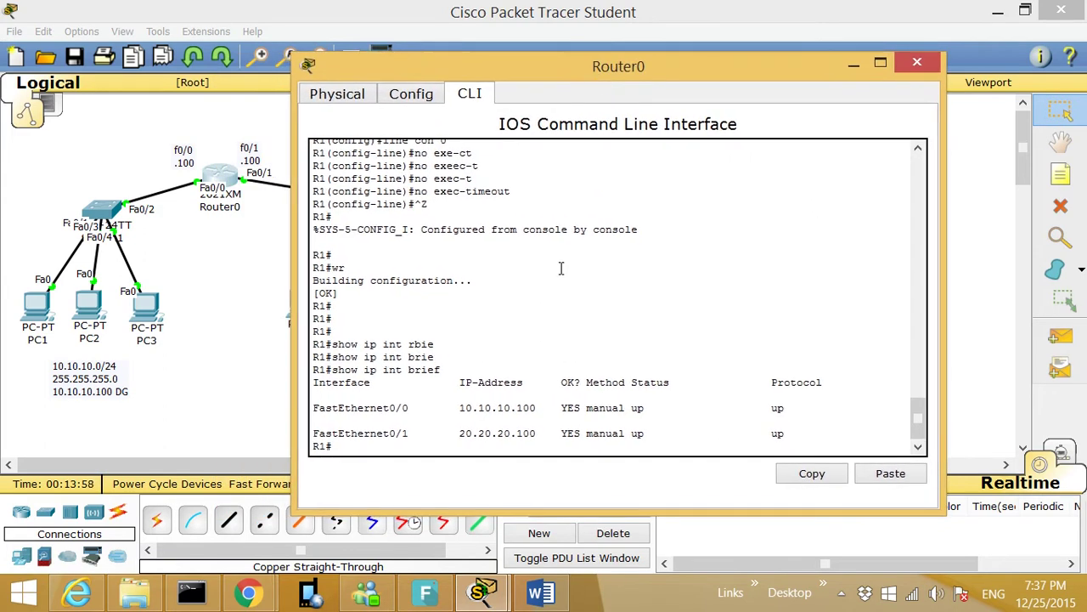
{"action": "left_click_drag", "start_coordinate": [405, 71], "coordinate": [479, 83]}
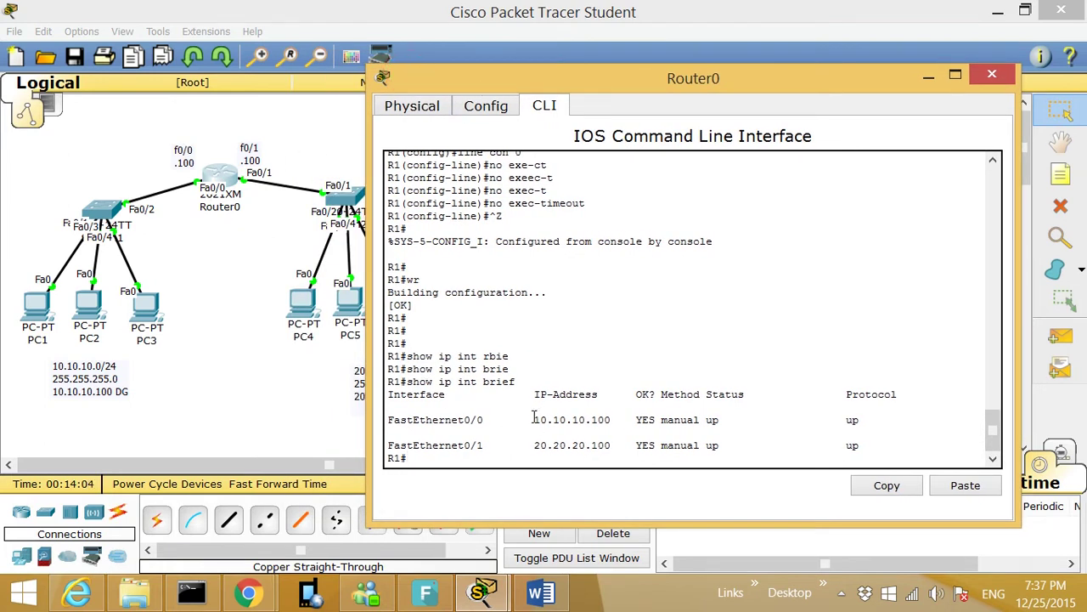
{"action": "left_click_drag", "start_coordinate": [534, 420], "coordinate": [618, 423]}
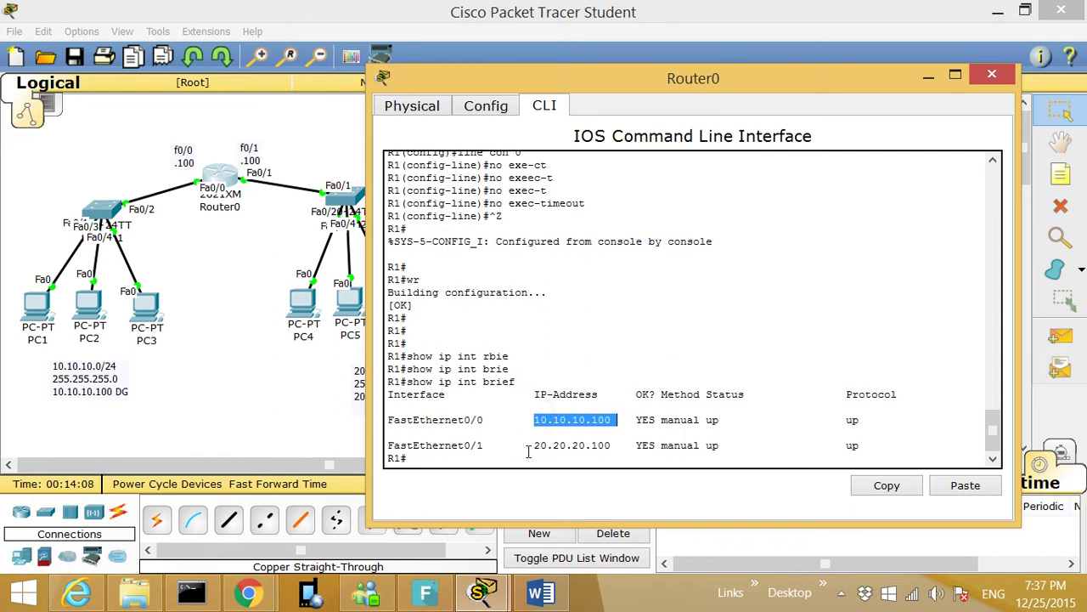
{"action": "left_click_drag", "start_coordinate": [533, 445], "coordinate": [611, 445]}
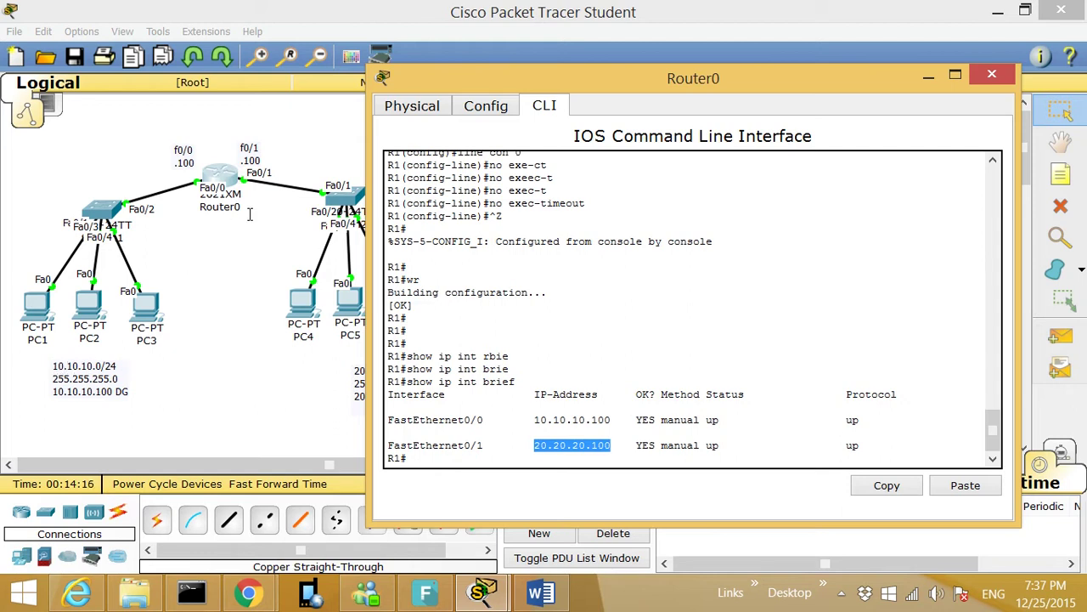
{"action": "left_click_drag", "start_coordinate": [448, 81], "coordinate": [557, 74]}
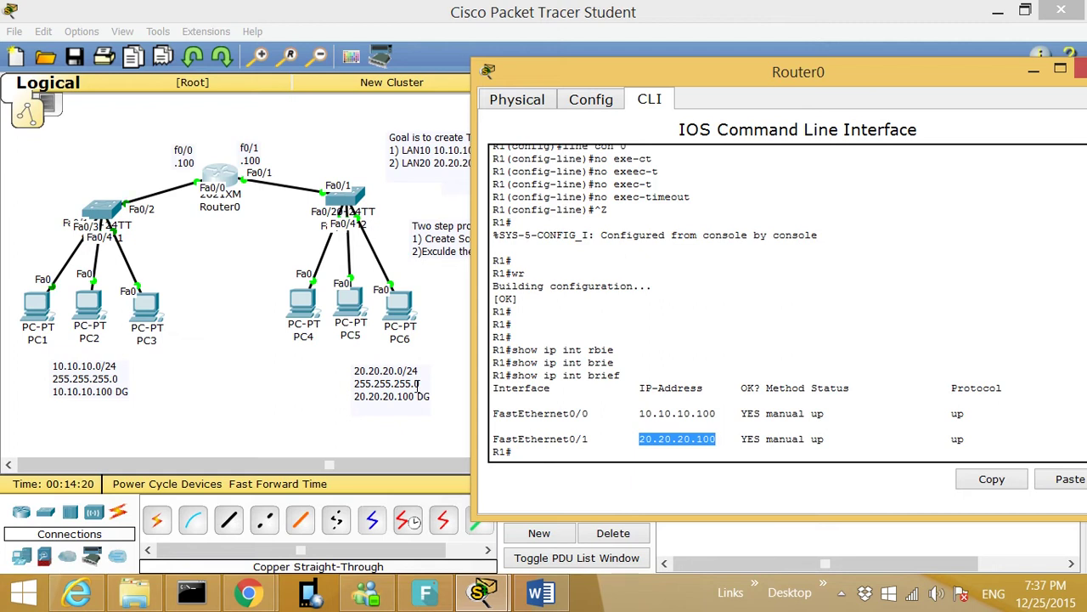
{"action": "left_click_drag", "start_coordinate": [631, 82], "coordinate": [603, 51]}
{"action": "left_click", "coordinate": [497, 422]}
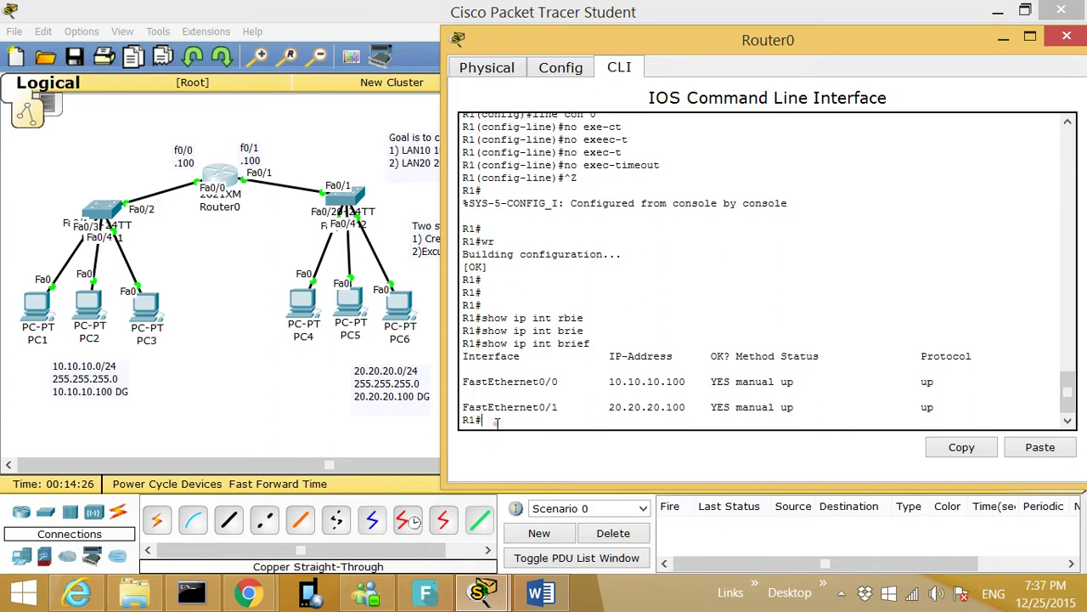
{"action": "left_click_drag", "start_coordinate": [663, 48], "coordinate": [833, 46]}
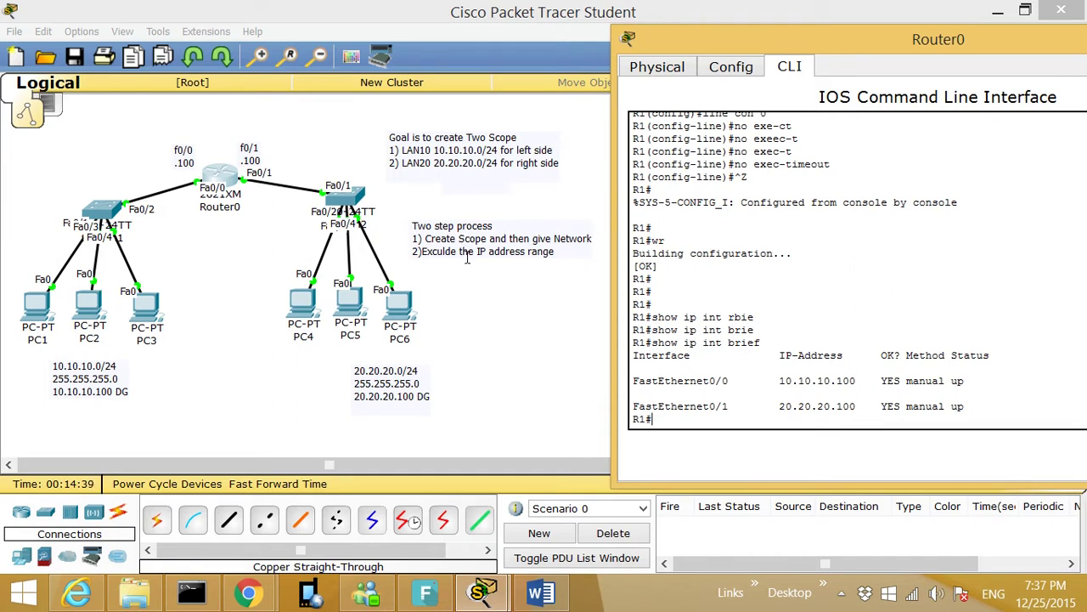
{"action": "left_click_drag", "start_coordinate": [715, 45], "coordinate": [545, 21]}
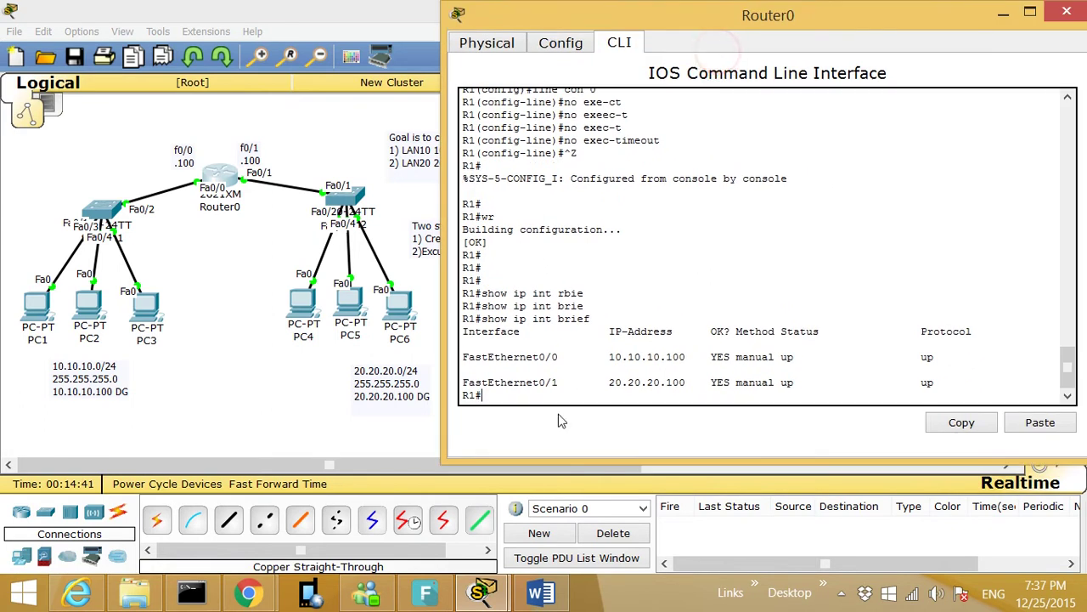
Enter global configuration mode with 'config t' and list the ip dhcp options.
{"action": "left_click", "coordinate": [512, 384]}
{"action": "type", "text": "config t"}
{"action": "key", "text": "Return"}
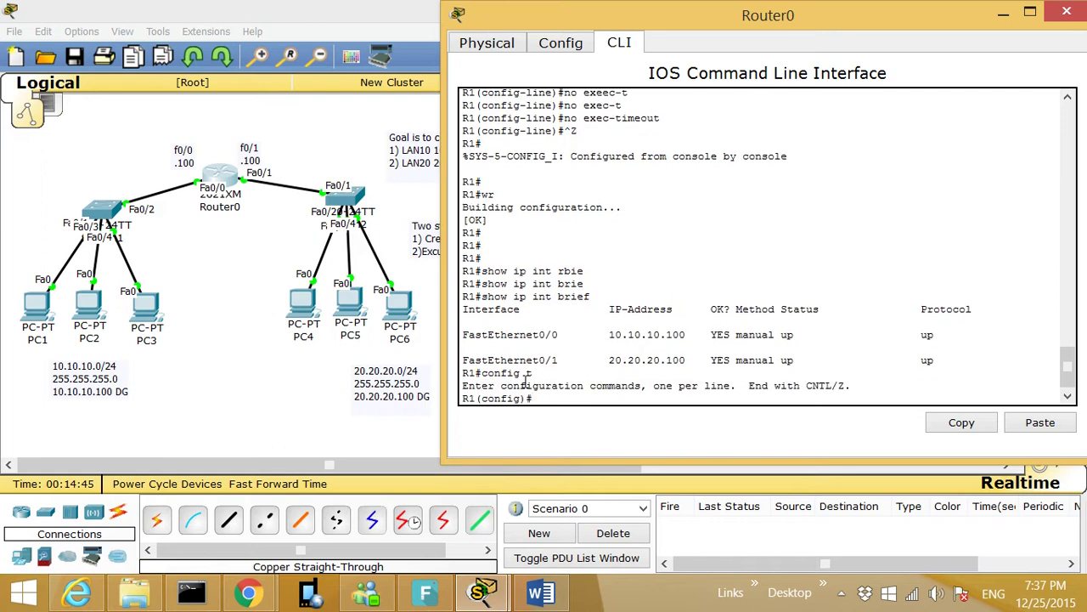
{"action": "type", "text": "ip dhcp ?"}
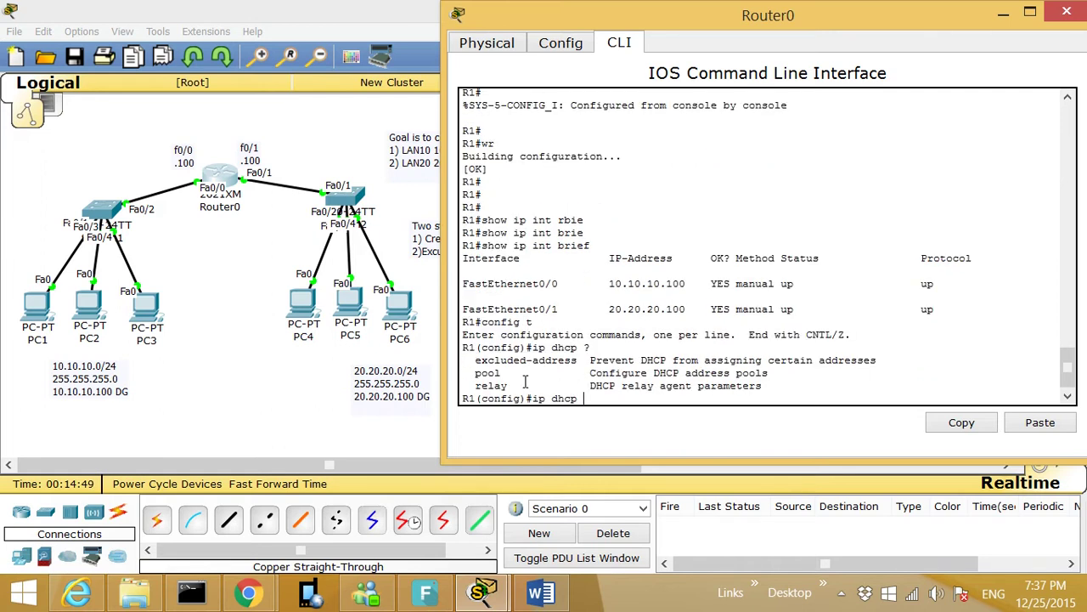
{"action": "left_click_drag", "start_coordinate": [592, 23], "coordinate": [571, 24]}
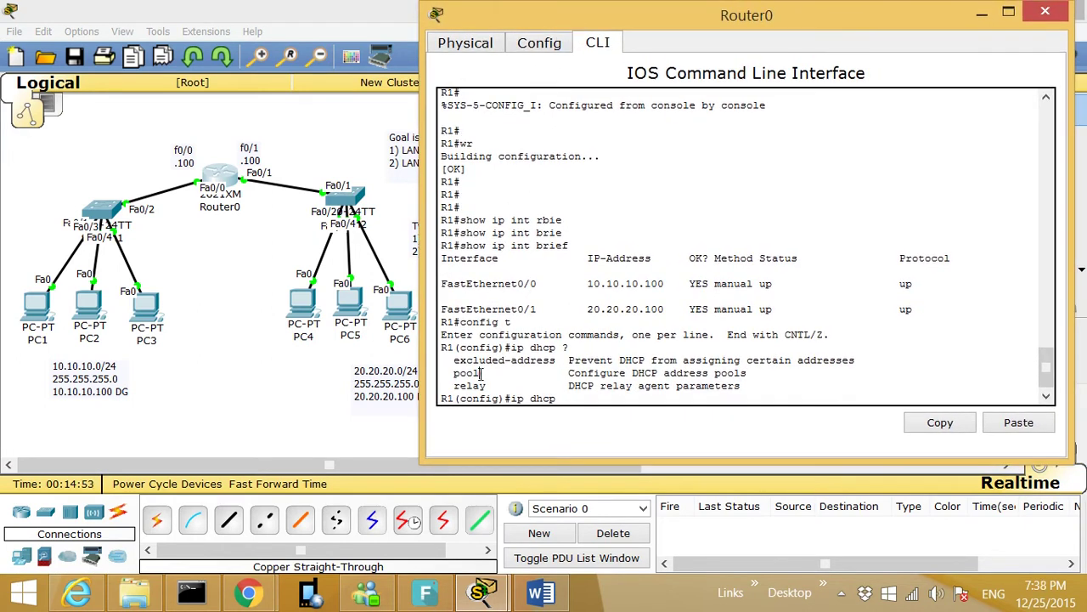
{"action": "left_click_drag", "start_coordinate": [481, 374], "coordinate": [559, 360]}
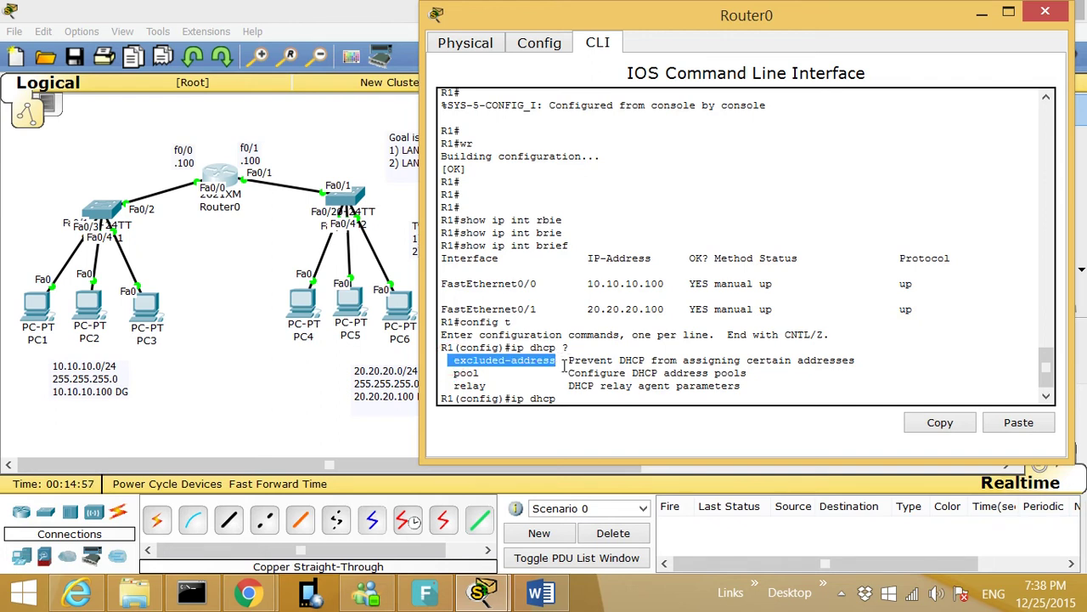
{"action": "left_click", "coordinate": [567, 397]}
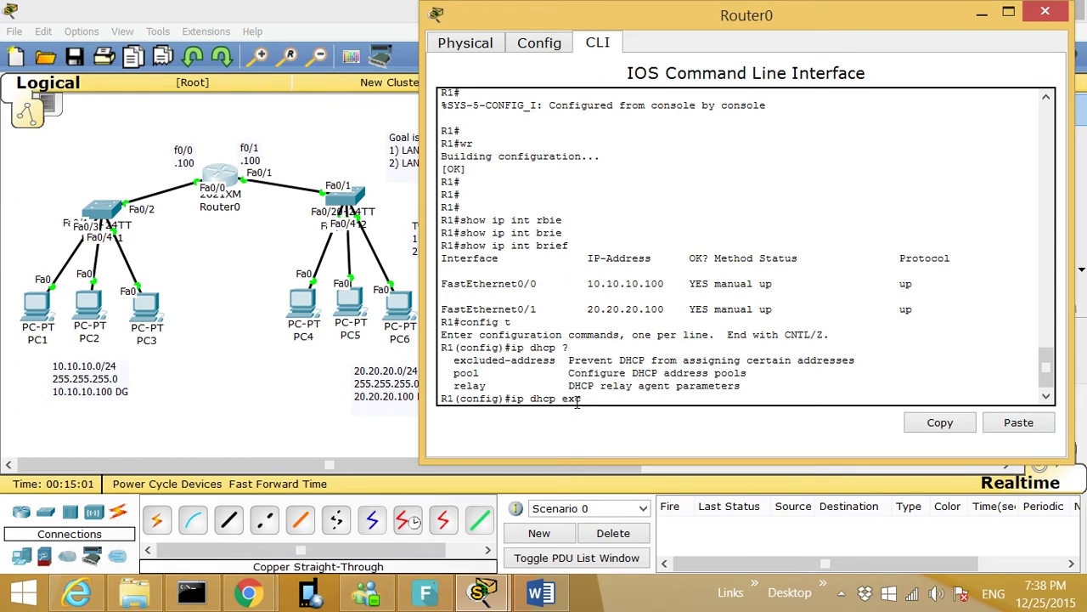
Enter 'ip dhcp excluded-address 10.10.10.1 10.10.10.10', using ? help for the low and high IPs.
{"action": "type", "text": "exc"}
{"action": "key", "text": "Tab"}
{"action": "type", "text": "?"}
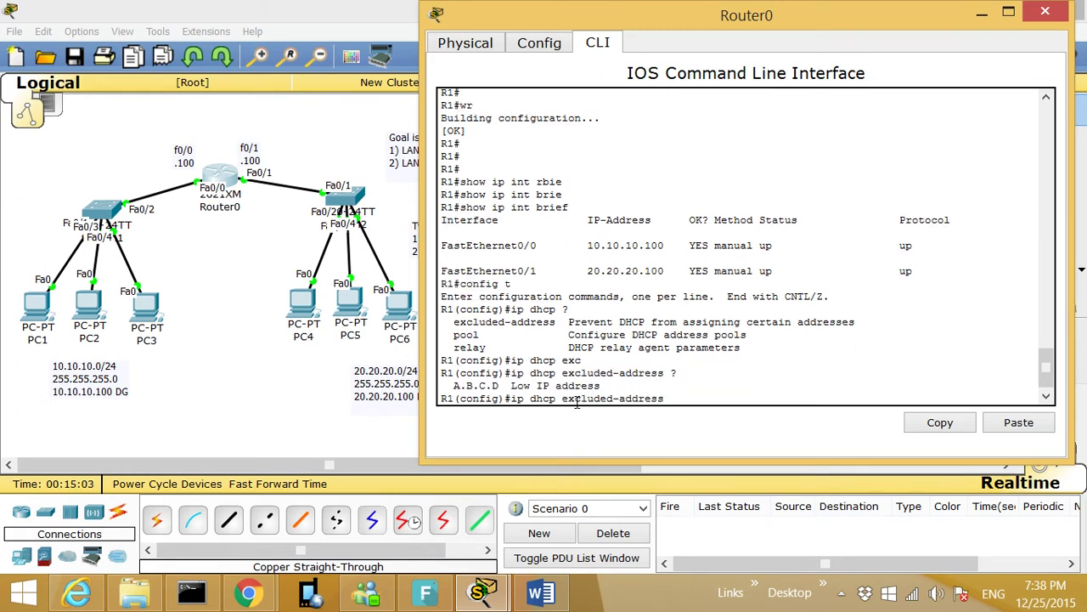
{"action": "left_click_drag", "start_coordinate": [605, 386], "coordinate": [510, 386]}
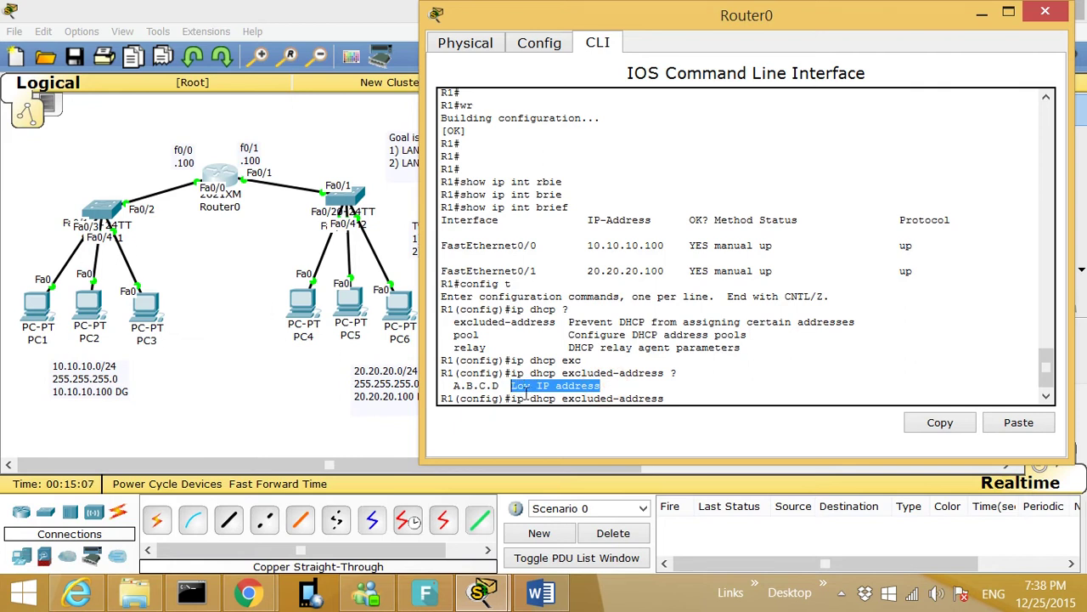
{"action": "left_click", "coordinate": [670, 395]}
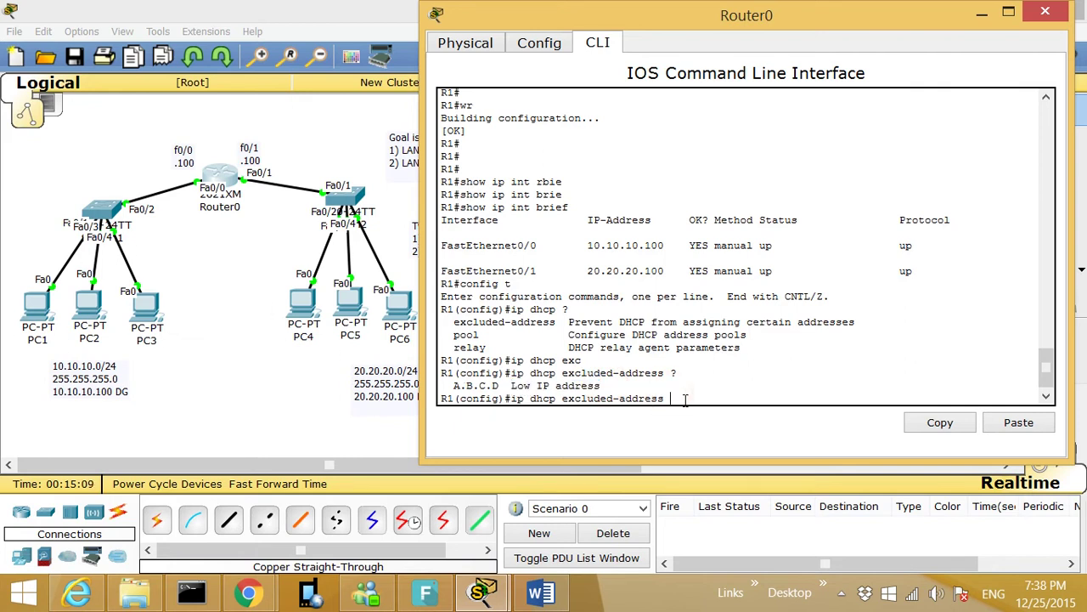
{"action": "type", "text": "10.1"}
{"action": "type", "text": " ?"}
{"action": "left_click", "coordinate": [612, 379]}
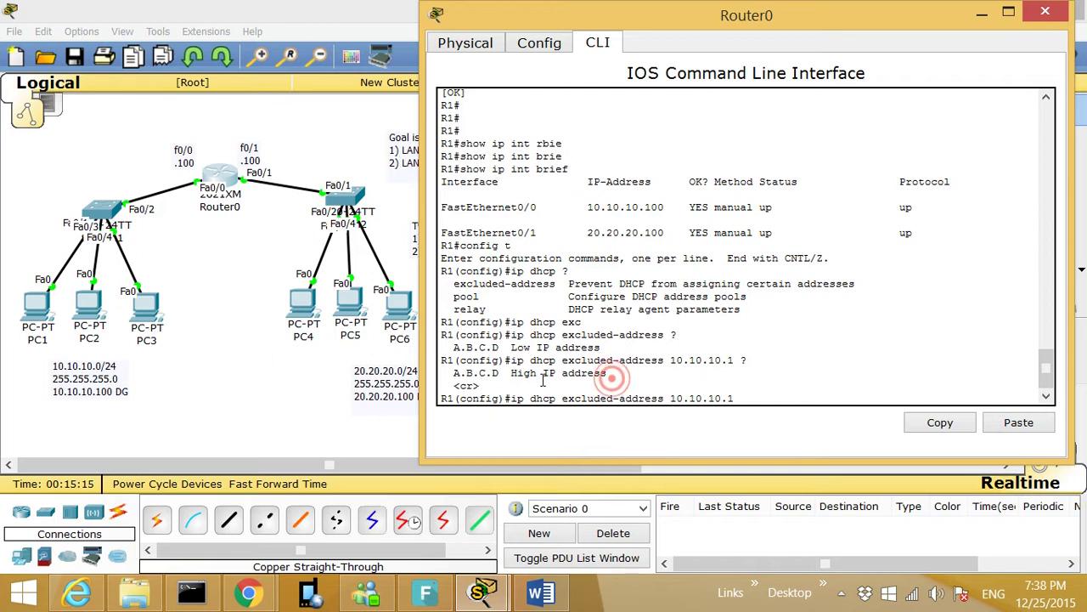
{"action": "left_click_drag", "start_coordinate": [543, 382], "coordinate": [517, 379]}
{"action": "left_click", "coordinate": [757, 397]}
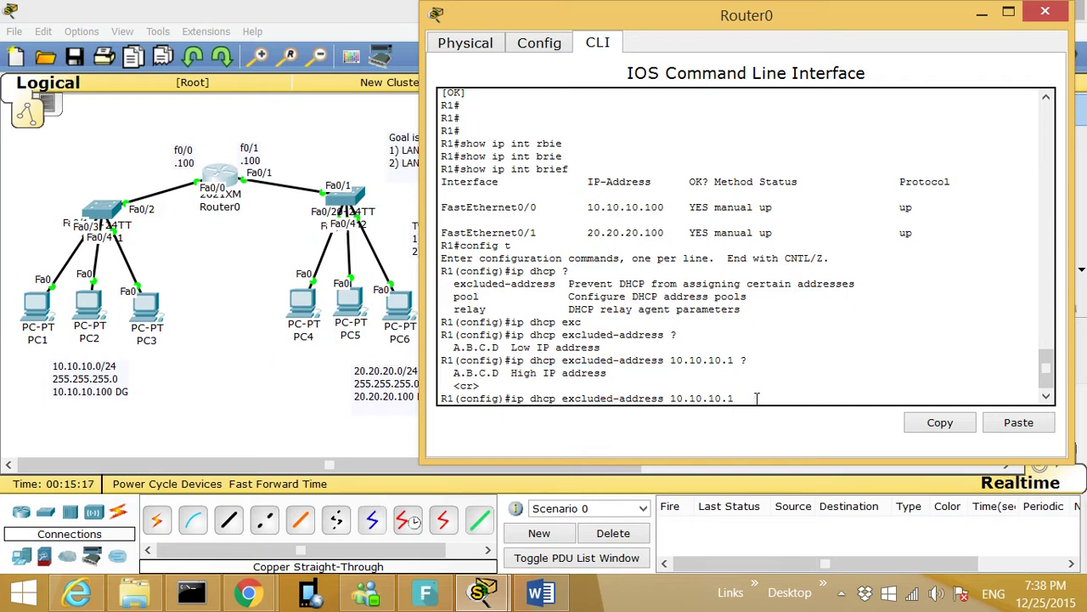
{"action": "type", "text": "10.10.10.10"}
{"action": "key", "text": "Return"}
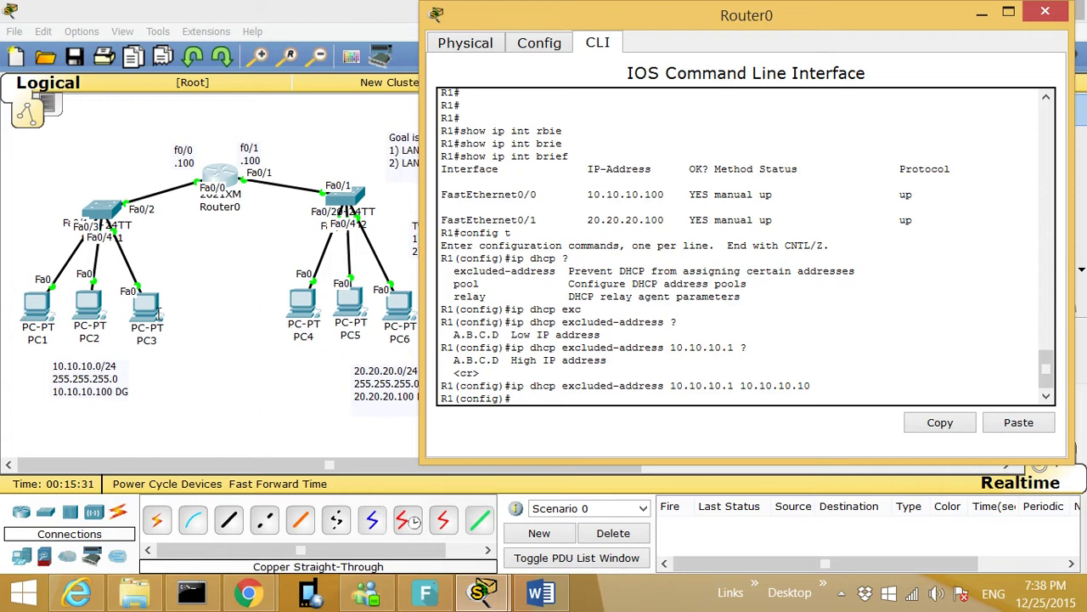
{"action": "left_click", "coordinate": [549, 396]}
Run 'ip dhcp pool LAN10' at the config prompt to reach dhcp-config mode.
{"action": "key", "text": "Return"}
{"action": "key", "text": "Return"}
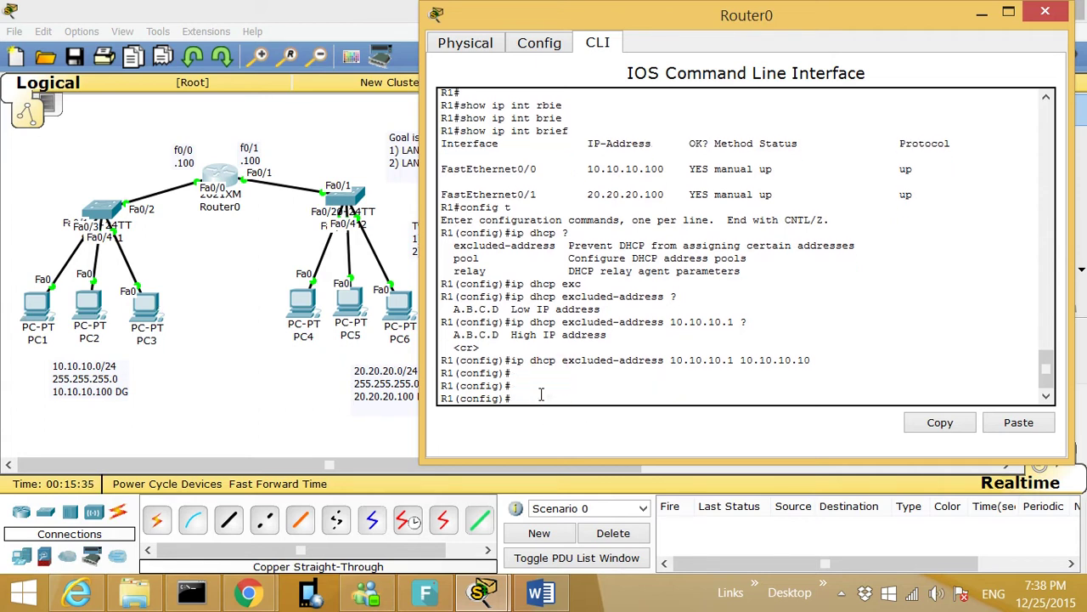
{"action": "left_click_drag", "start_coordinate": [571, 233], "coordinate": [529, 236]}
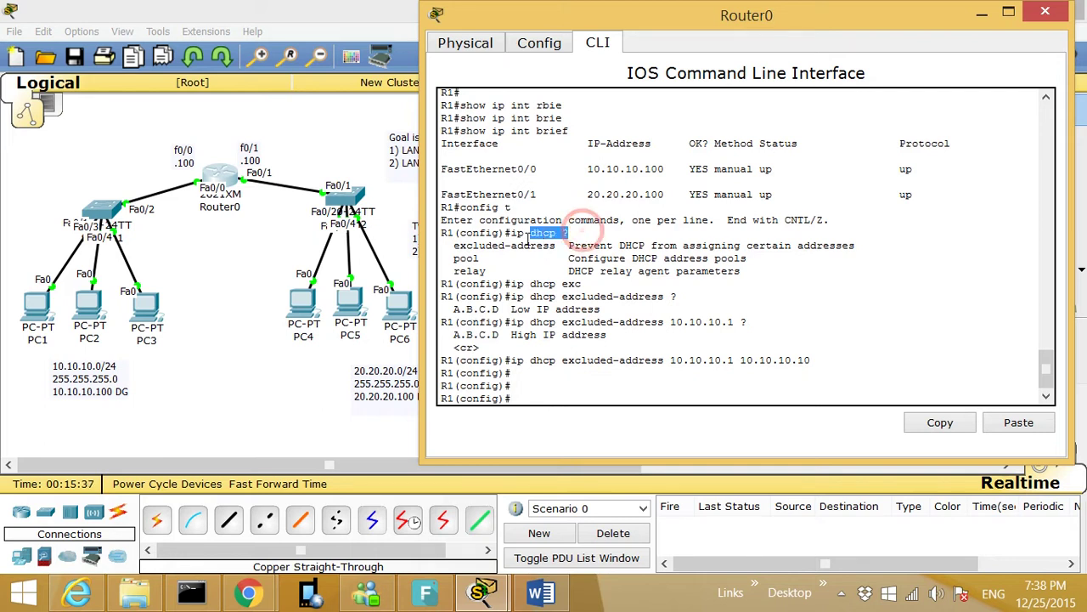
{"action": "left_click", "coordinate": [512, 398]}
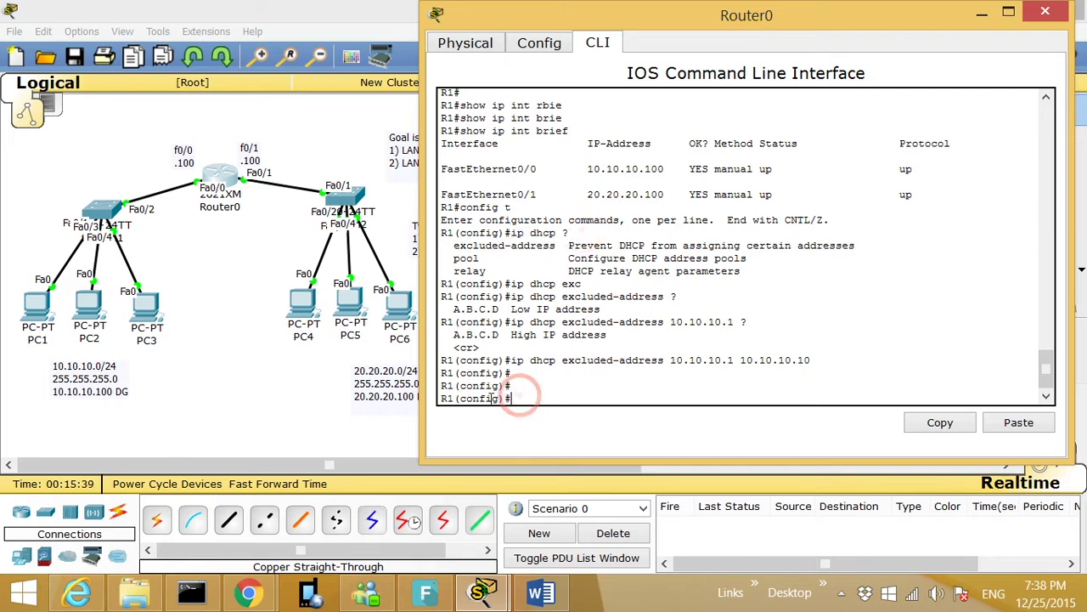
{"action": "type", "text": "ip dhcp"}
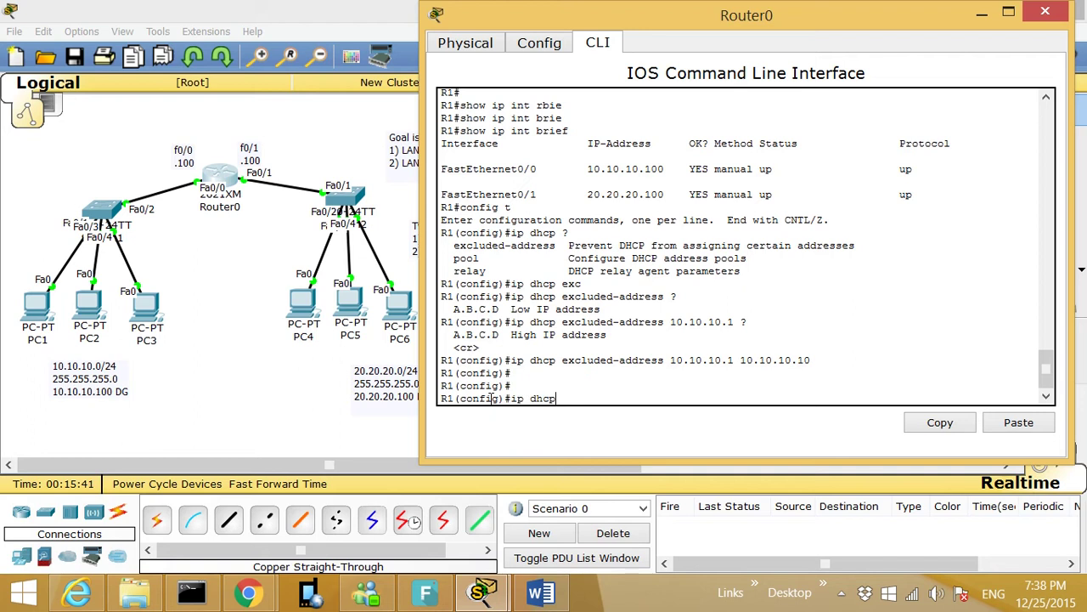
{"action": "type", "text": " ?"}
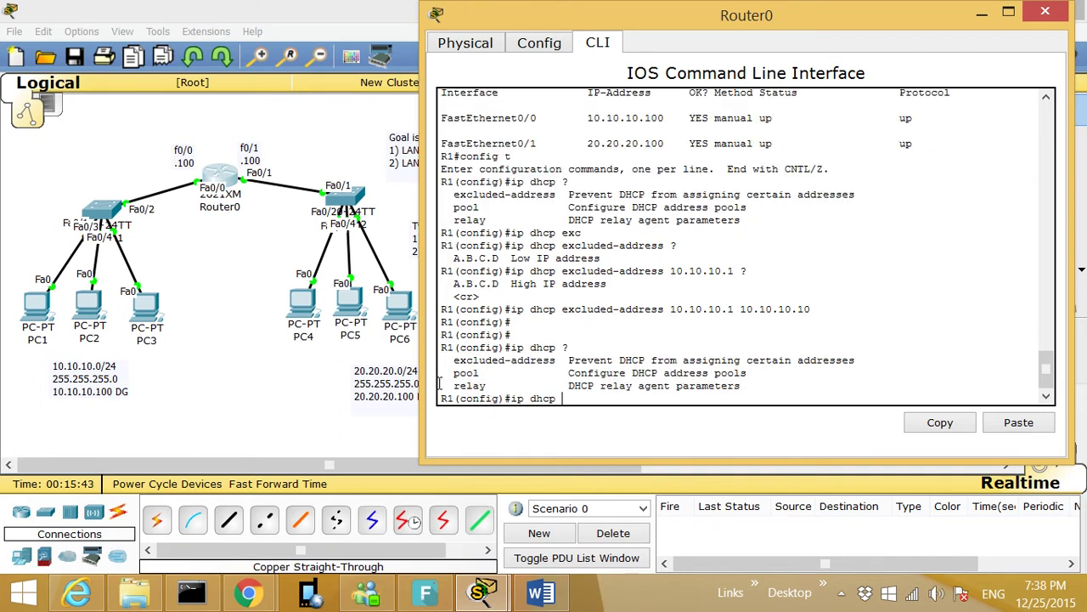
{"action": "left_click_drag", "start_coordinate": [480, 373], "coordinate": [456, 372]}
{"action": "type", "text": "po"}
{"action": "key", "text": "Tab"}
{"action": "type", "text": "?"}
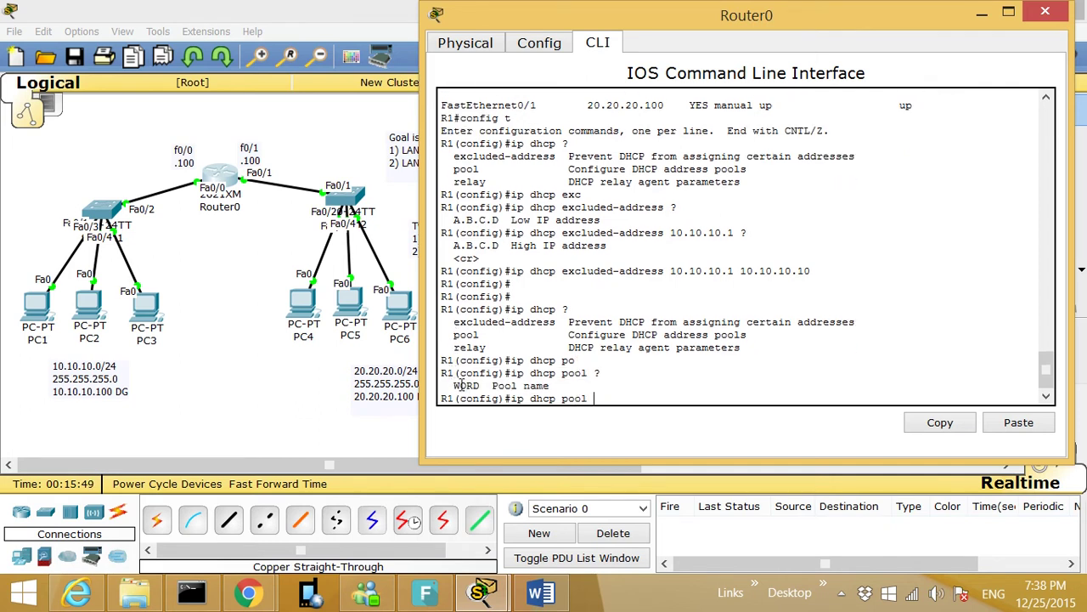
{"action": "left_click_drag", "start_coordinate": [455, 385], "coordinate": [478, 385]}
{"action": "left_click", "coordinate": [594, 400]}
{"action": "key", "text": "Return"}
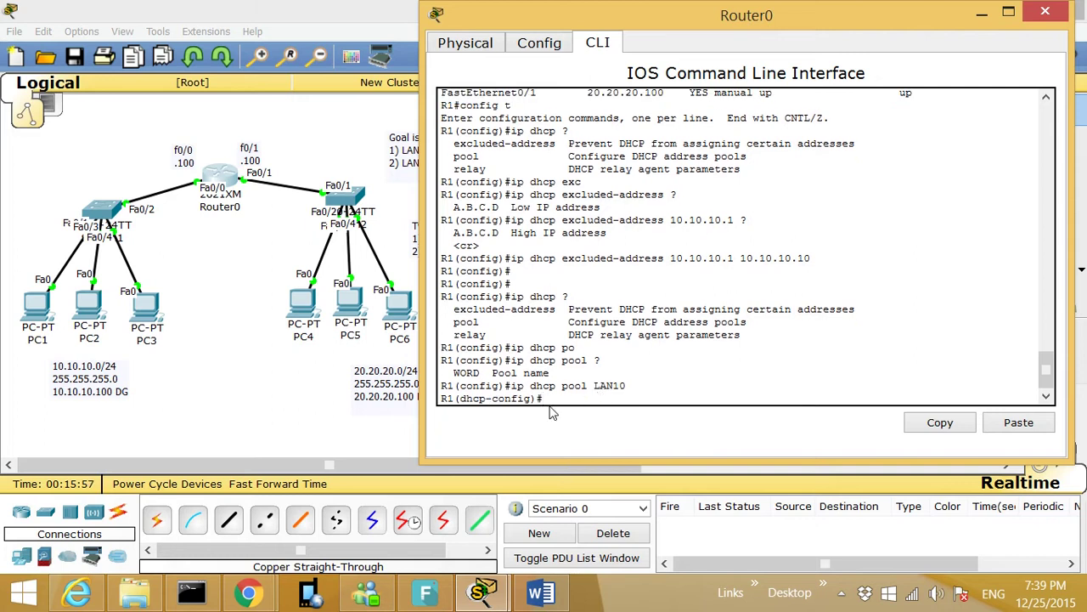
{"action": "left_click_drag", "start_coordinate": [543, 400], "coordinate": [439, 399]}
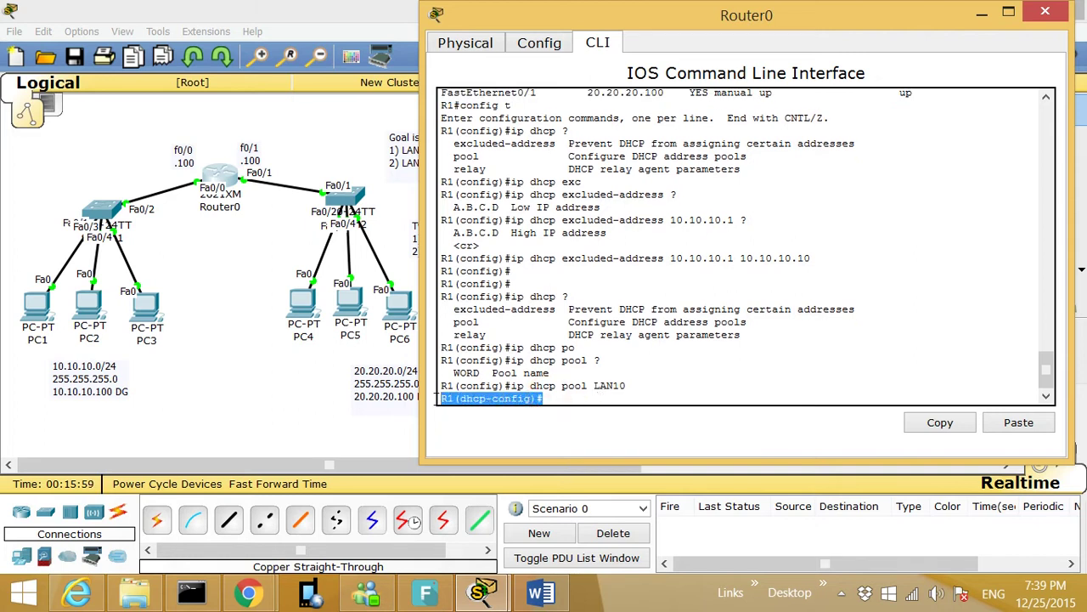
Review the pool help options and set the LAN10 network to 10.10.10.0 255.255.255.0.
{"action": "left_click", "coordinate": [554, 398]}
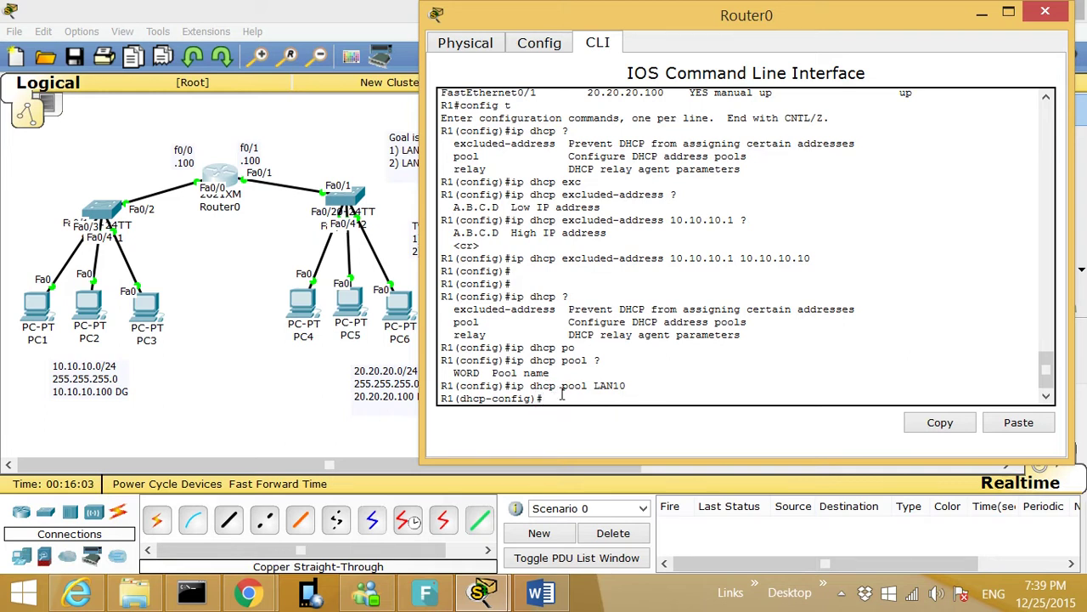
{"action": "type", "text": "?"}
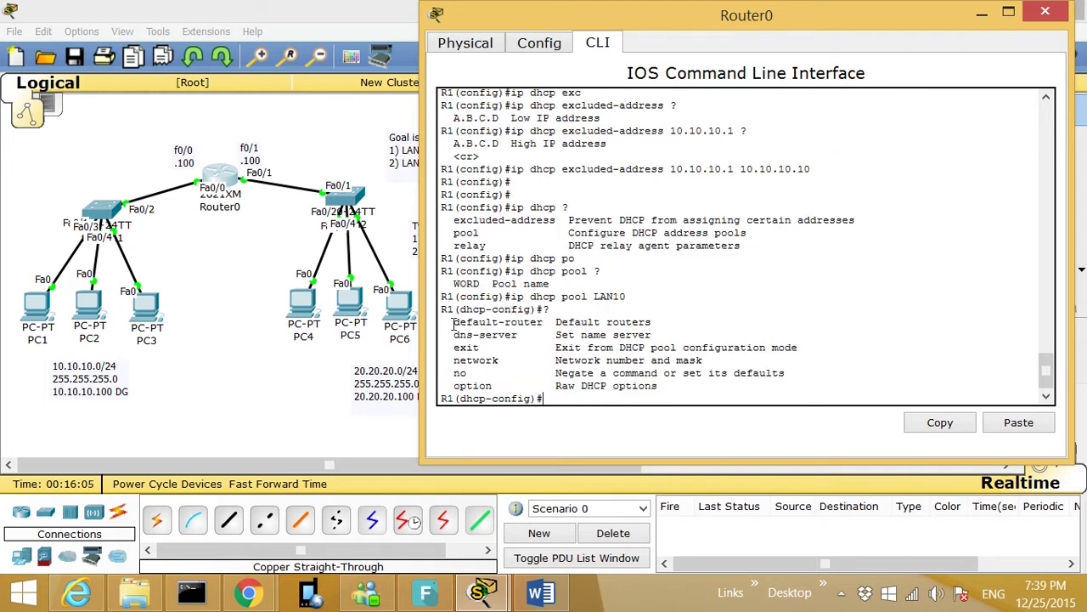
{"action": "left_click_drag", "start_coordinate": [453, 323], "coordinate": [548, 323]}
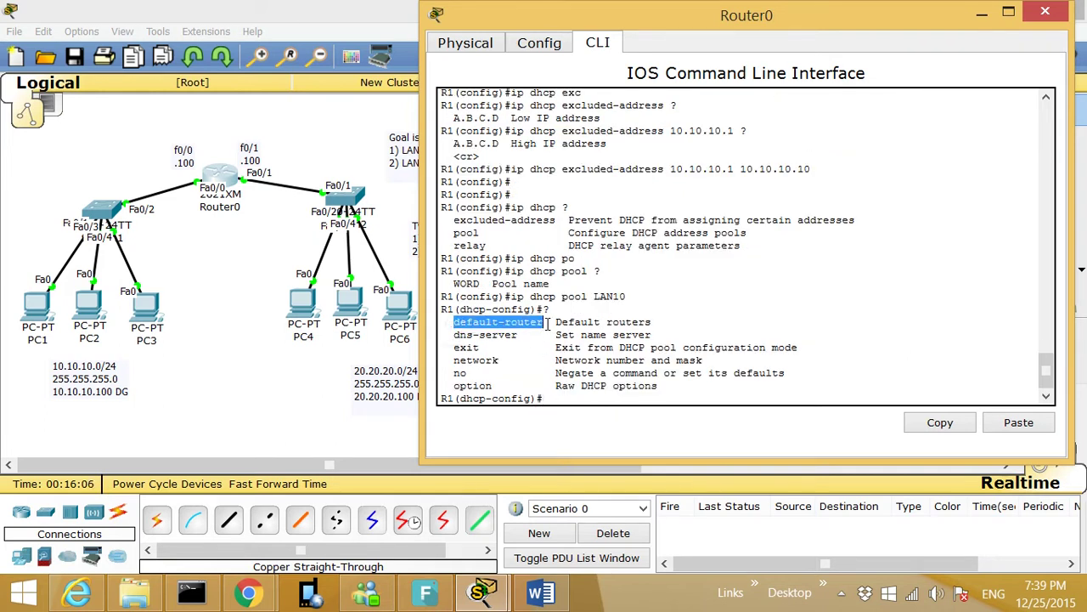
{"action": "left_click_drag", "start_coordinate": [508, 361], "coordinate": [520, 336]}
{"action": "left_click", "coordinate": [500, 386]}
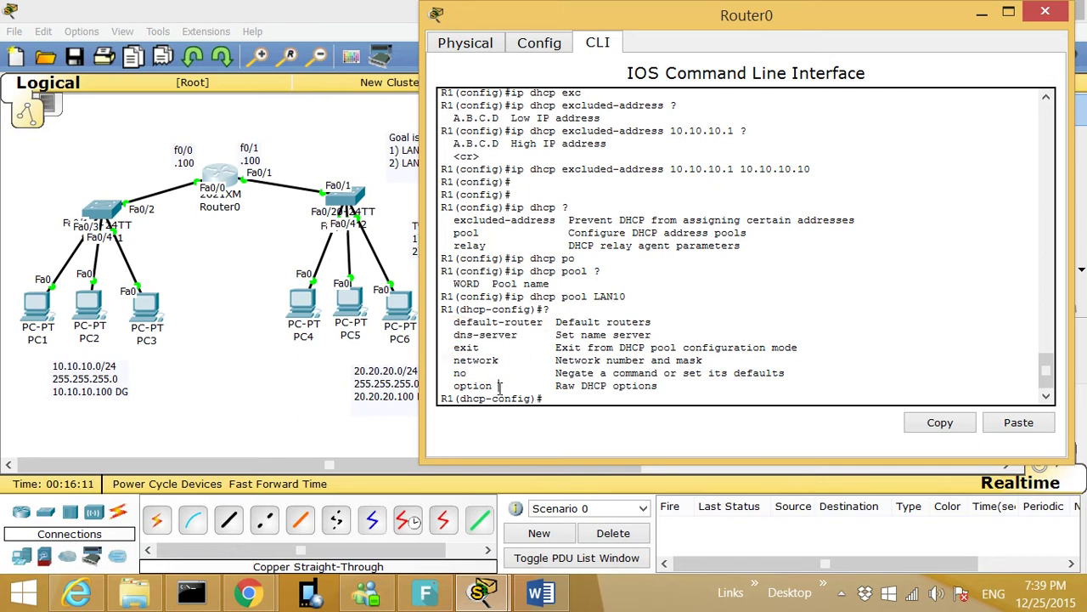
{"action": "left_click_drag", "start_coordinate": [500, 386], "coordinate": [455, 386]}
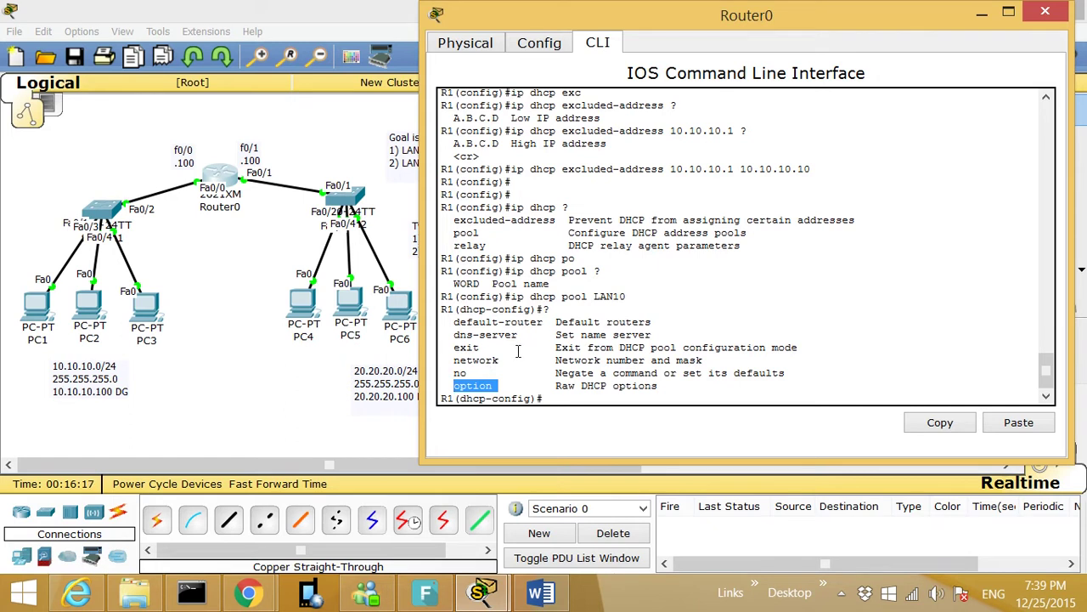
{"action": "left_click_drag", "start_coordinate": [506, 360], "coordinate": [472, 365]}
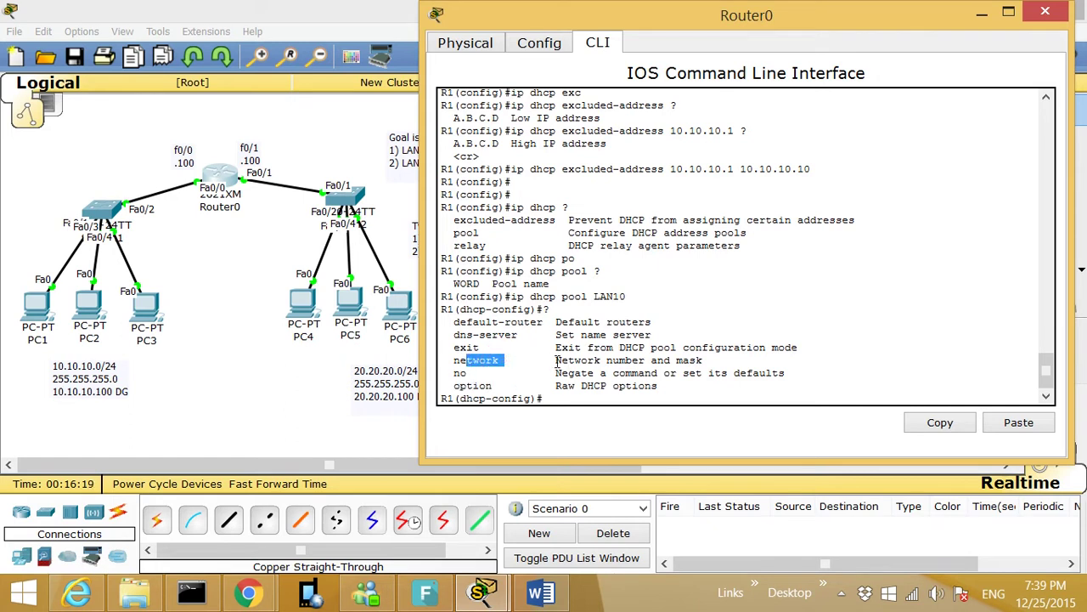
{"action": "left_click_drag", "start_coordinate": [557, 360], "coordinate": [704, 362]}
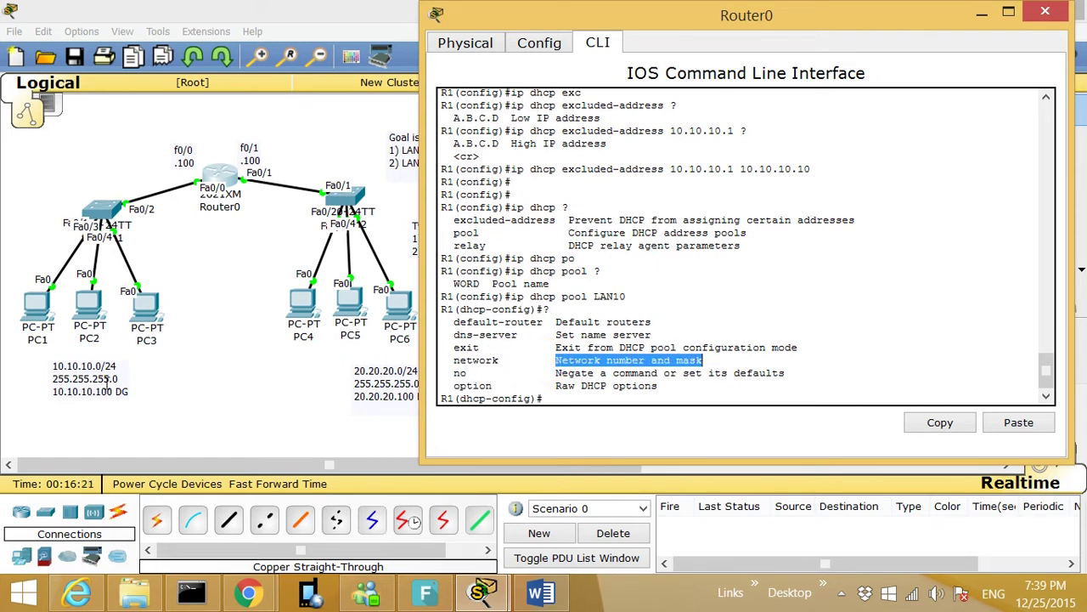
{"action": "left_click", "coordinate": [579, 413]}
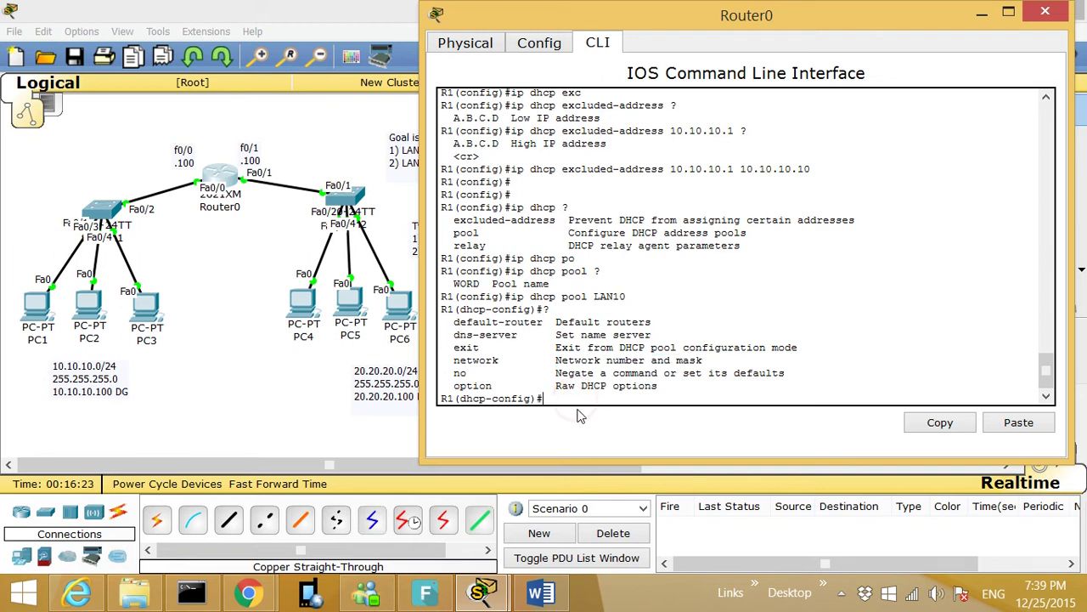
{"action": "type", "text": "network 10.10.10.0 ?"}
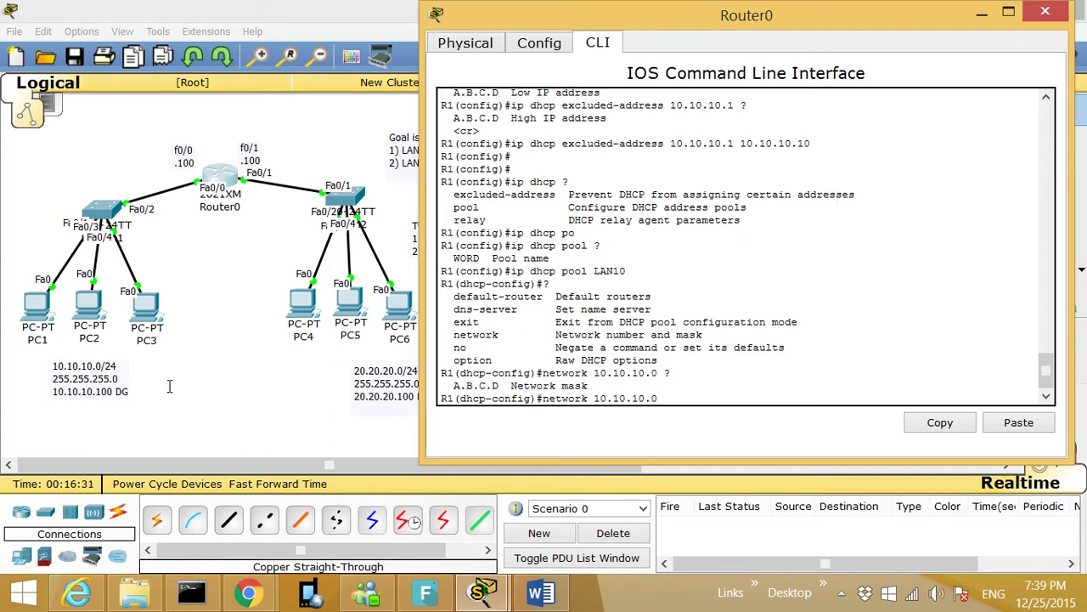
{"action": "type", "text": "255.255.2"}
{"action": "type", "text": "55.255.0"}
{"action": "key", "text": "Return"}
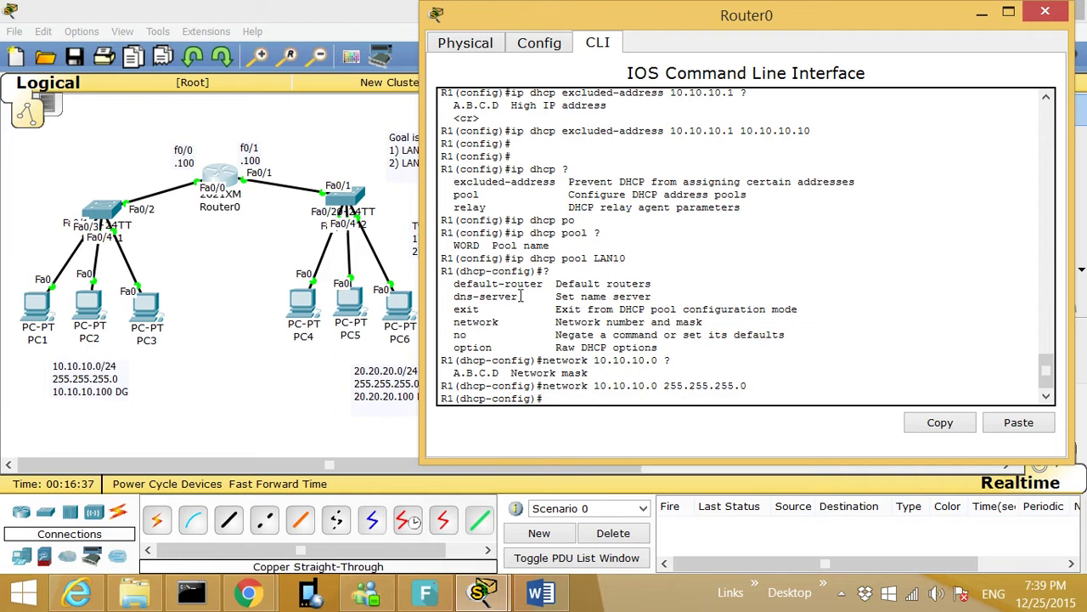
Set default-router 10.10.10.100 and dns-server 1.1.1.1, then exit with Ctrl+Z.
{"action": "left_click_drag", "start_coordinate": [541, 288], "coordinate": [459, 285]}
{"action": "left_click_drag", "start_coordinate": [544, 386], "coordinate": [766, 395]}
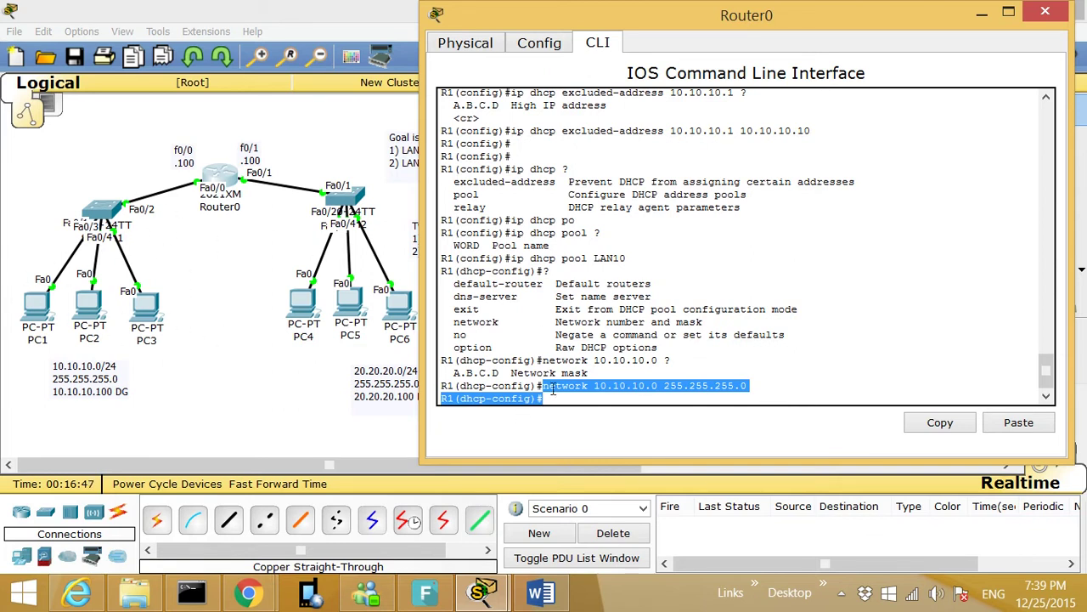
{"action": "left_click", "coordinate": [553, 399]}
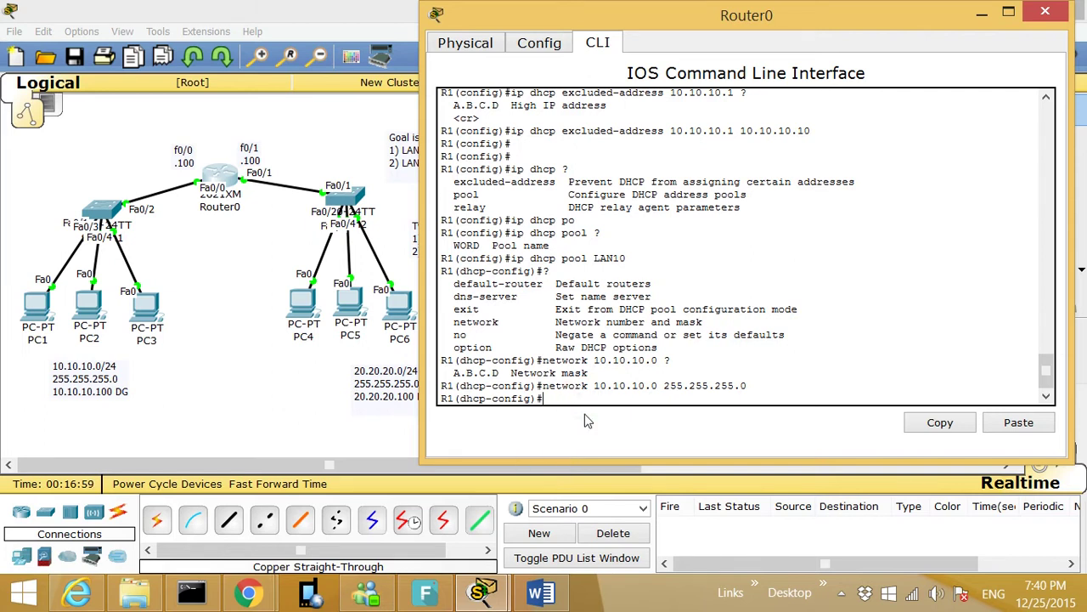
{"action": "type", "text": "def"}
{"action": "key", "text": "Tab"}
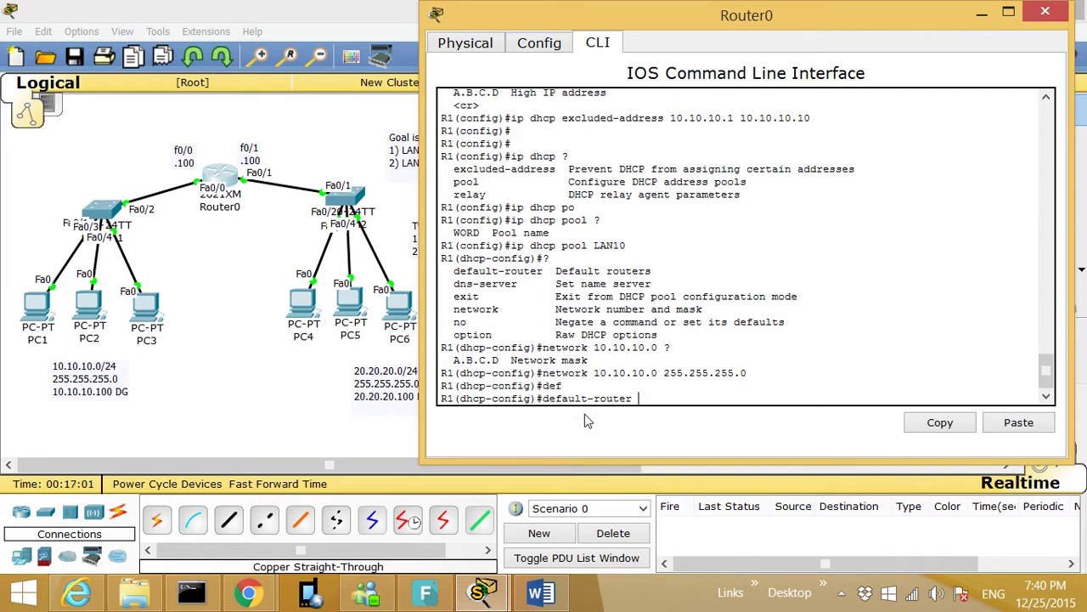
{"action": "type", "text": "10.10.10.100"}
{"action": "key", "text": "Return"}
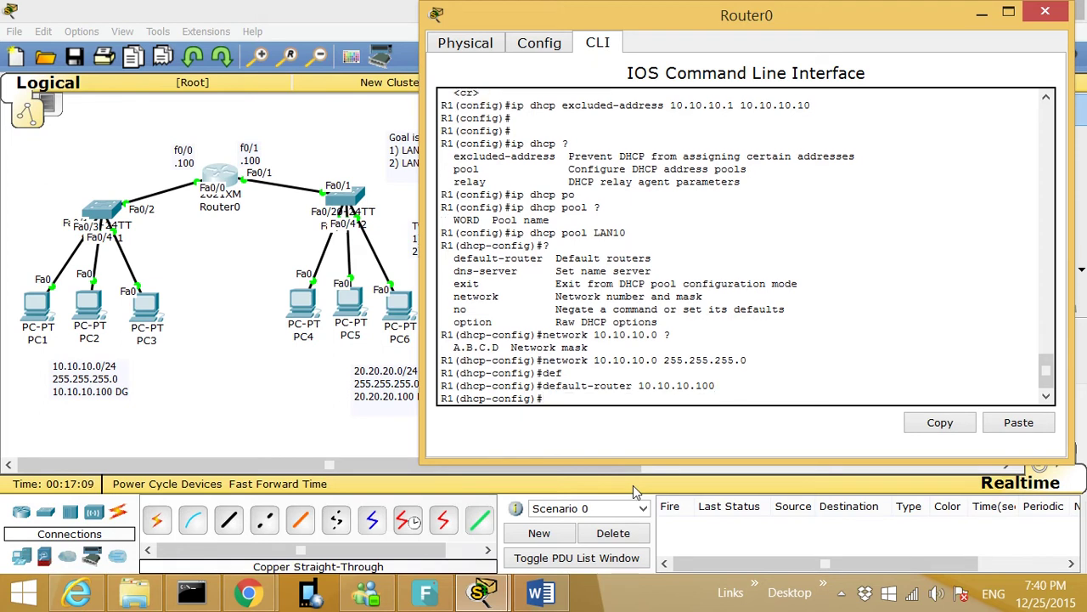
{"action": "type", "text": "dns"}
{"action": "key", "text": "Tab"}
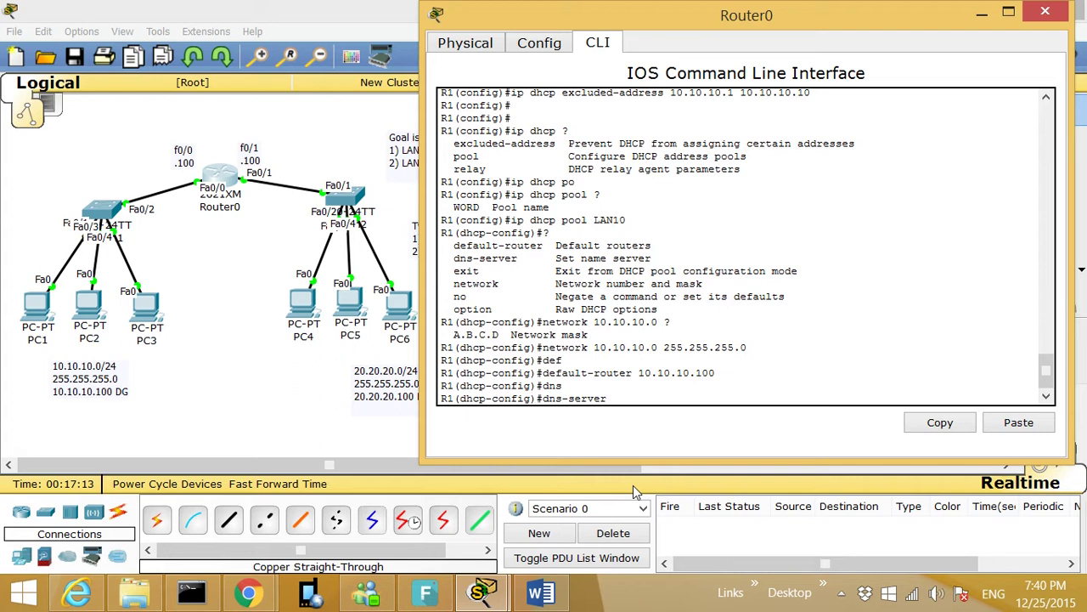
{"action": "type", "text": "1.1.1.1"}
{"action": "key", "text": "Return"}
{"action": "key", "text": "Return"}
{"action": "key", "text": "Return"}
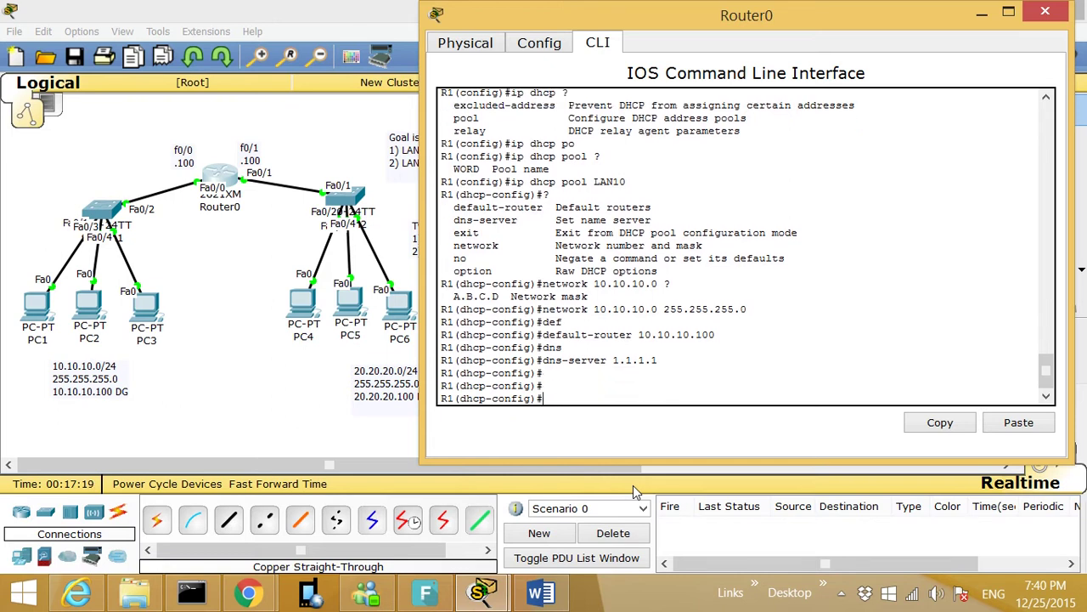
{"action": "key", "text": "ctrl+z"}
{"action": "key", "text": "Return"}
{"action": "key", "text": "Return"}
Run 'show run' and highlight the excluded-address line and the LAN10 pool block.
{"action": "type", "text": "show r"}
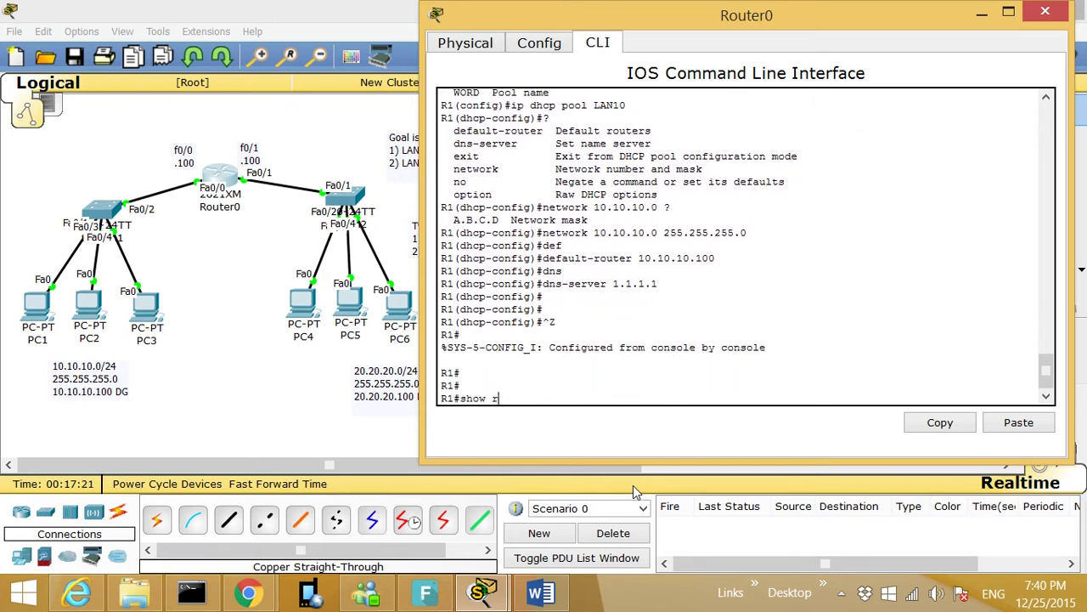
{"action": "type", "text": "un"}
{"action": "key", "text": "Return"}
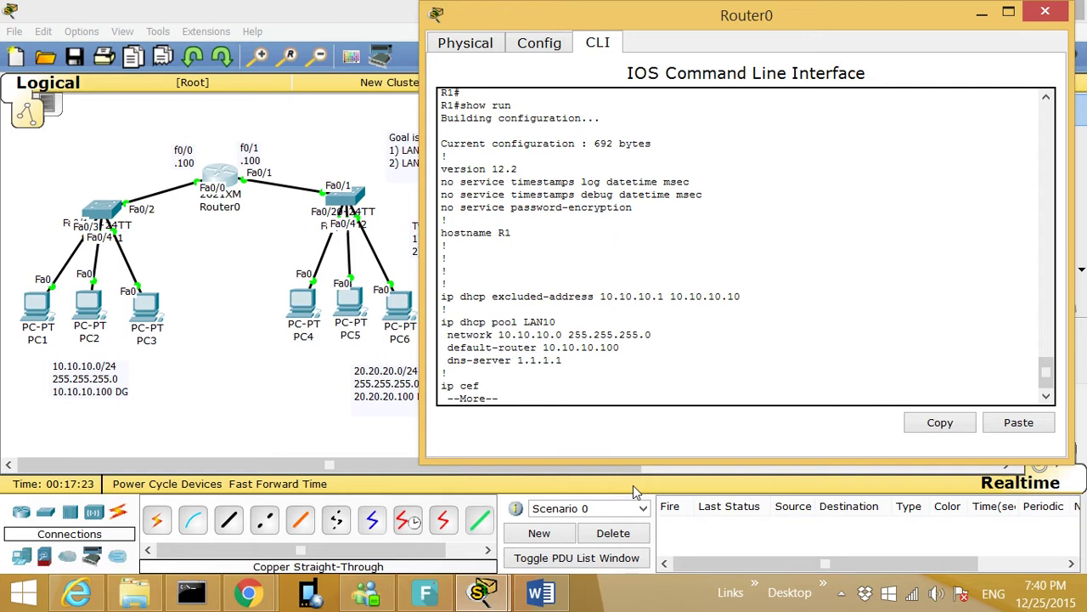
{"action": "key", "text": "Return"}
{"action": "key", "text": "Return"}
{"action": "key", "text": "Return"}
{"action": "key", "text": "Return"}
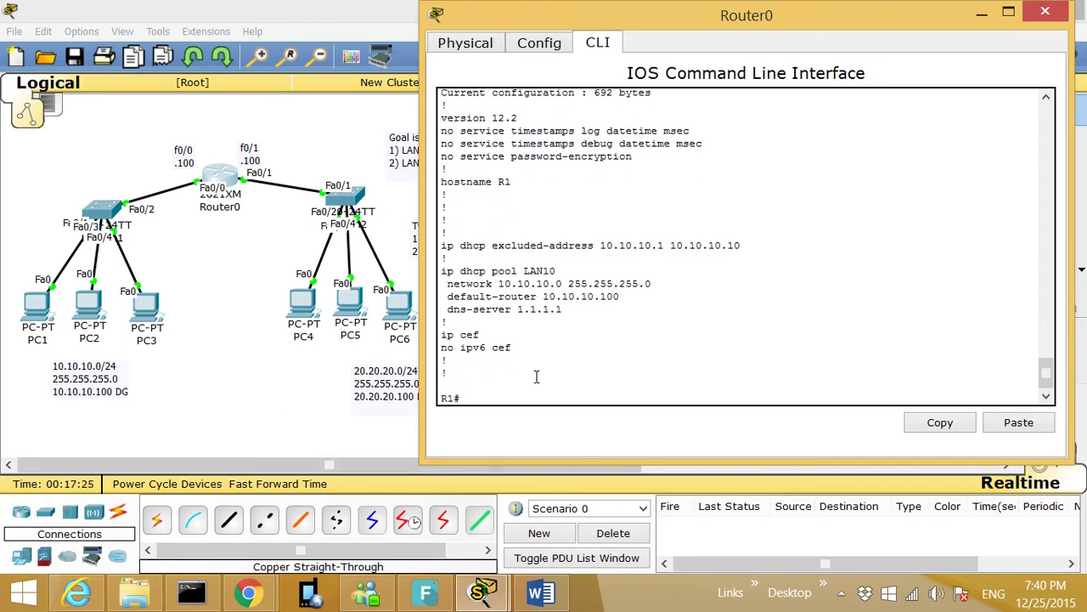
{"action": "left_click_drag", "start_coordinate": [441, 245], "coordinate": [748, 250]}
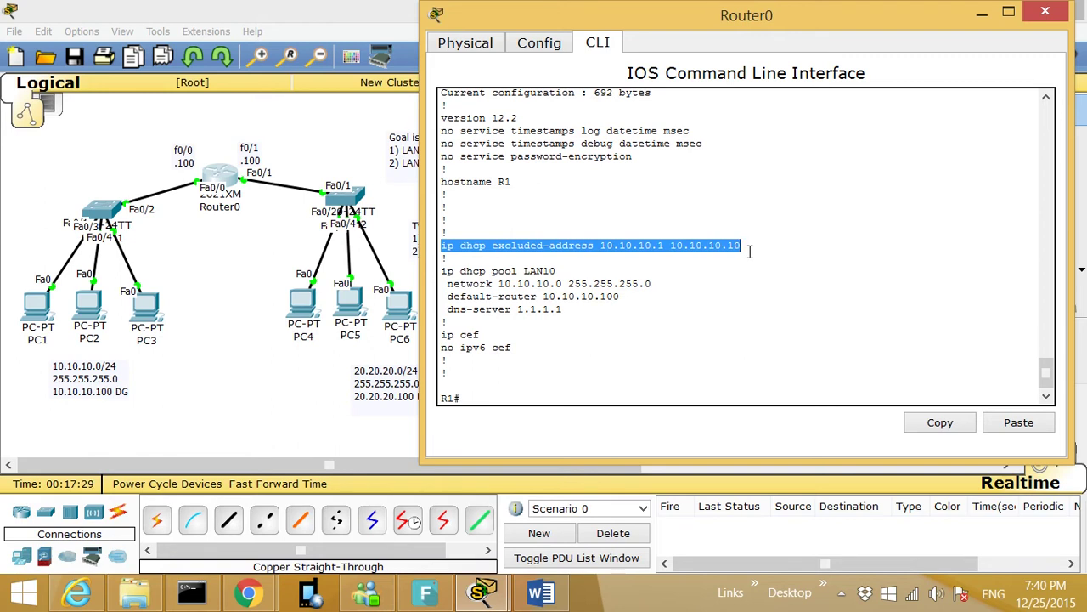
{"action": "left_click_drag", "start_coordinate": [580, 313], "coordinate": [440, 269]}
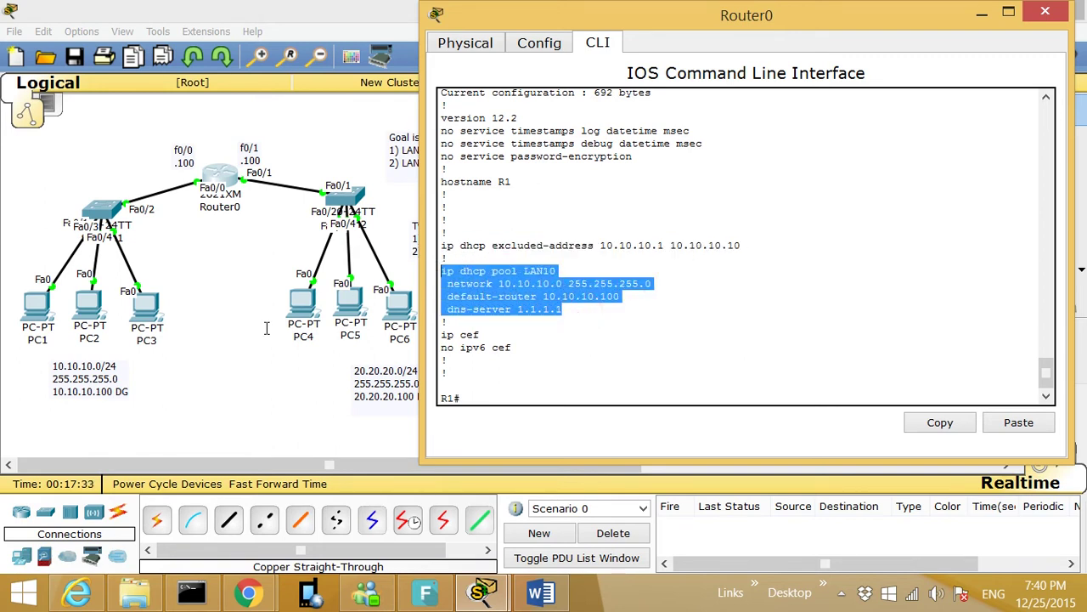
{"action": "left_click", "coordinate": [472, 400]}
Enter global configuration mode and find excluded-address in the ip dhcp help.
{"action": "type", "text": "c"}
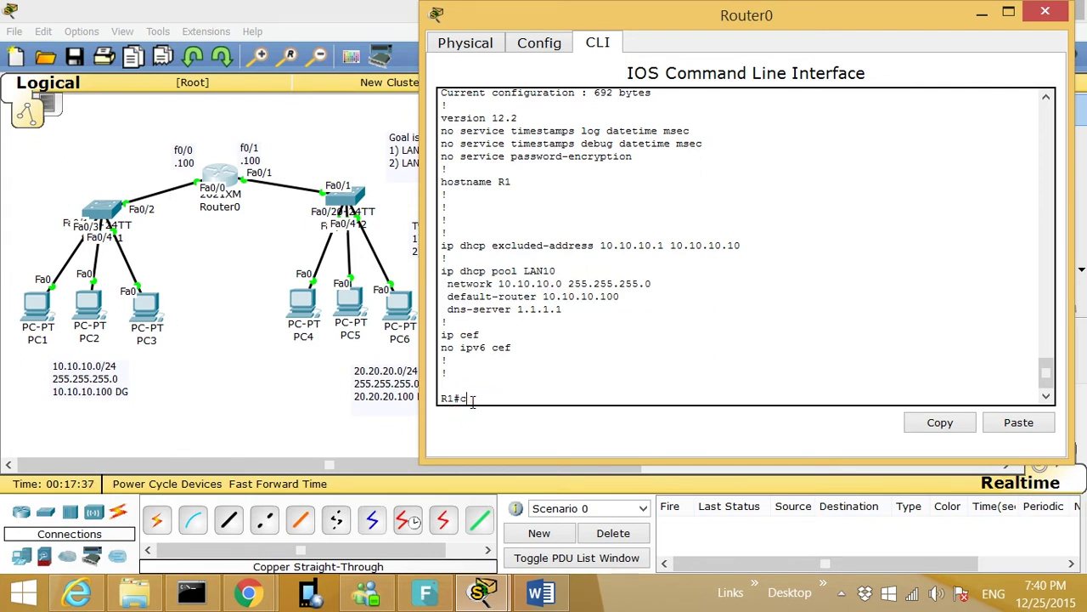
{"action": "type", "text": "onfig t"}
{"action": "key", "text": "Return"}
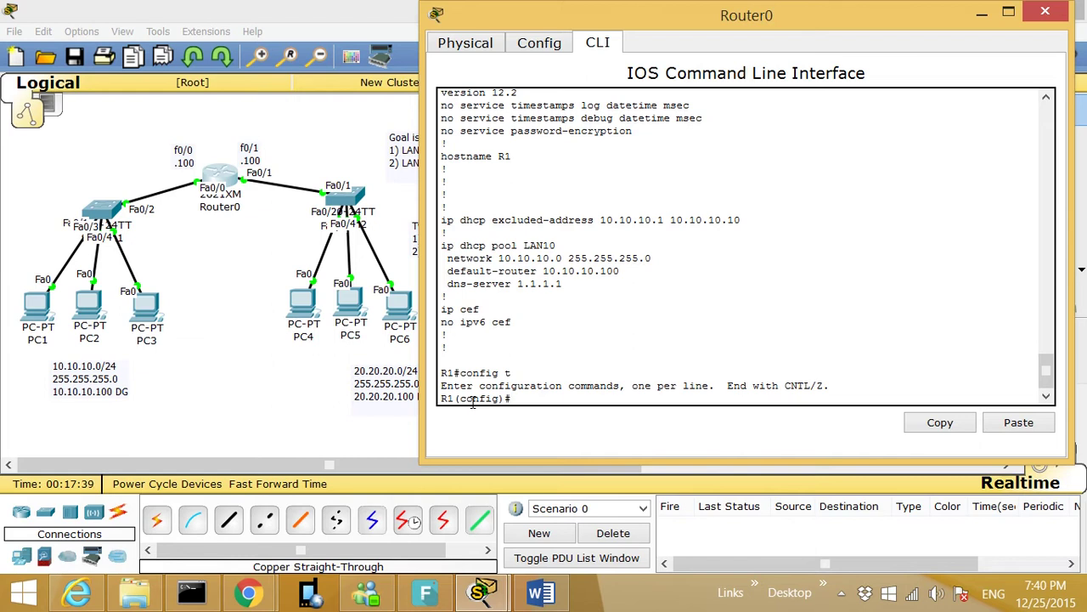
{"action": "type", "text": "ip dhc"}
{"action": "key", "text": "Tab"}
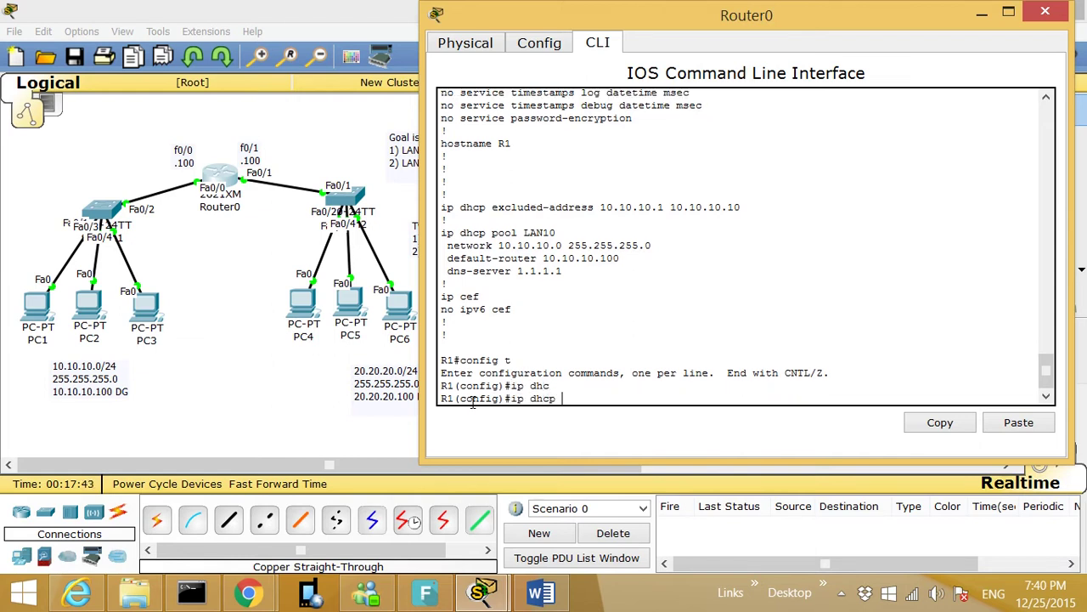
{"action": "type", "text": "?"}
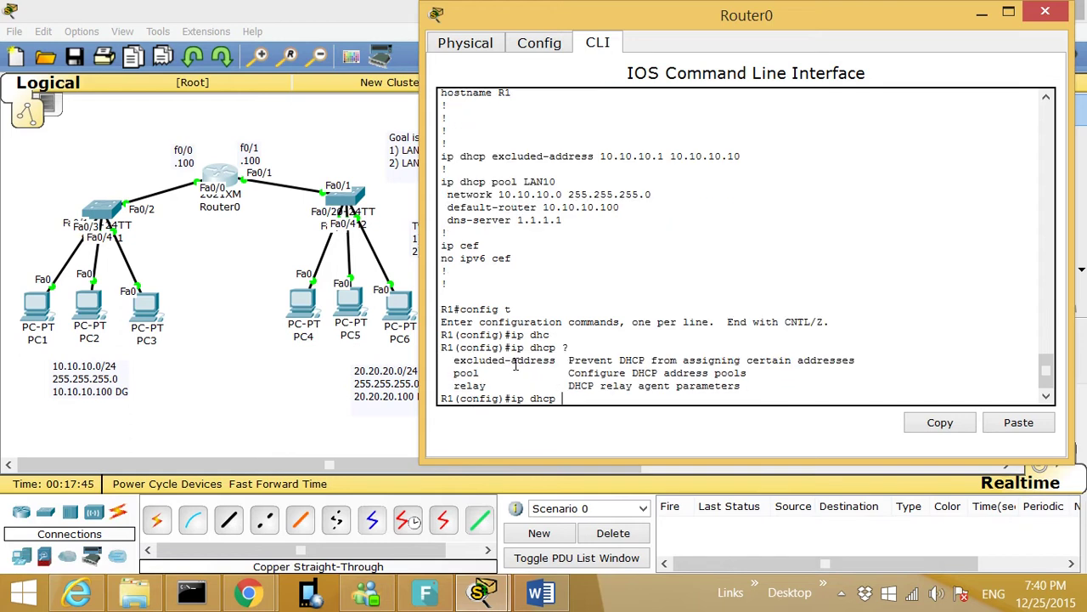
{"action": "left_click_drag", "start_coordinate": [557, 361], "coordinate": [460, 361]}
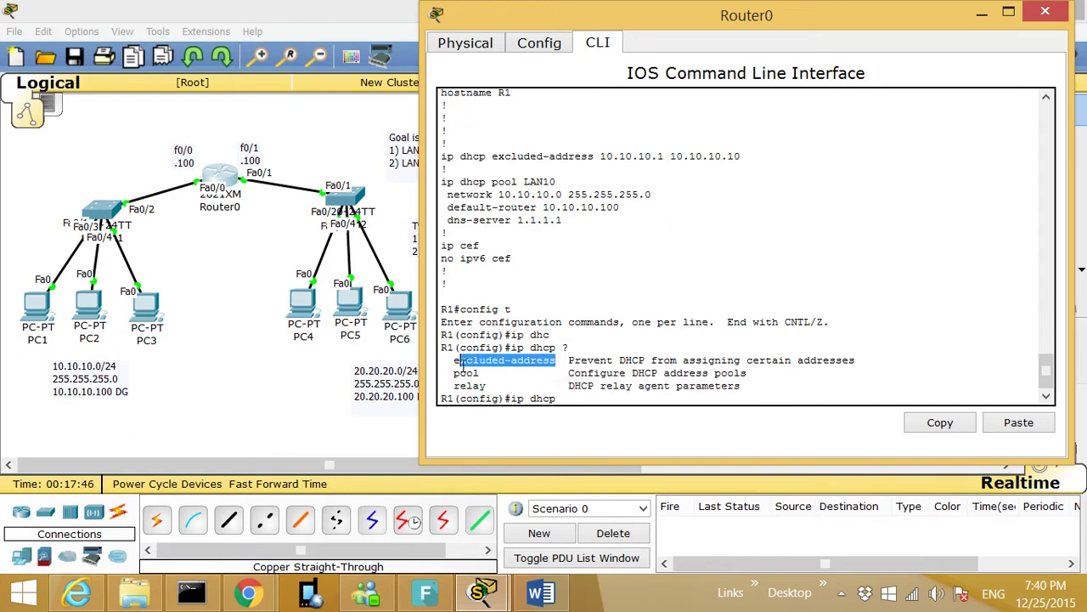
{"action": "left_click", "coordinate": [582, 405]}
Enter the excluded-address range 20.20.20.1 to 20.20.20.10.
{"action": "type", "text": "exc"}
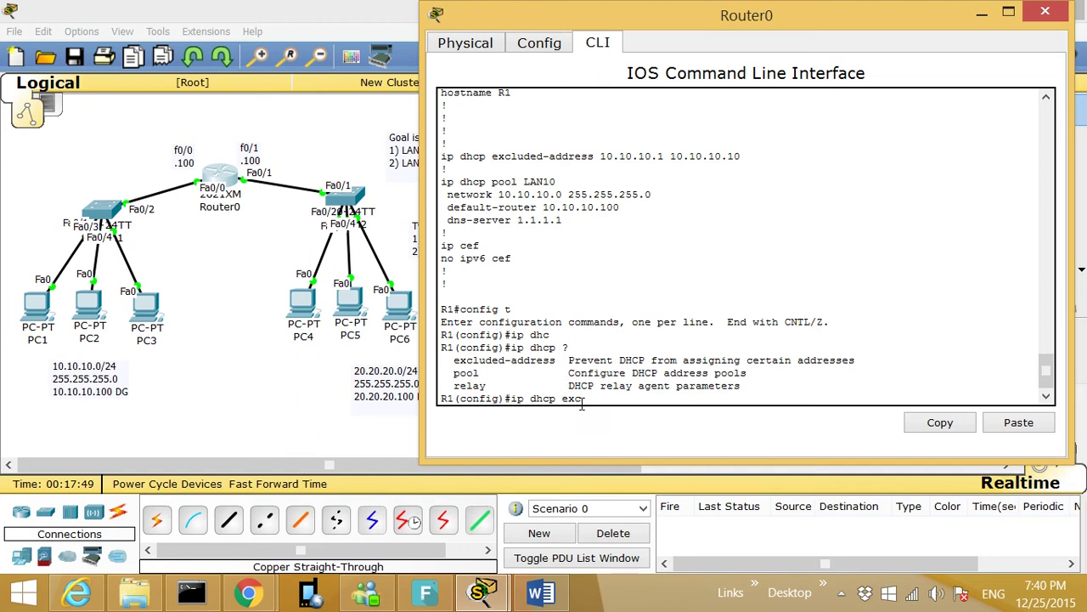
{"action": "key", "text": "Tab"}
{"action": "type", "text": "?"}
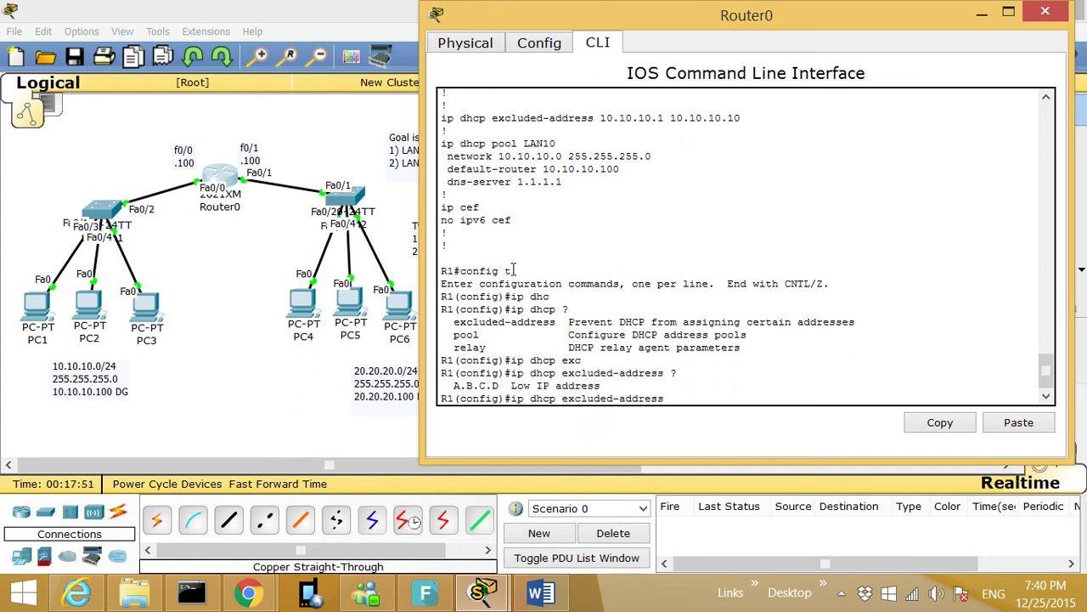
{"action": "left_click_drag", "start_coordinate": [612, 24], "coordinate": [658, 29]}
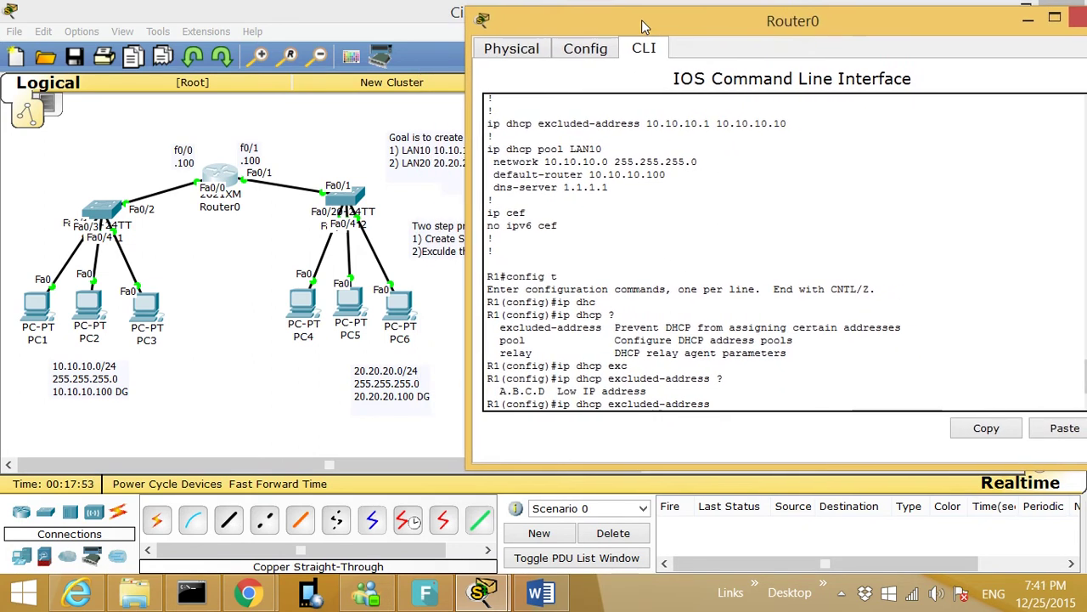
{"action": "left_click", "coordinate": [726, 395]}
{"action": "type", "text": "20.20.20.1 ?"}
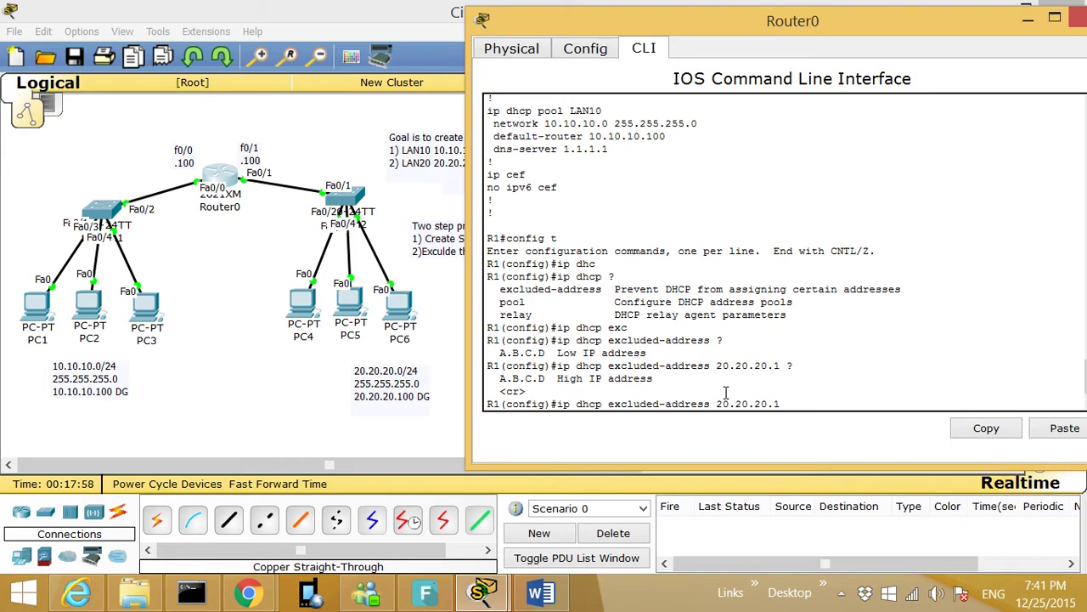
{"action": "type", "text": "20.20.20.10"}
{"action": "key", "text": "Return"}
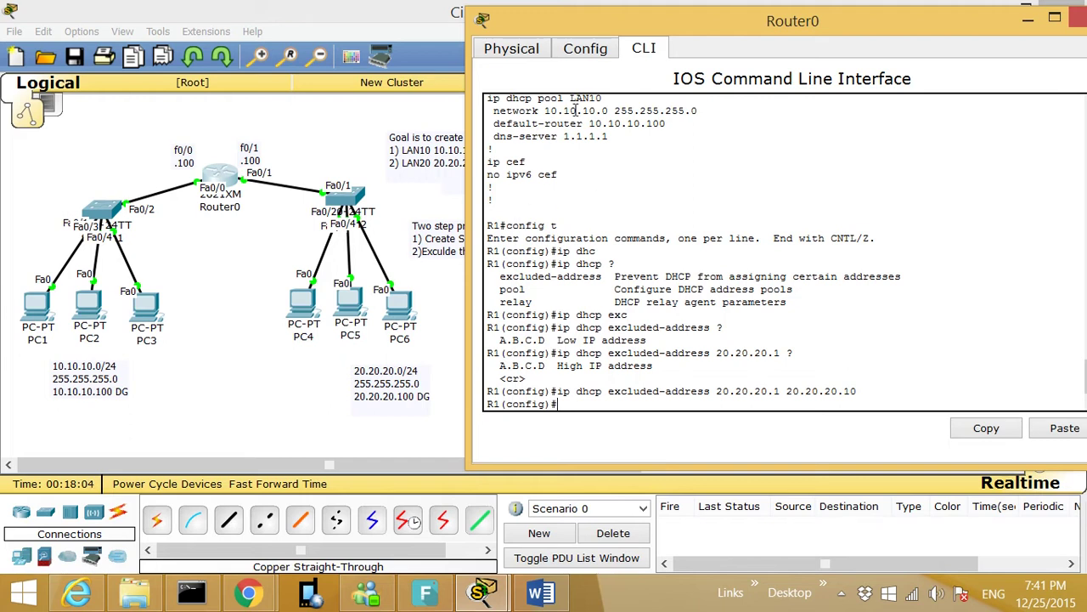
{"action": "left_click_drag", "start_coordinate": [567, 31], "coordinate": [570, 307]}
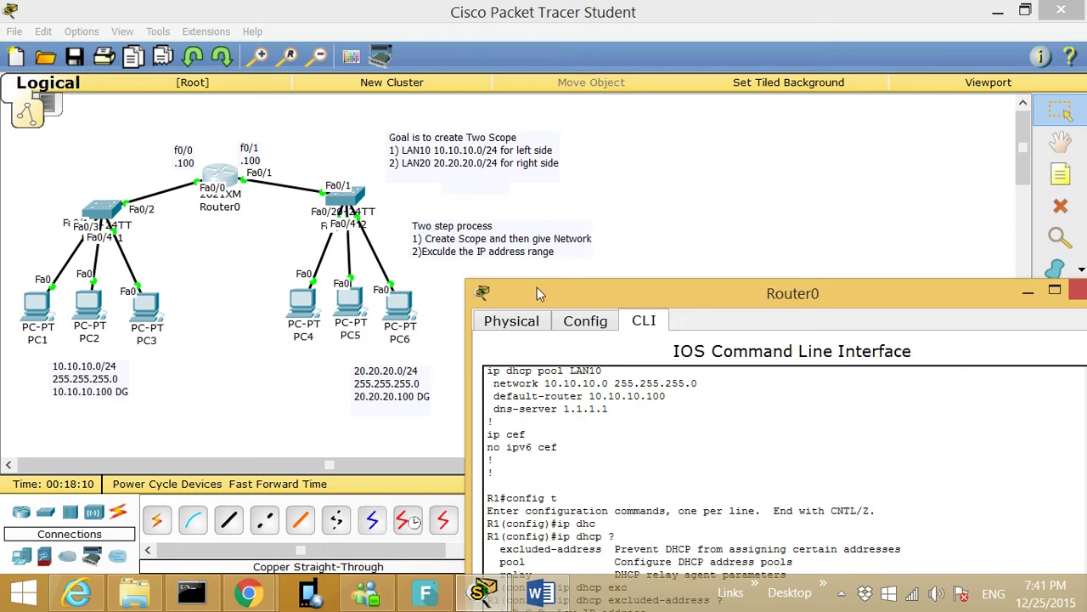
Create the DHCP pool LAN20, checking the existing LAN10 pool name for reference.
{"action": "left_click_drag", "start_coordinate": [537, 288], "coordinate": [425, 61]}
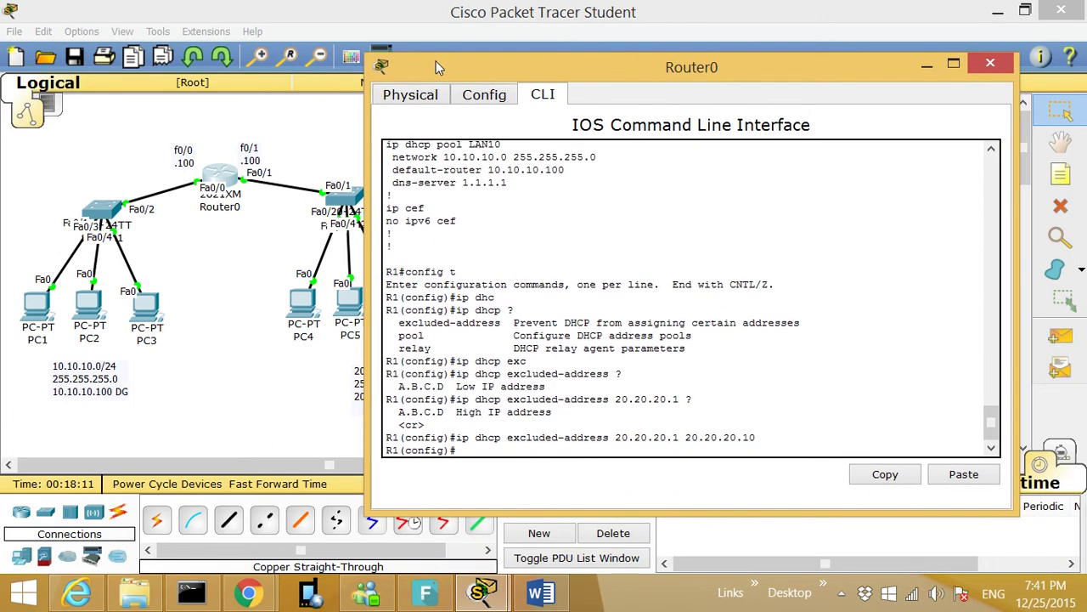
{"action": "left_click", "coordinate": [467, 451]}
{"action": "key", "text": "Return"}
{"action": "key", "text": "Return"}
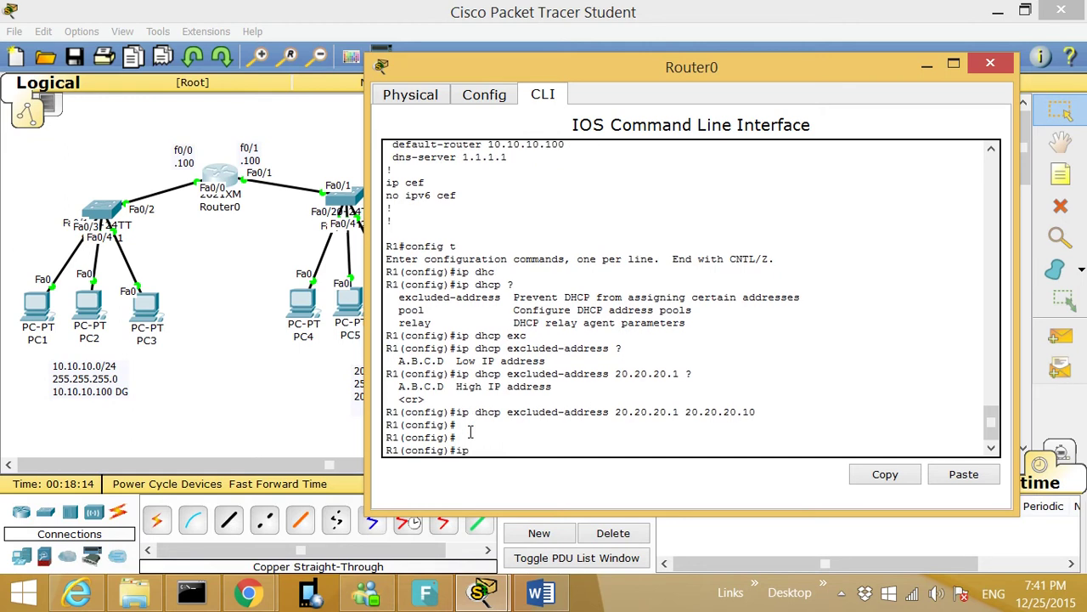
{"action": "type", "text": "ip dhcp ?"}
{"action": "double_click", "coordinate": [411, 425]}
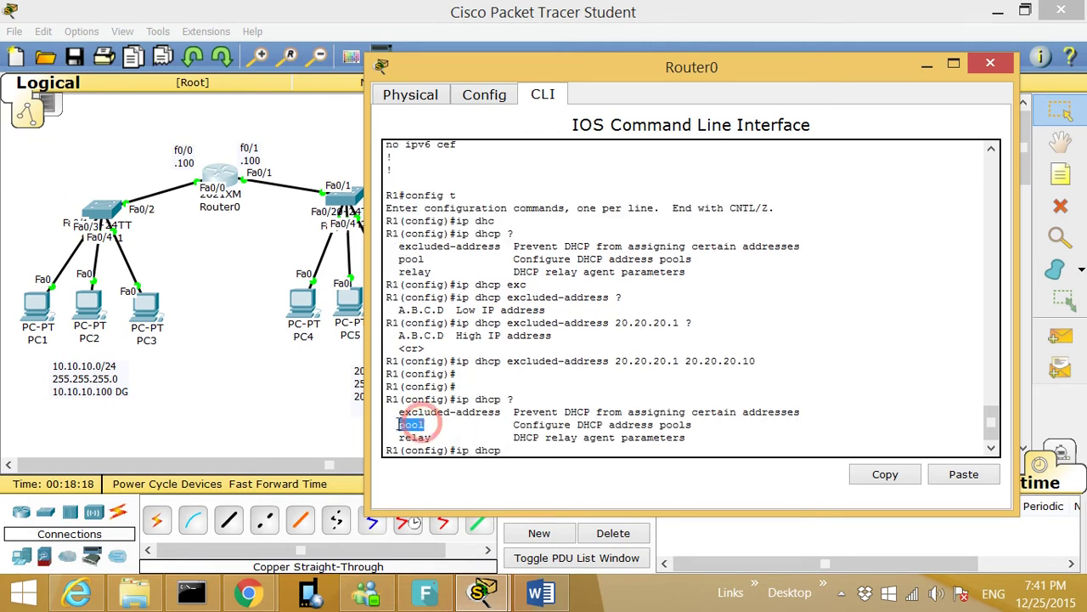
{"action": "type", "text": "pool"}
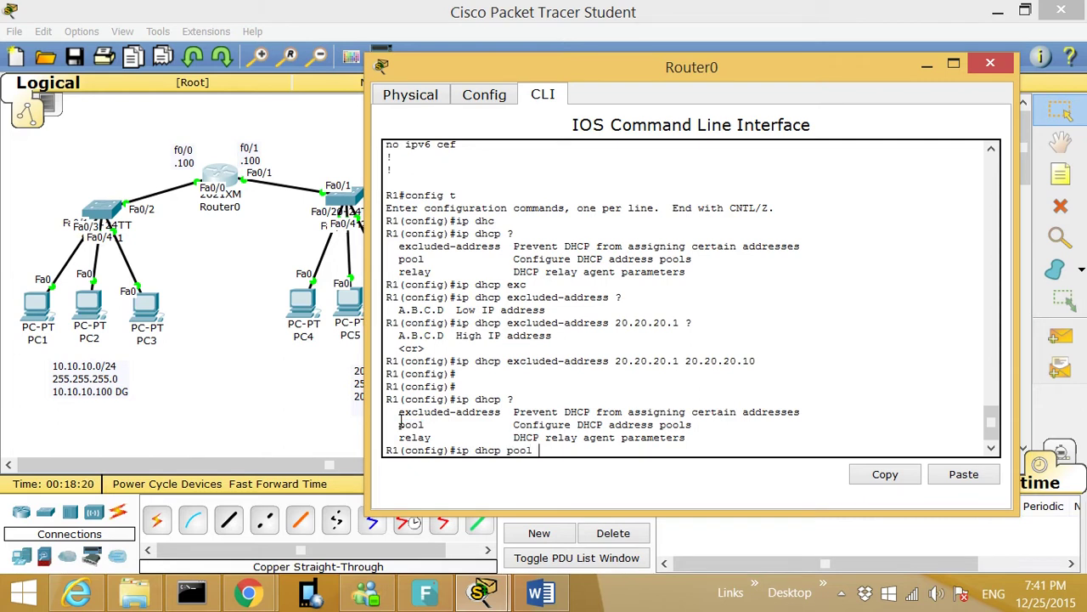
{"action": "type", "text": " ?"}
{"action": "scroll", "coordinate": [490, 359], "scroll_direction": "up", "scroll_amount": 5}
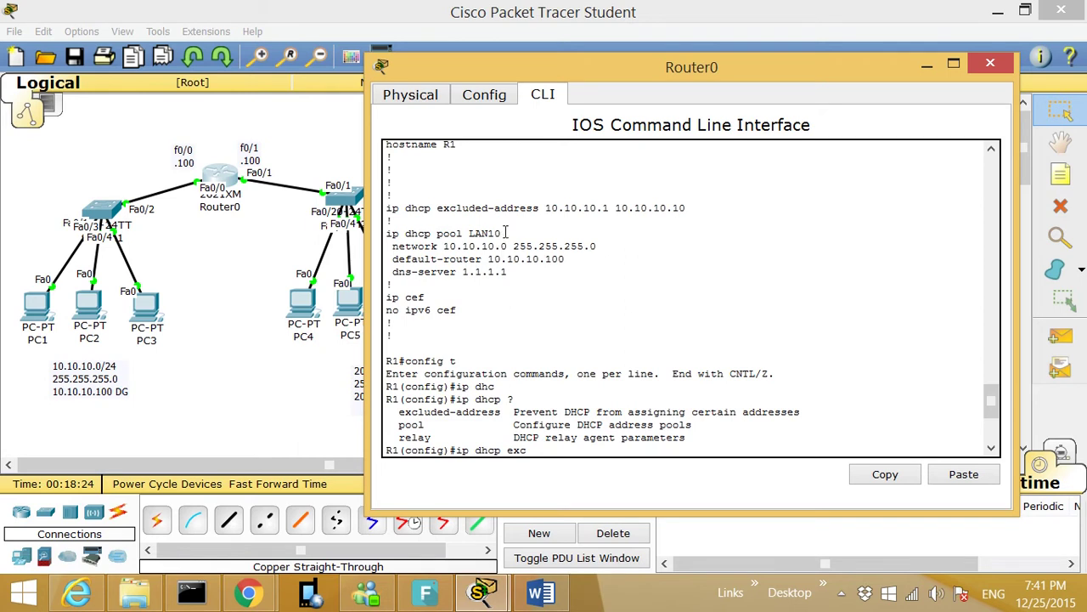
{"action": "left_click_drag", "start_coordinate": [503, 235], "coordinate": [469, 235]}
{"action": "scroll", "coordinate": [562, 327], "scroll_direction": "down", "scroll_amount": 5}
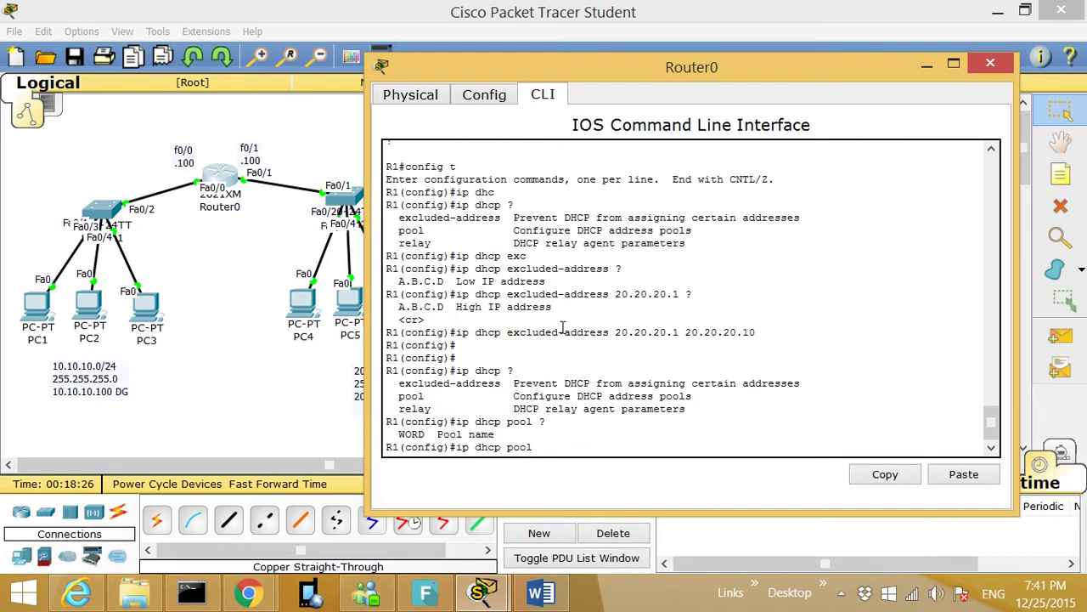
{"action": "left_click", "coordinate": [565, 446]}
{"action": "type", "text": "LAN20"}
{"action": "key", "text": "Return"}
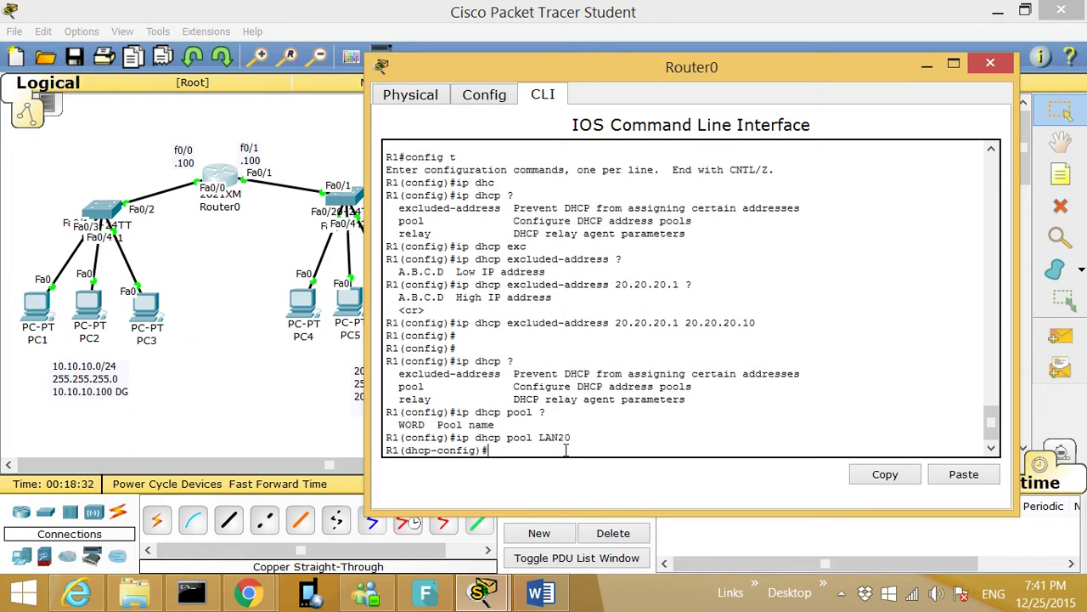
Set the LAN20 pool network to 20.20.20.0 255.255.255.0 and check the canvas note under PC6.
{"action": "type", "text": "?"}
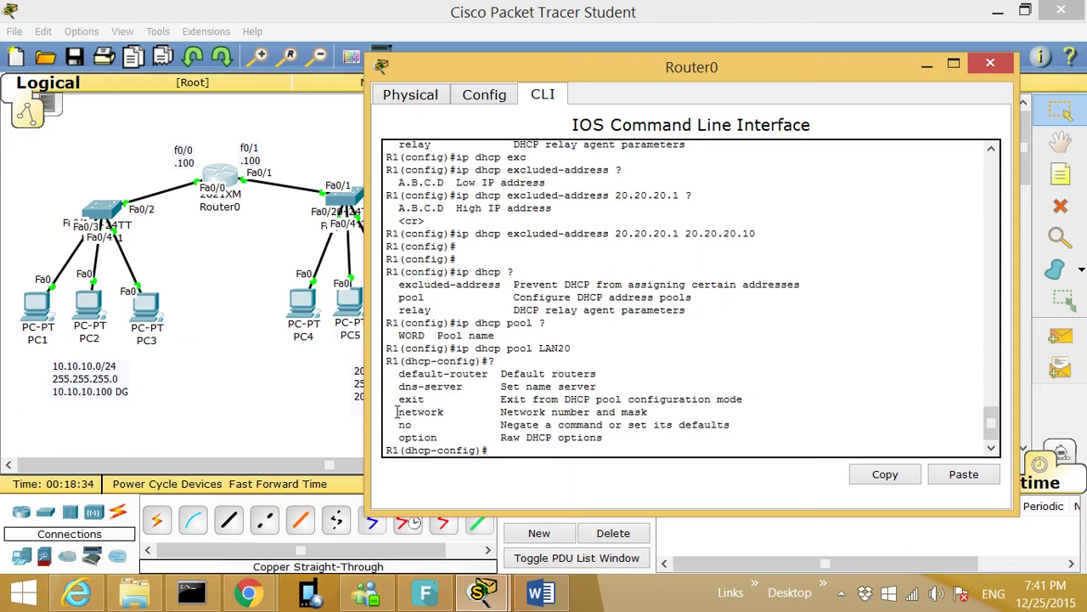
{"action": "left_click_drag", "start_coordinate": [396, 412], "coordinate": [434, 413]}
{"action": "left_click", "coordinate": [502, 448]}
{"action": "type", "text": "network 20.20."}
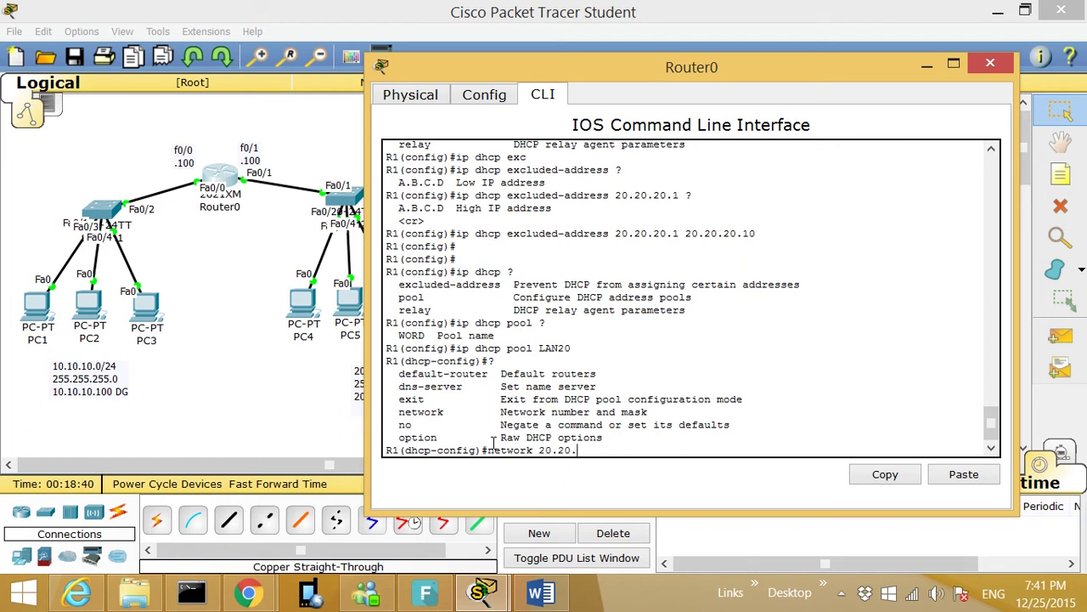
{"action": "type", "text": "20.0 ?"}
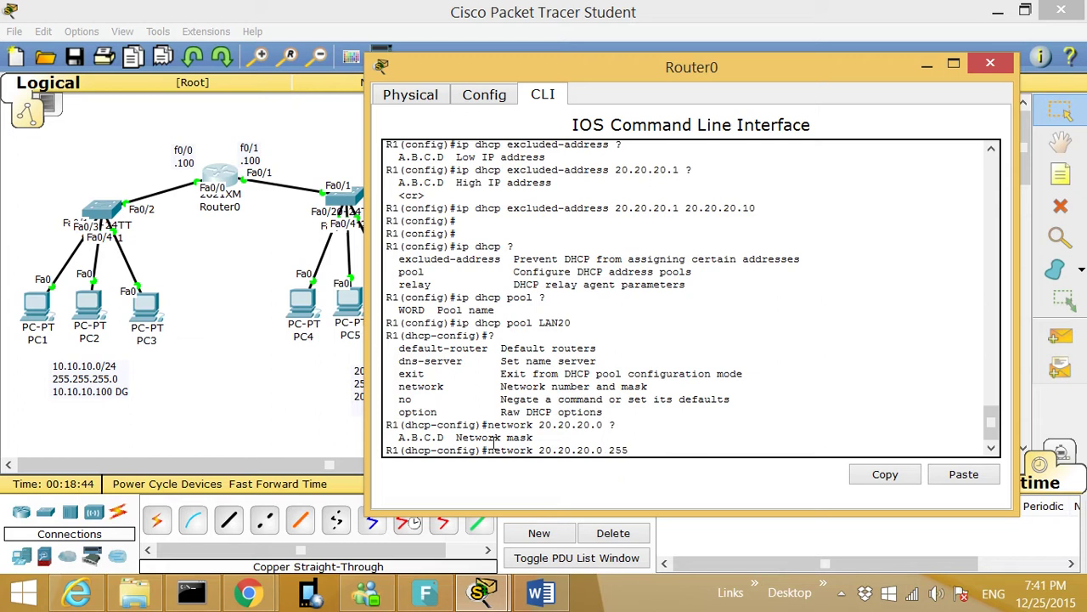
{"action": "type", "text": "255.255.0"}
{"action": "key", "text": "Return"}
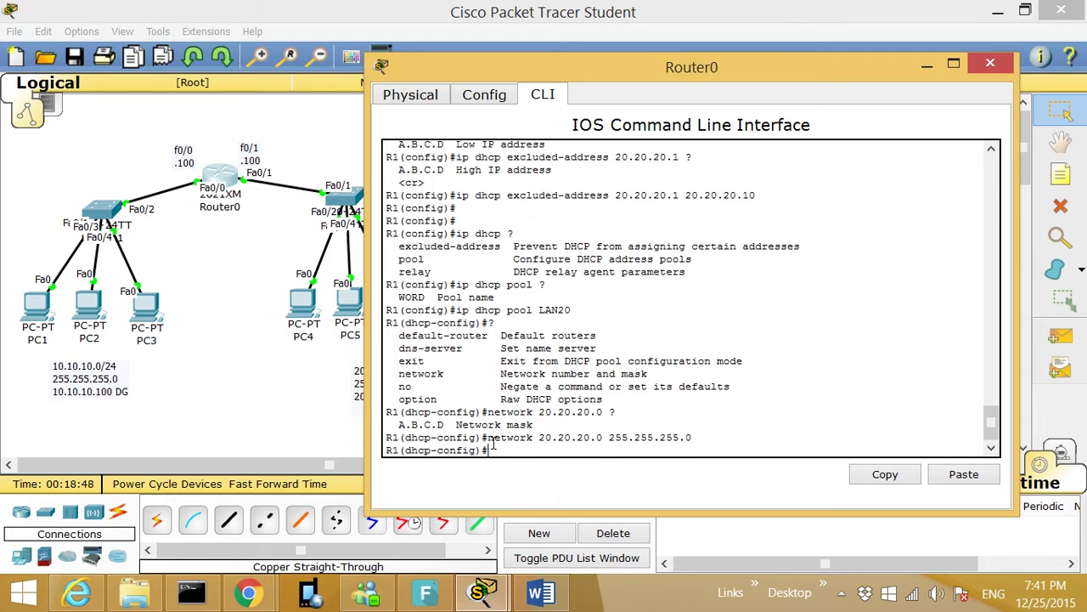
{"action": "left_click_drag", "start_coordinate": [397, 336], "coordinate": [490, 336]}
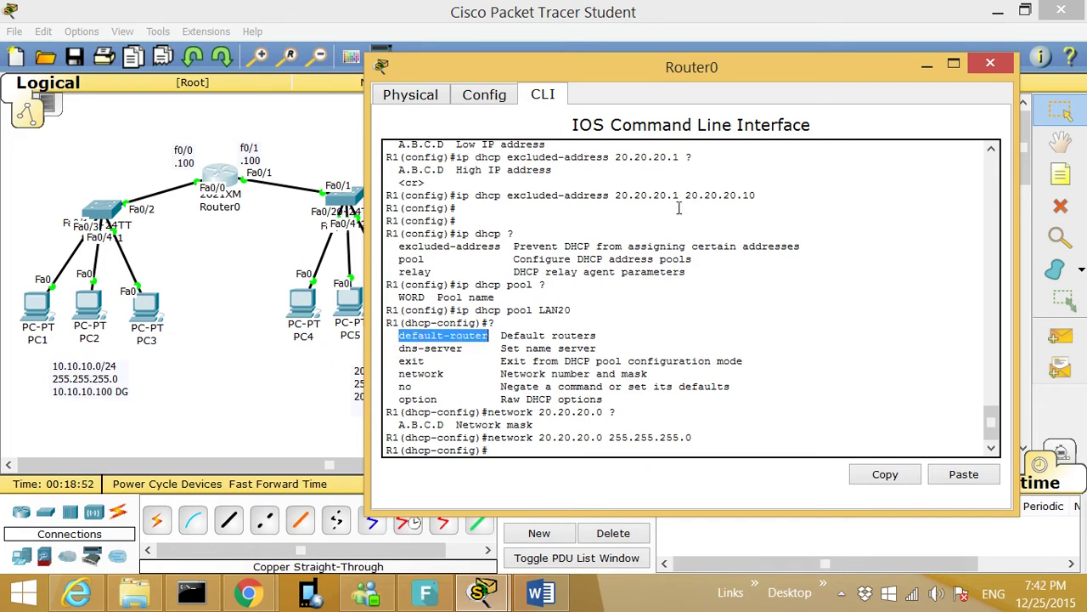
{"action": "left_click_drag", "start_coordinate": [565, 71], "coordinate": [691, 76]}
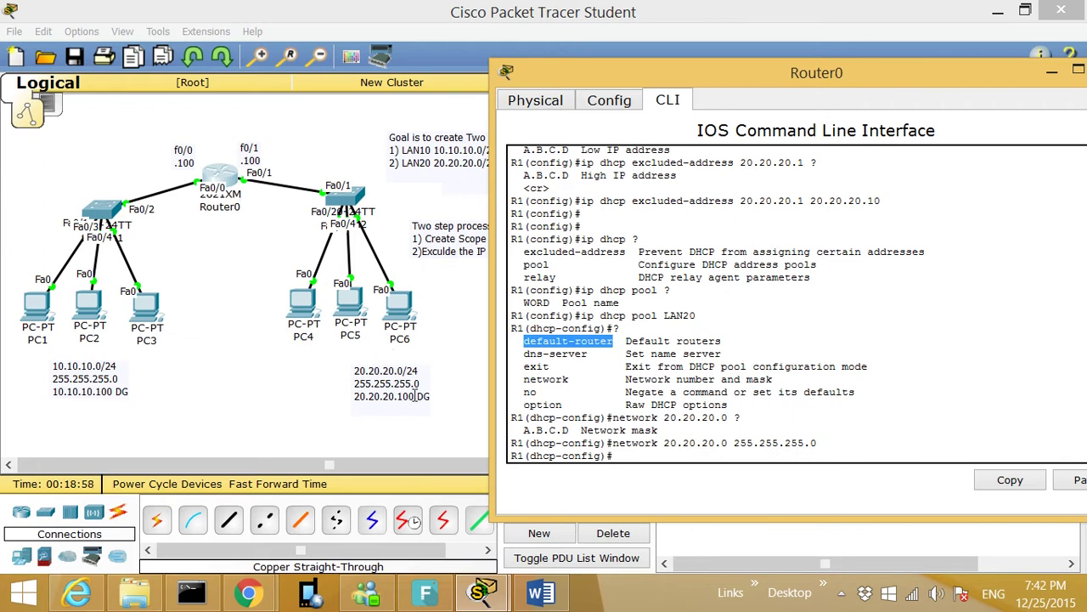
{"action": "left_click_drag", "start_coordinate": [415, 396], "coordinate": [407, 393]}
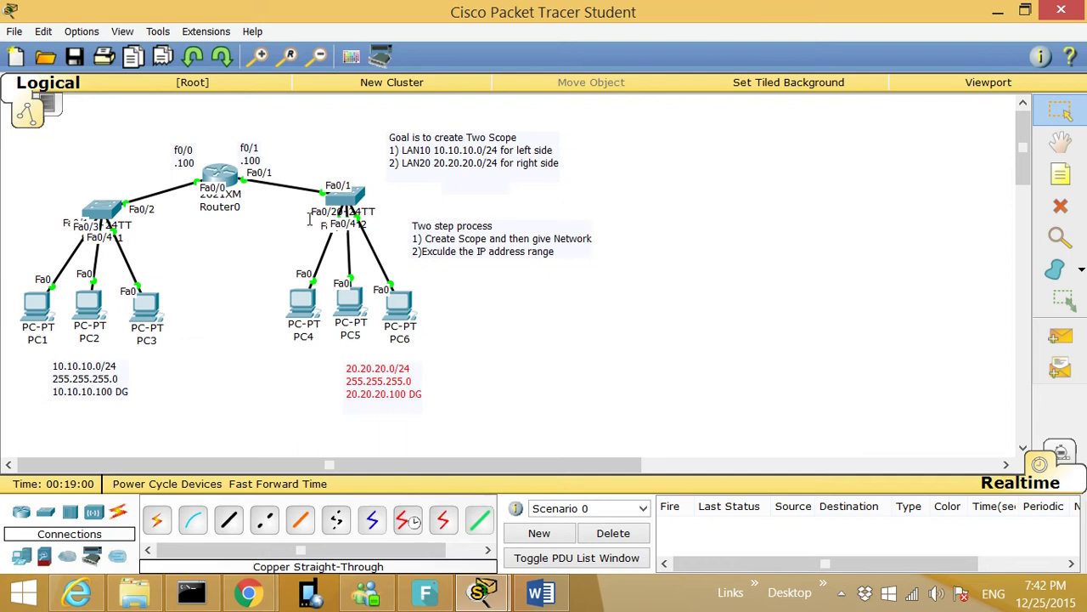
Set 20.20.20.100 as the LAN20 pool's default-router on Router0.
{"action": "left_click", "coordinate": [219, 175]}
{"action": "left_click", "coordinate": [624, 455]}
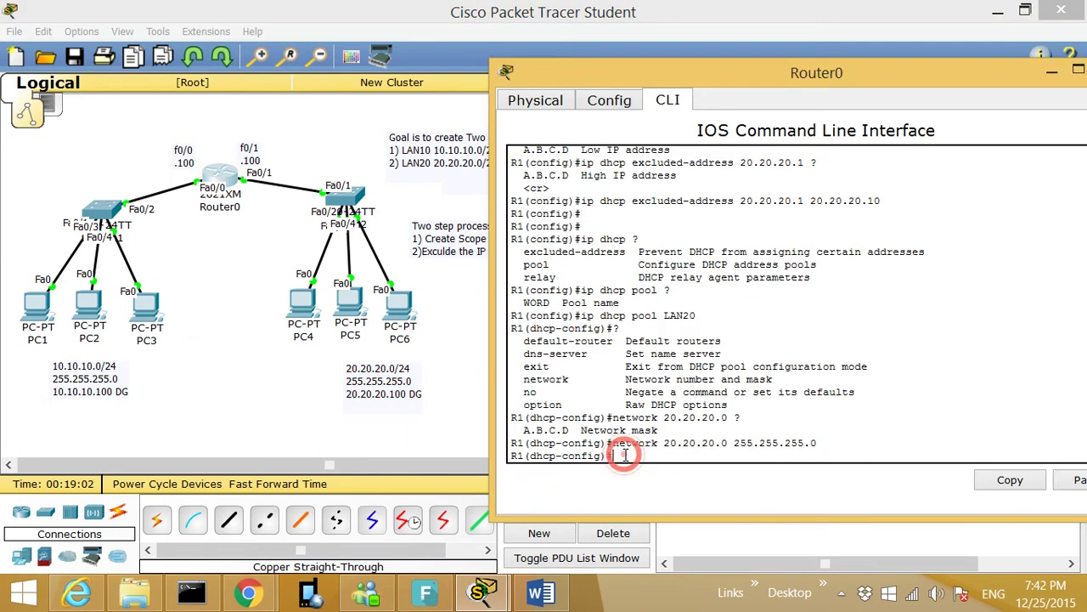
{"action": "type", "text": "def"}
{"action": "key", "text": "Tab"}
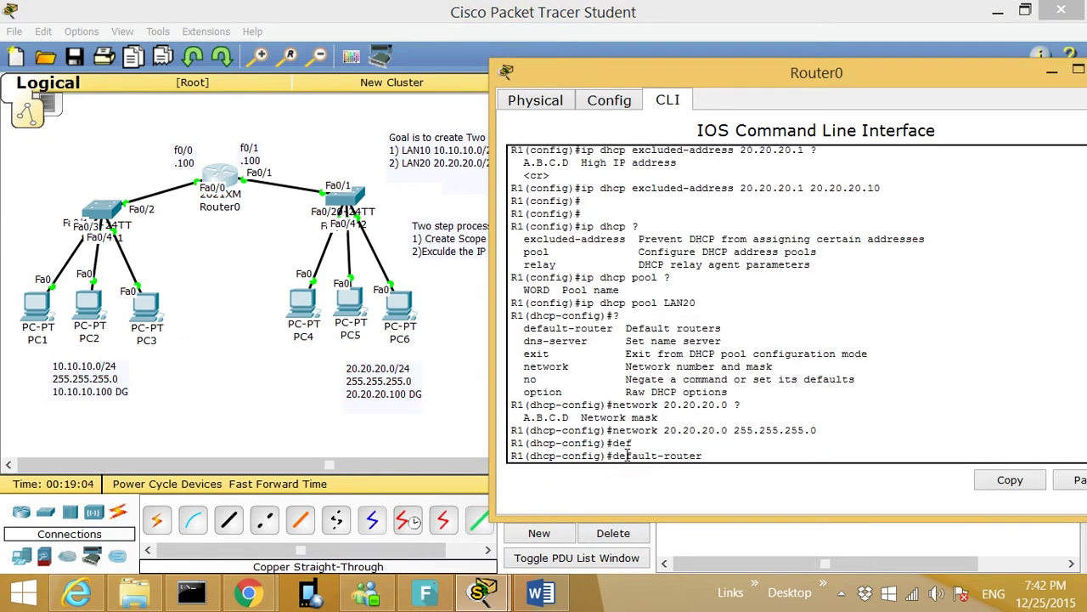
{"action": "type", "text": "20.20.20.100"}
{"action": "key", "text": "Return"}
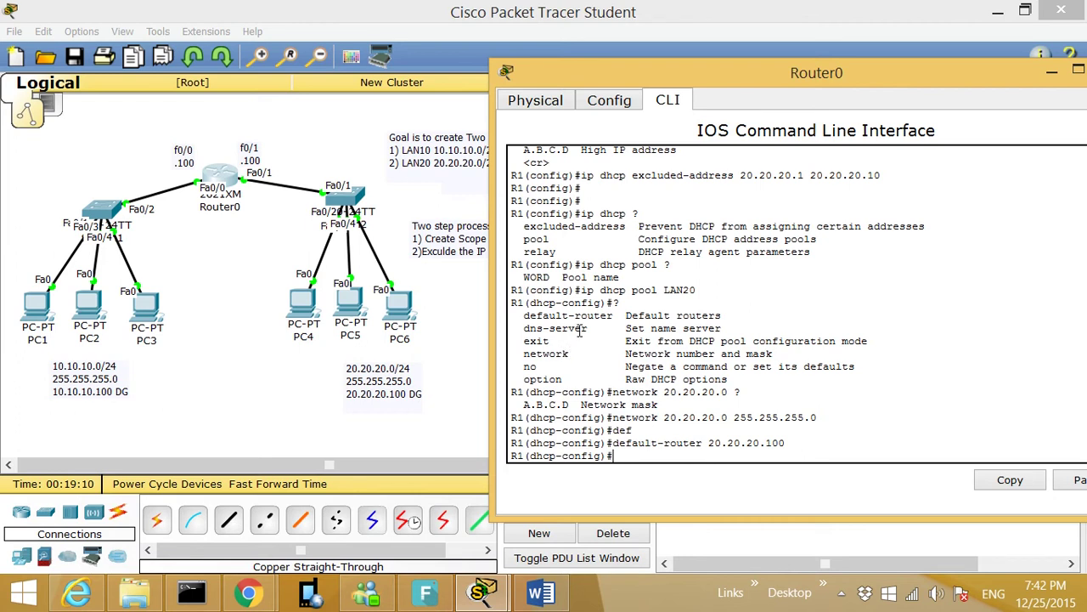
Set the LAN20 pool's dns-server to 1.1.1.1, matching the LAN10 pool.
{"action": "left_click_drag", "start_coordinate": [543, 329], "coordinate": [592, 330]}
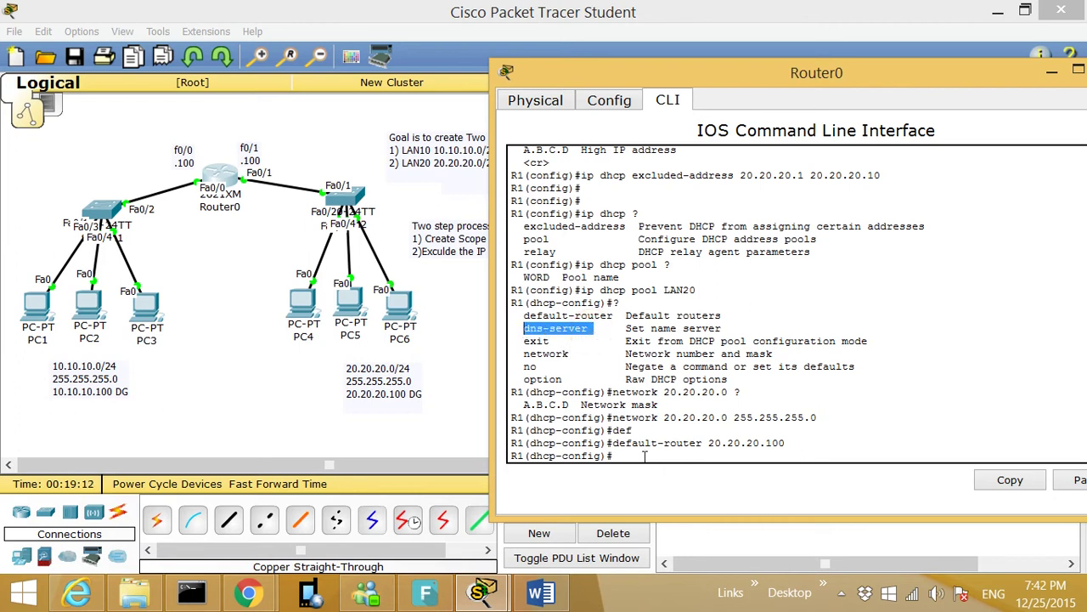
{"action": "left_click", "coordinate": [644, 457]}
{"action": "type", "text": "dens"}
{"action": "key", "text": "Tab"}
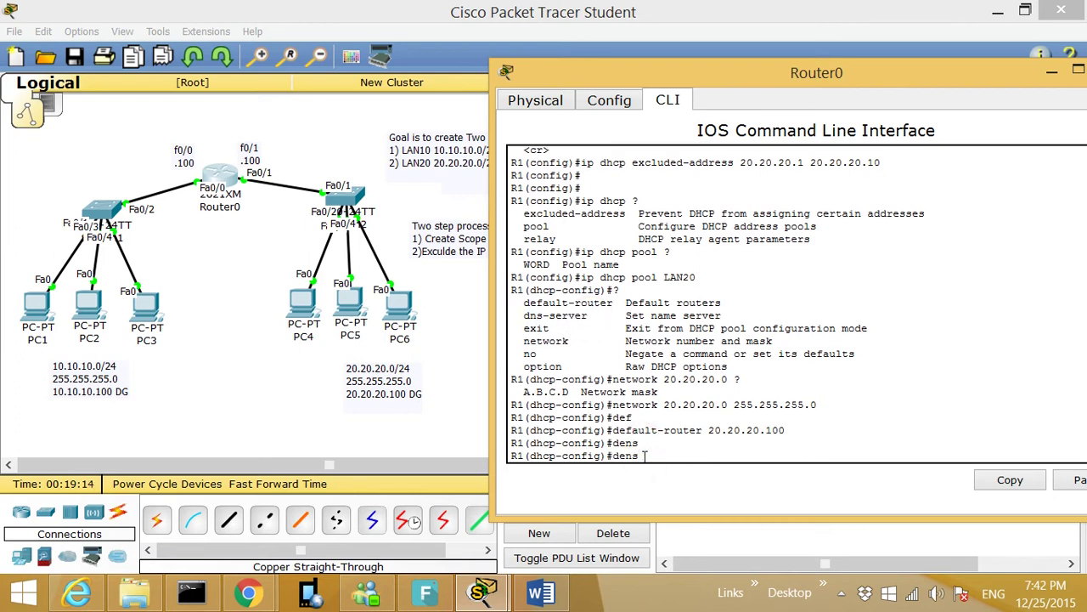
{"action": "key", "text": "BackSpace"}
{"action": "type", "text": "n"}
{"action": "key", "text": "Tab"}
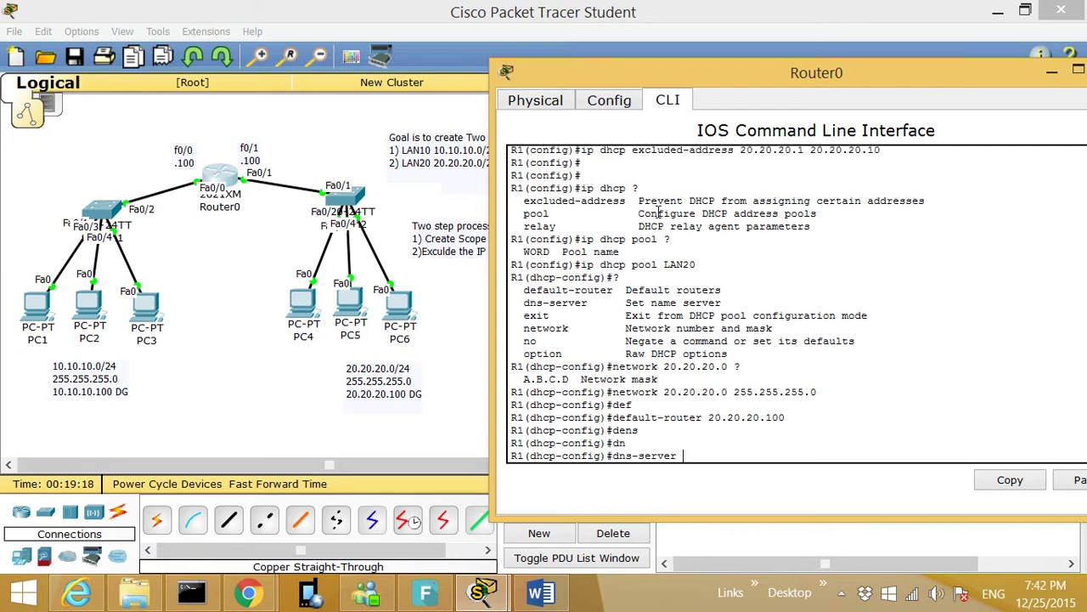
{"action": "scroll", "coordinate": [735, 323], "scroll_direction": "up", "scroll_amount": 4}
{"action": "scroll", "coordinate": [736, 323], "scroll_direction": "up", "scroll_amount": 8}
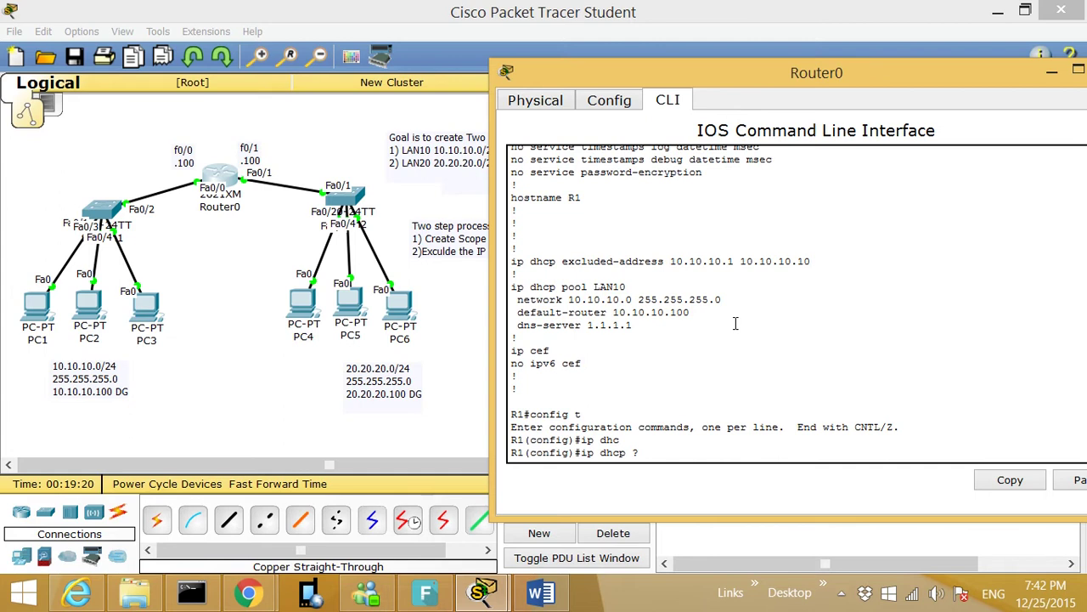
{"action": "double_click", "coordinate": [613, 325]}
{"action": "scroll", "coordinate": [719, 379], "scroll_direction": "down", "scroll_amount": 12}
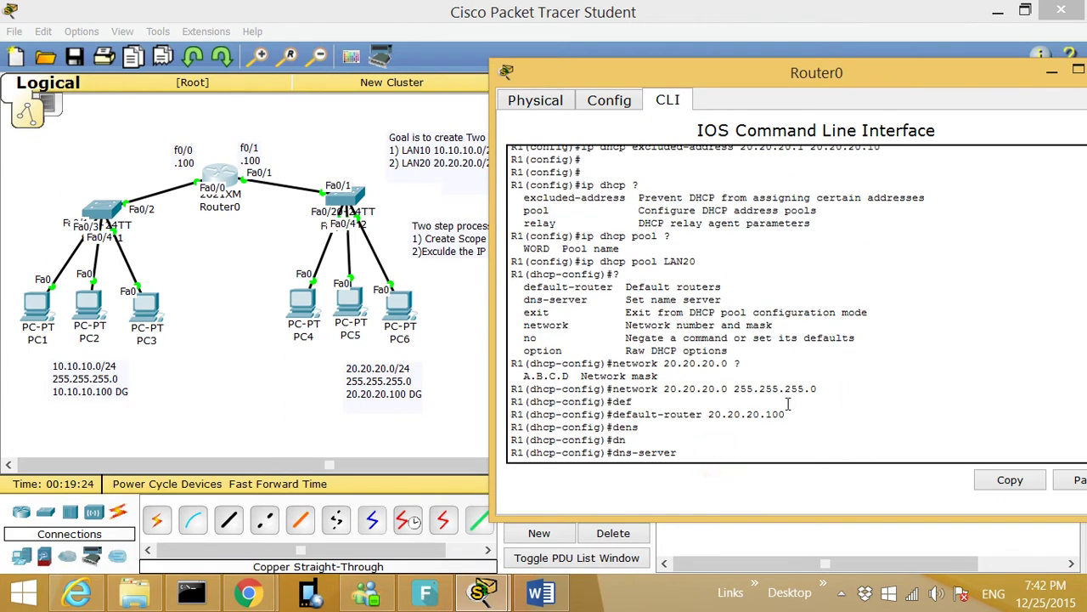
{"action": "type", "text": "1.1"}
{"action": "key", "text": "Return"}
Leave configuration mode and list Router0's running configuration with show run.
{"action": "key", "text": "ctrl+z"}
{"action": "key", "text": "Return"}
{"action": "key", "text": "Return"}
{"action": "key", "text": "Return"}
{"action": "key", "text": "Return"}
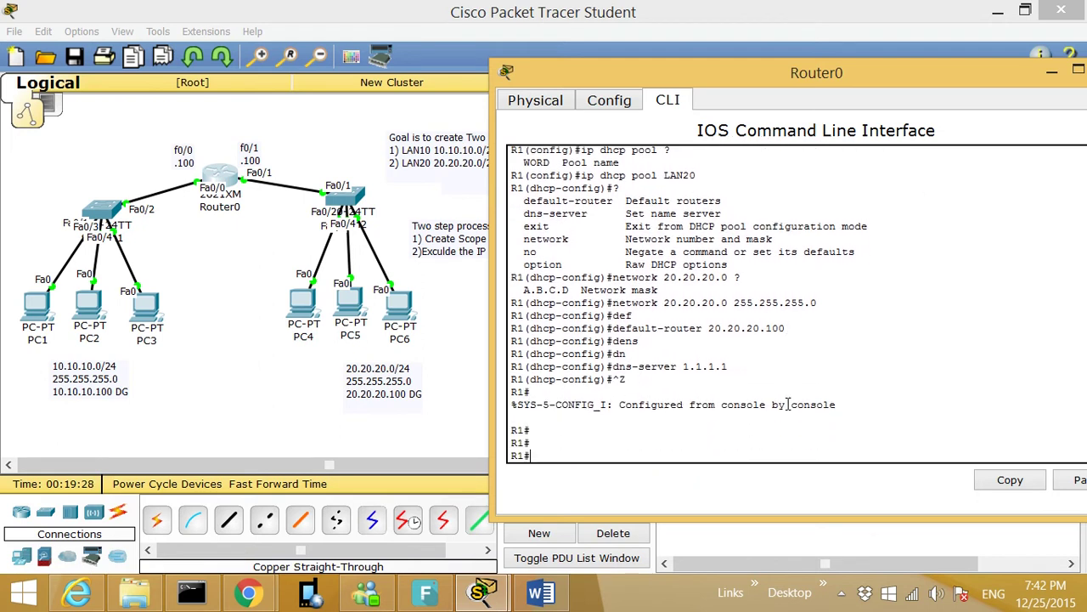
{"action": "type", "text": "show run"}
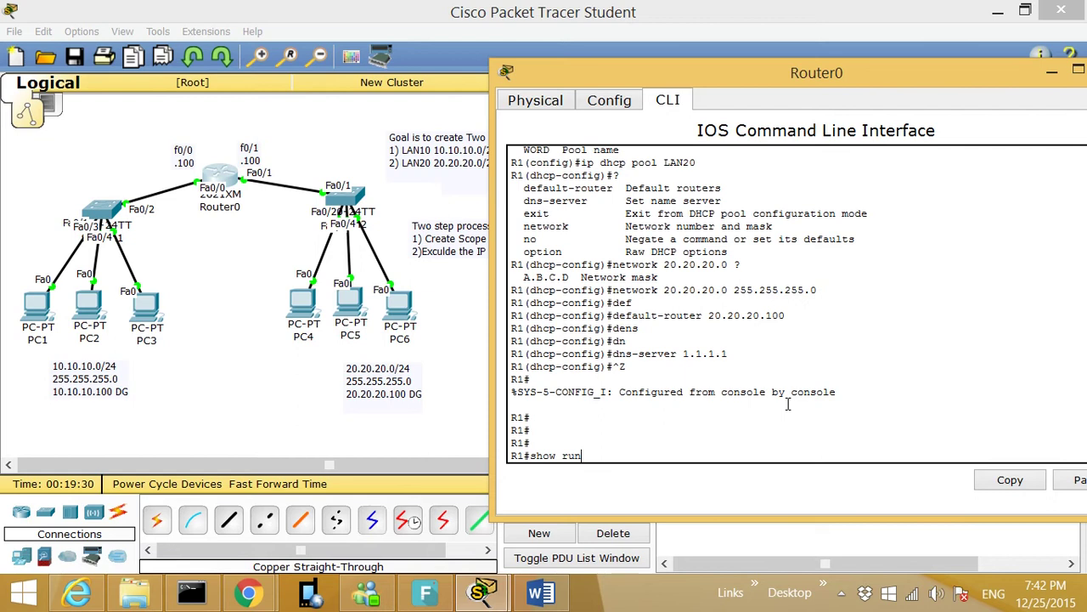
{"action": "key", "text": "Return"}
{"action": "key", "text": "Return"}
{"action": "key", "text": "Return"}
{"action": "key", "text": "Return"}
{"action": "key", "text": "Return"}
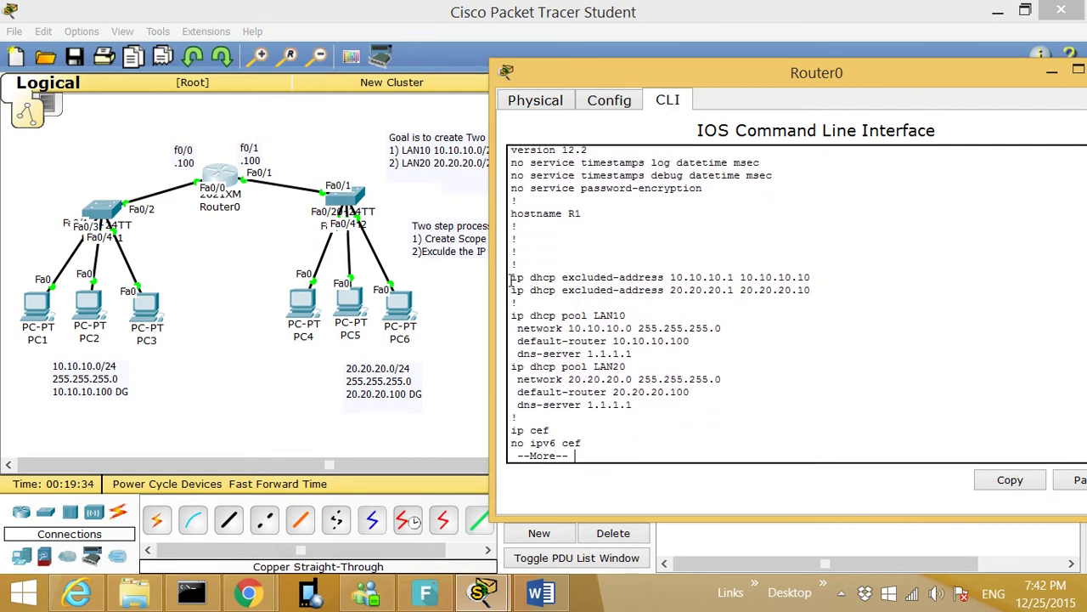
Highlight the LAN10 excluded-address, pool, network, default-router lines and the LAN20 pool line.
{"action": "left_click_drag", "start_coordinate": [512, 278], "coordinate": [814, 279]}
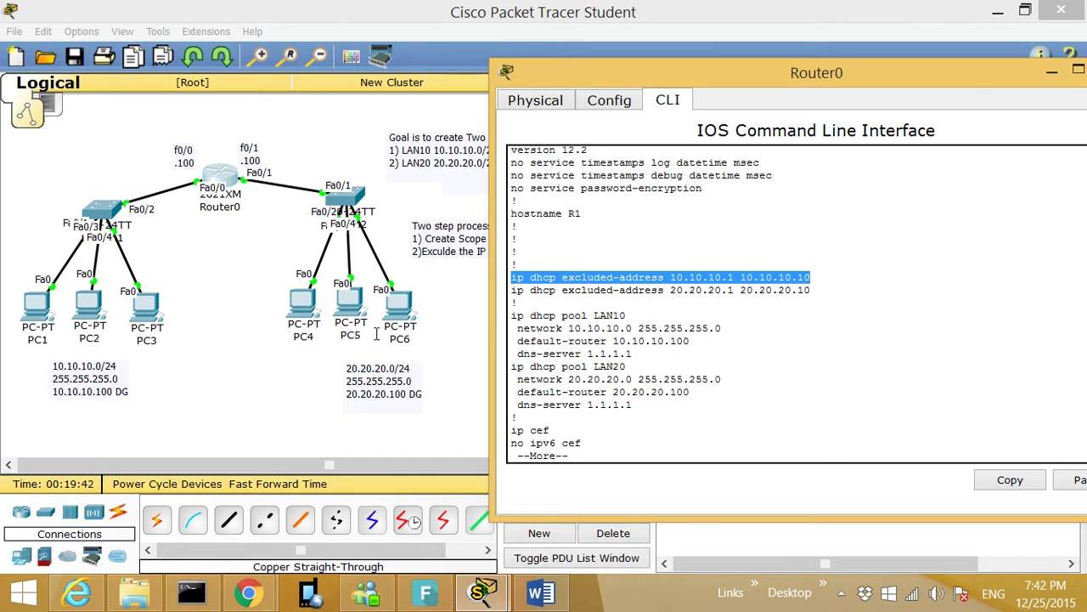
{"action": "left_click_drag", "start_coordinate": [513, 319], "coordinate": [628, 315]}
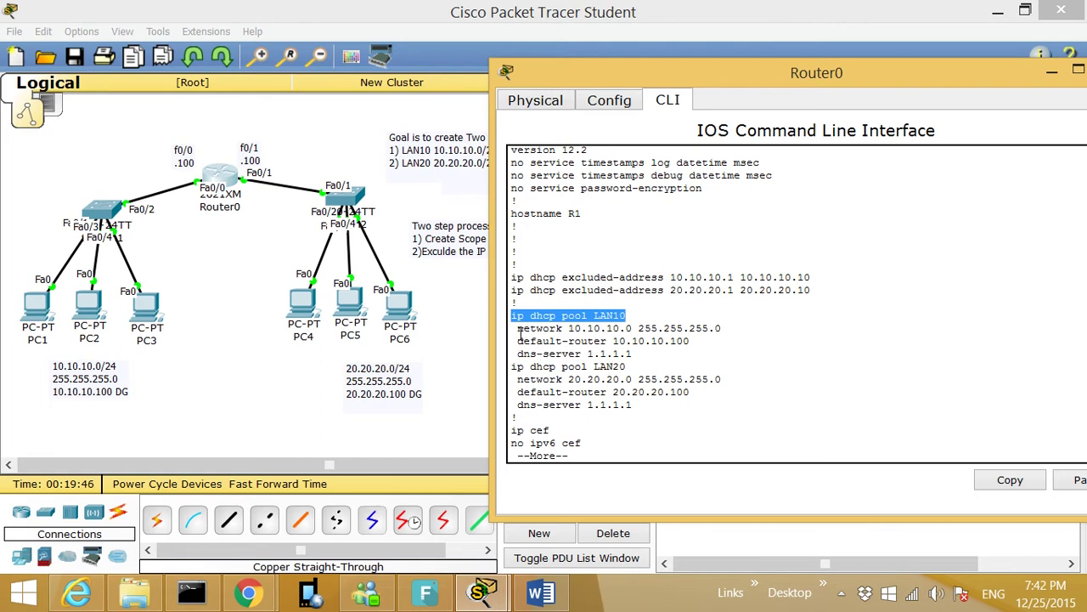
{"action": "left_click_drag", "start_coordinate": [516, 329], "coordinate": [633, 330]}
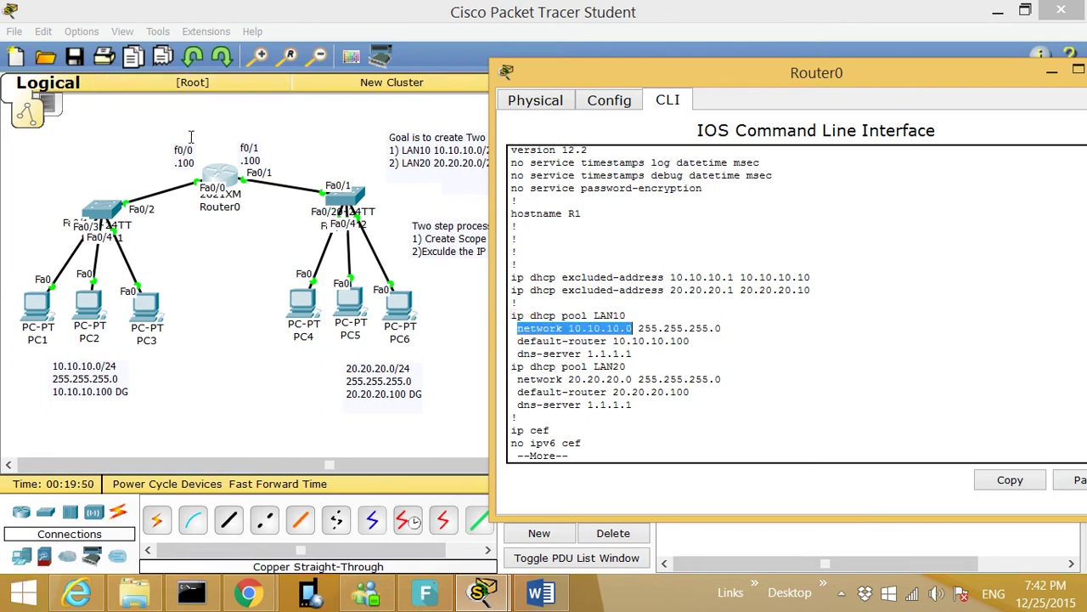
{"action": "left_click_drag", "start_coordinate": [690, 341], "coordinate": [551, 331]}
{"action": "left_click_drag", "start_coordinate": [513, 367], "coordinate": [629, 367]}
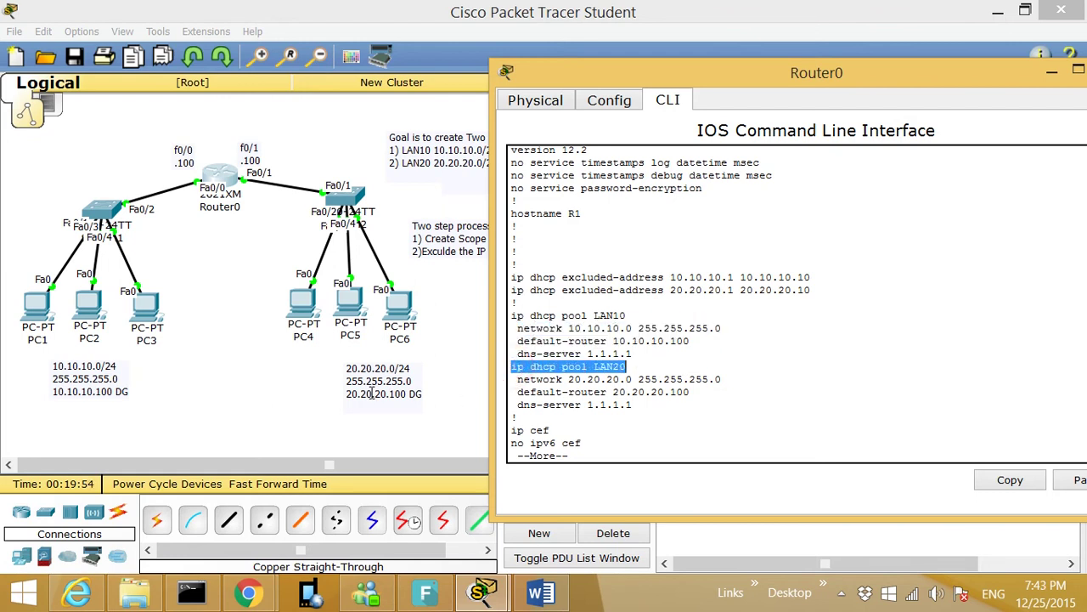
{"action": "left_click", "coordinate": [601, 460]}
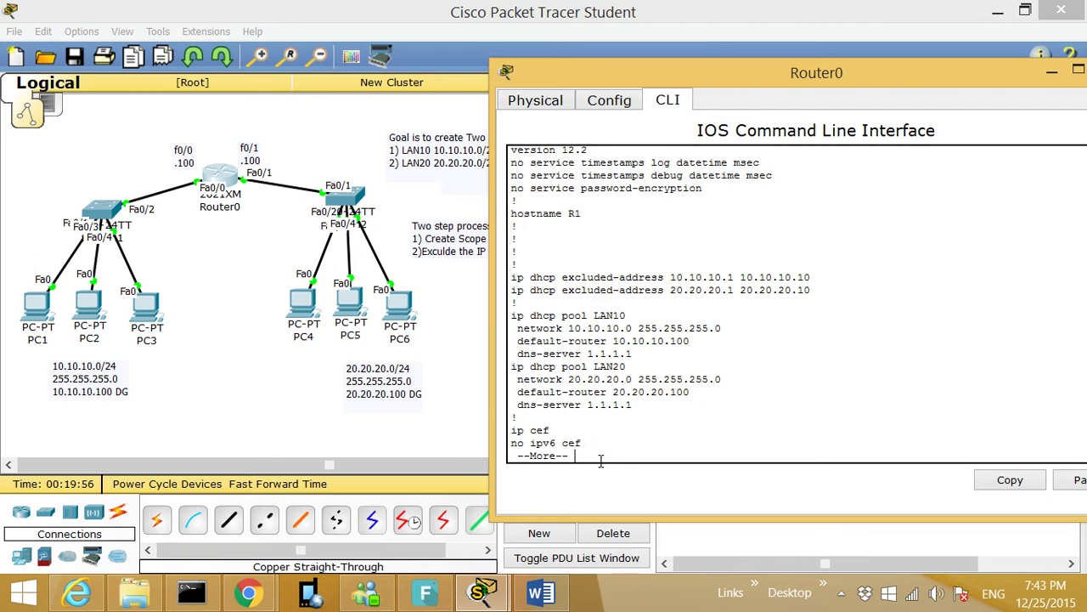
{"action": "key", "text": "q"}
{"action": "key", "text": "Return"}
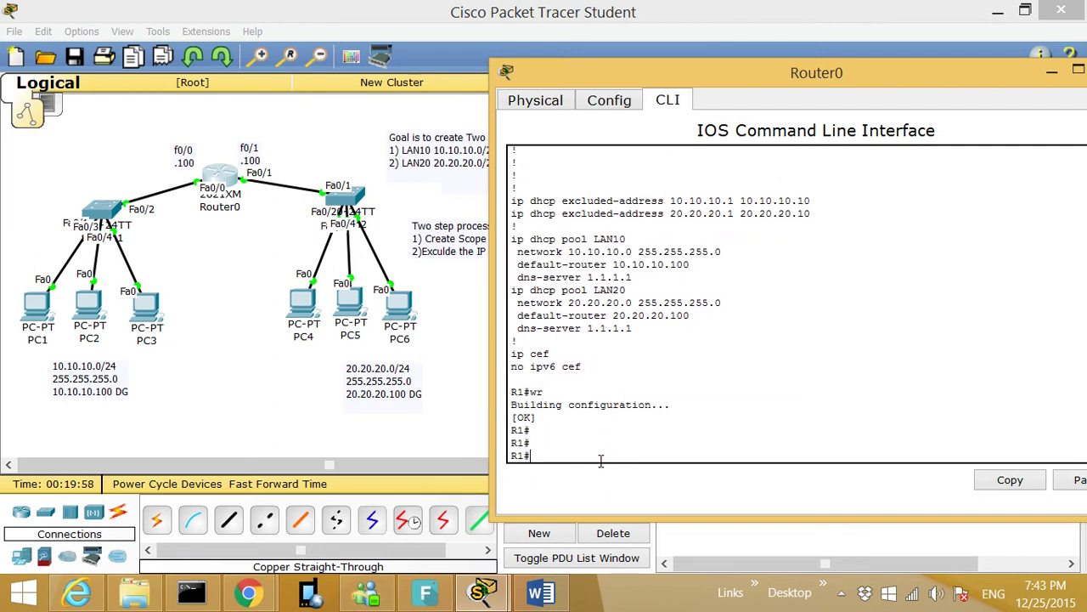
Switch PC1's IP configuration to DHCP so it leases 10.10.10.11.
{"action": "left_click", "coordinate": [35, 303]}
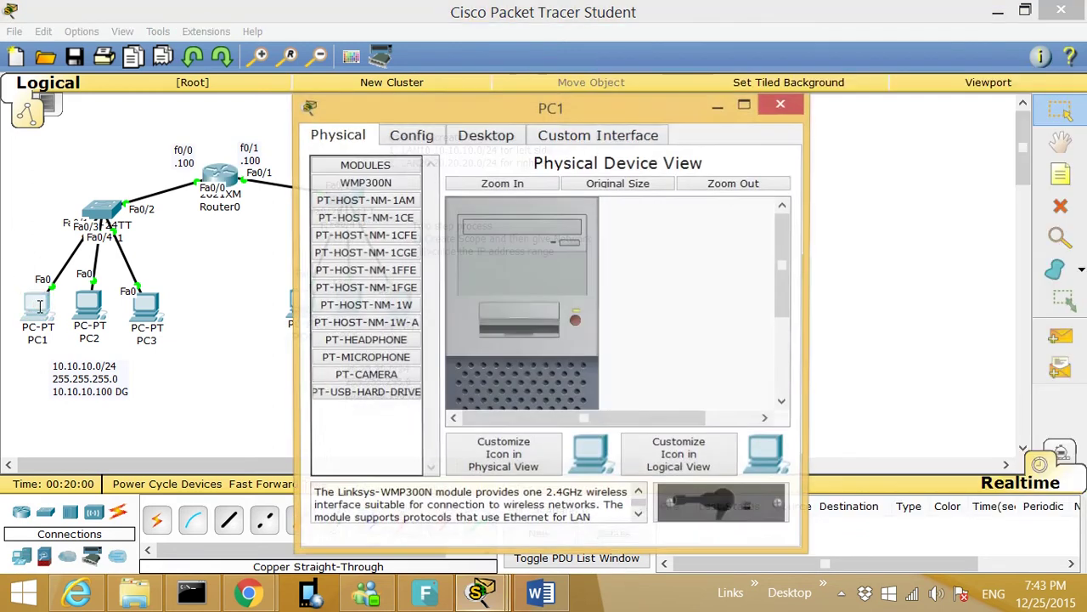
{"action": "left_click", "coordinate": [486, 137]}
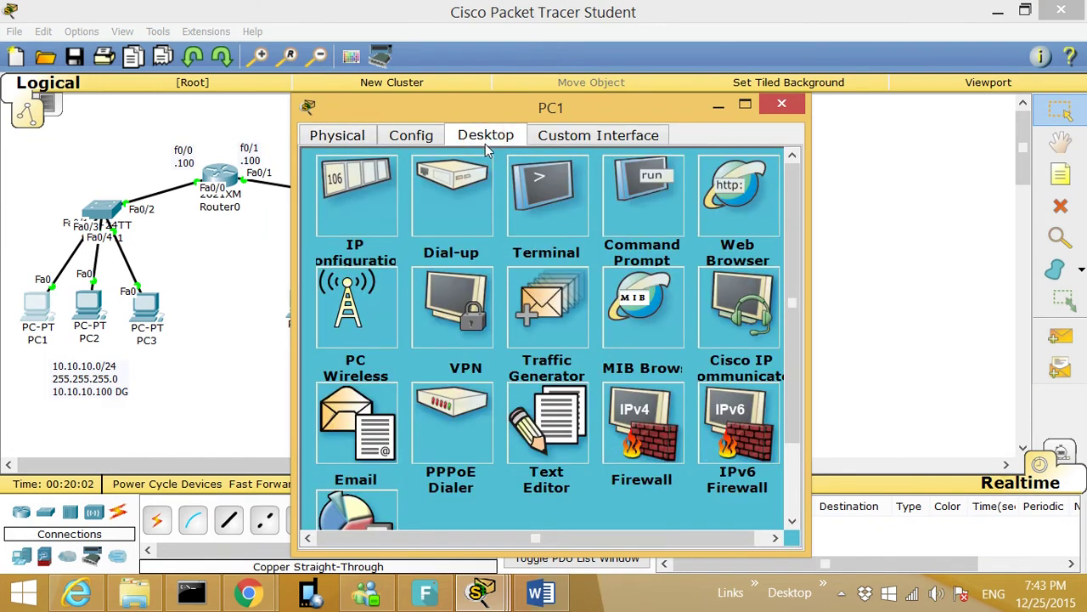
{"action": "left_click", "coordinate": [381, 195]}
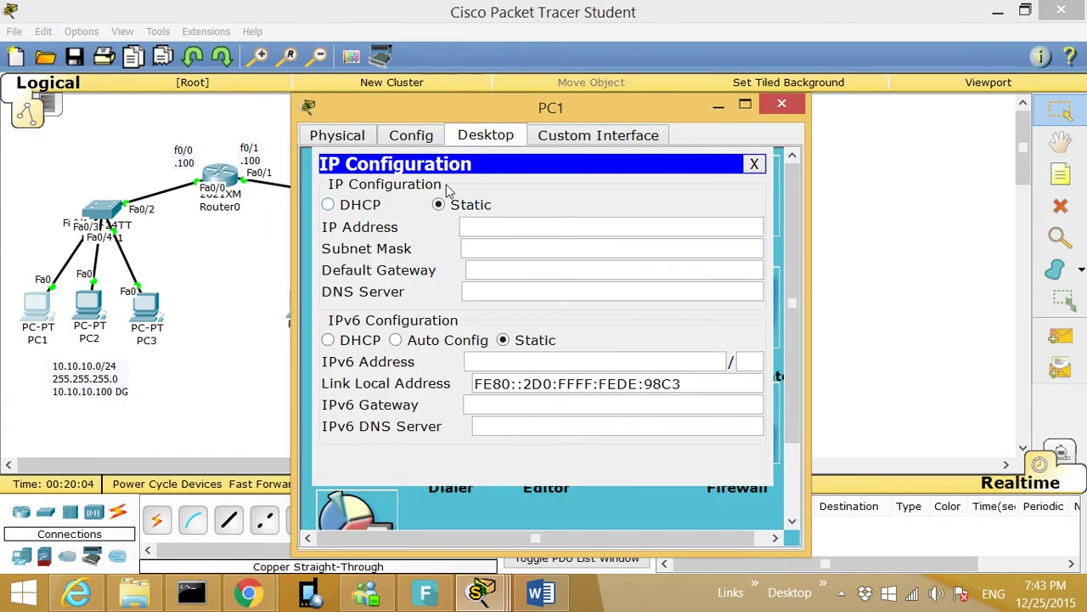
{"action": "left_click", "coordinate": [328, 205]}
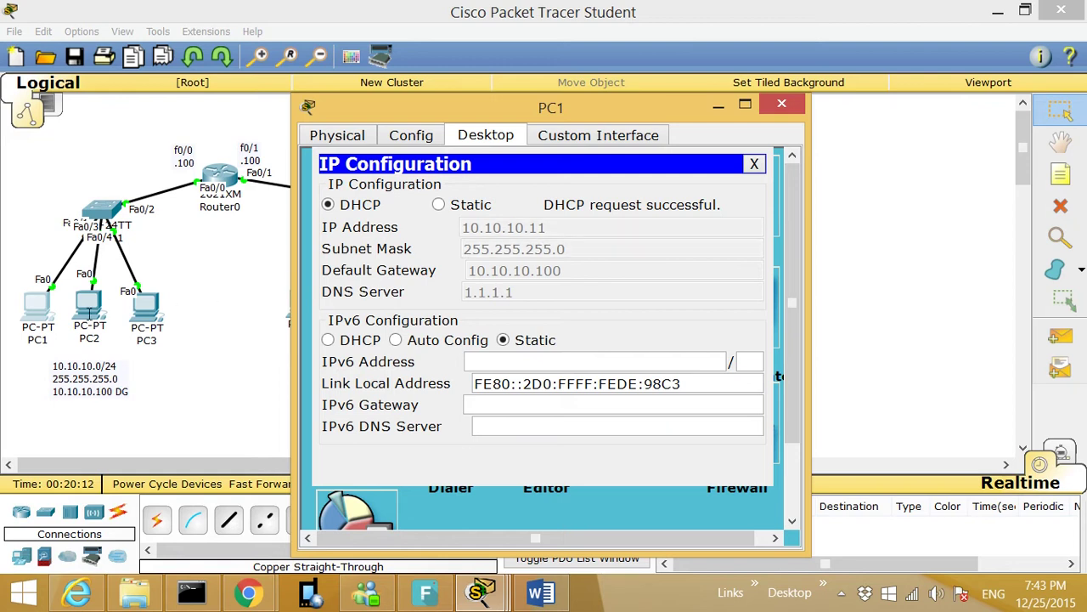
Switch PC2's IP configuration to DHCP so it leases 10.10.10.12.
{"action": "left_click", "coordinate": [89, 313]}
{"action": "left_click", "coordinate": [473, 143]}
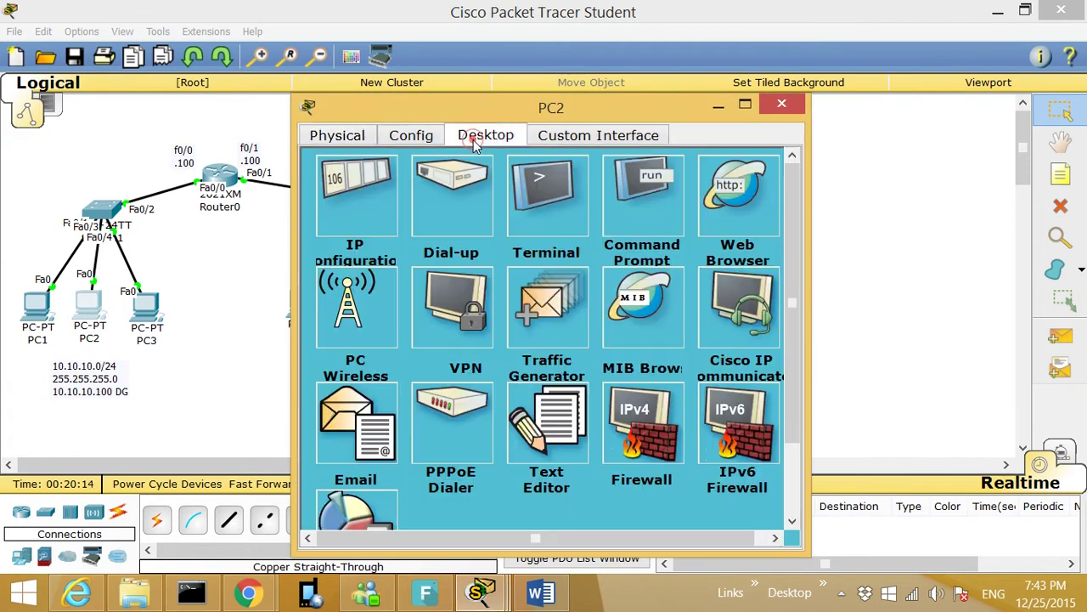
{"action": "left_click", "coordinate": [348, 216]}
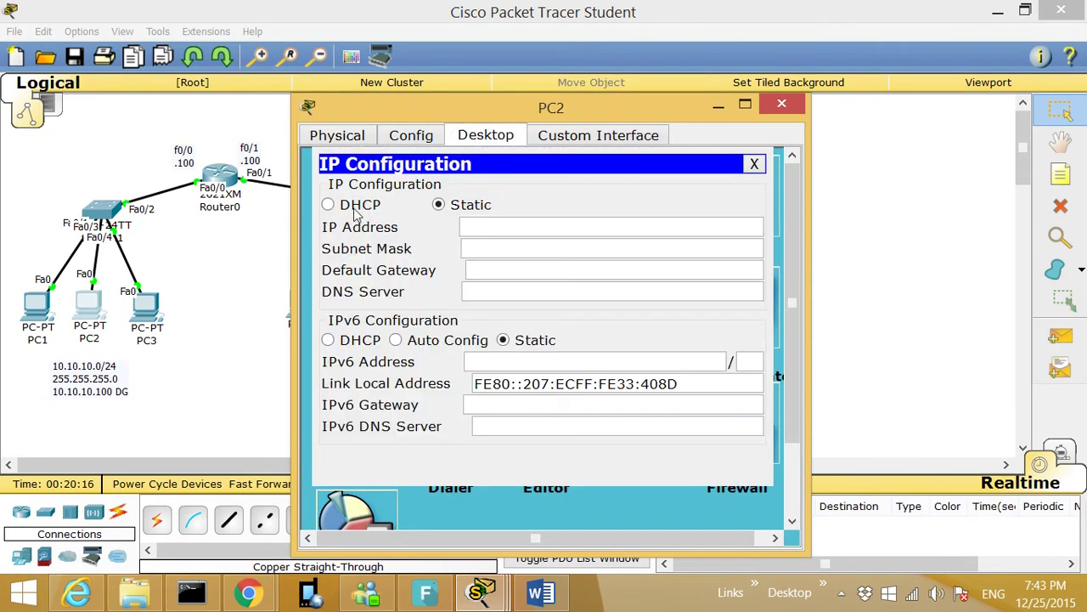
{"action": "left_click", "coordinate": [329, 205]}
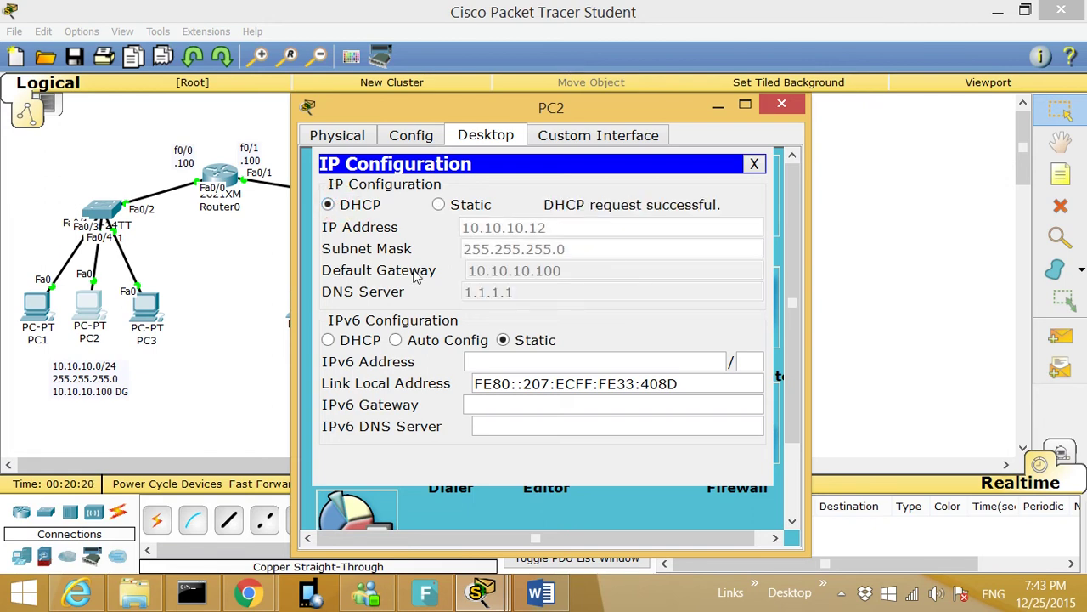
Switch PC3's IP configuration to DHCP so it leases 10.10.10.13.
{"action": "left_click", "coordinate": [145, 306]}
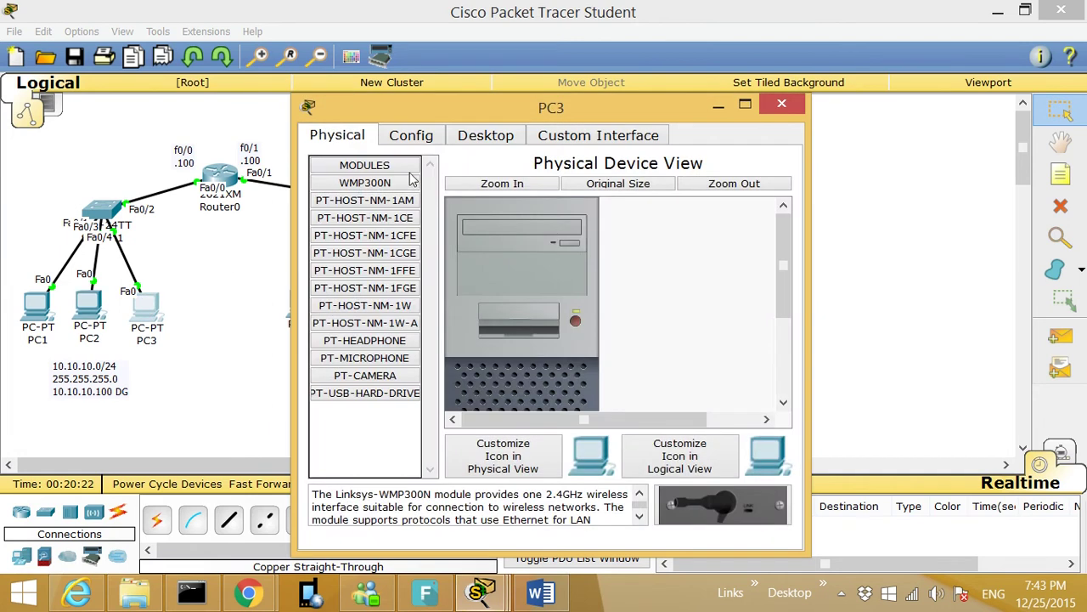
{"action": "left_click", "coordinate": [420, 138]}
{"action": "left_click", "coordinate": [488, 141]}
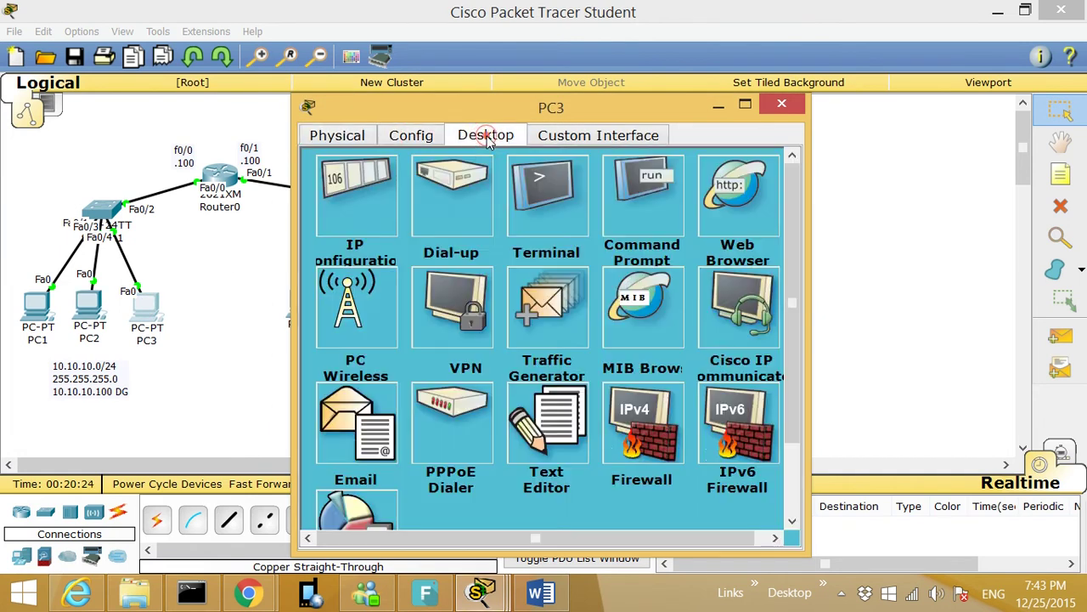
{"action": "left_click", "coordinate": [357, 189]}
{"action": "left_click", "coordinate": [328, 205]}
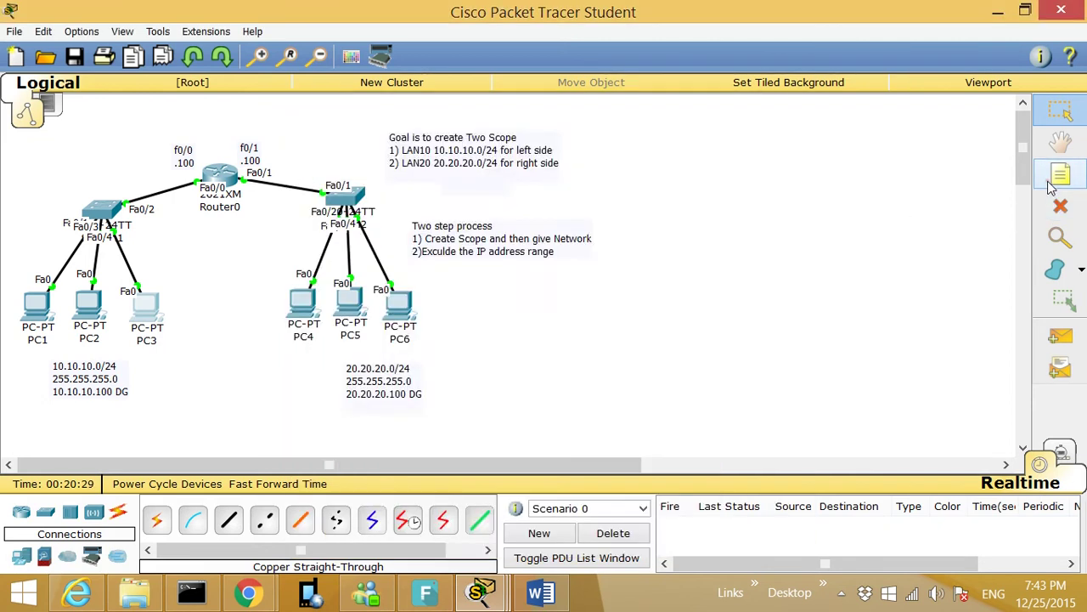
Add a '.11' note beside PC1 and discard the empty note under PC4.
{"action": "left_click", "coordinate": [782, 104]}
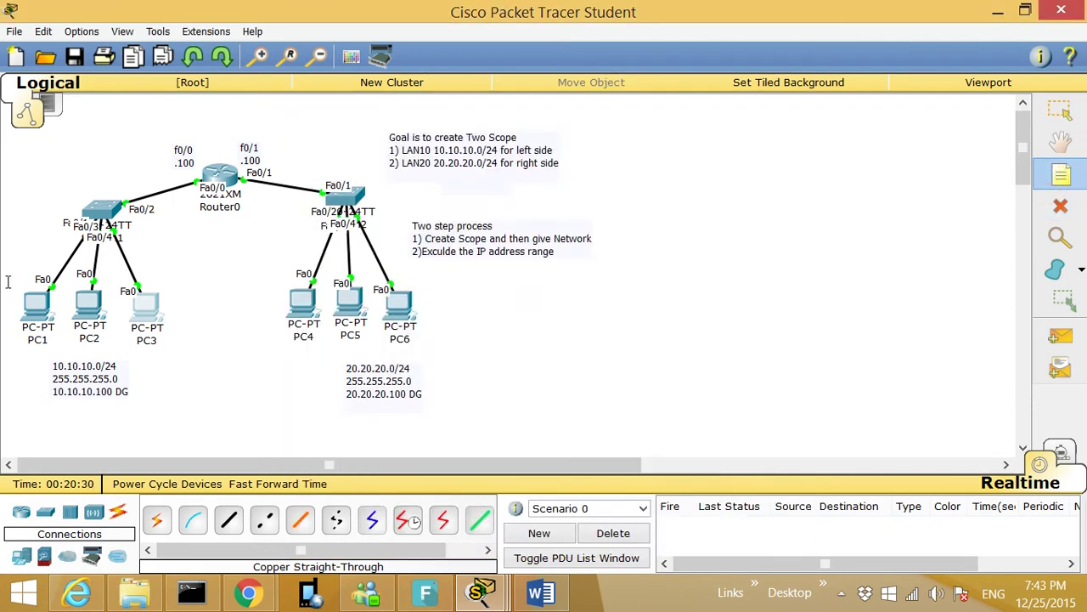
{"action": "left_click", "coordinate": [26, 268]}
{"action": "type", "text": ".11"}
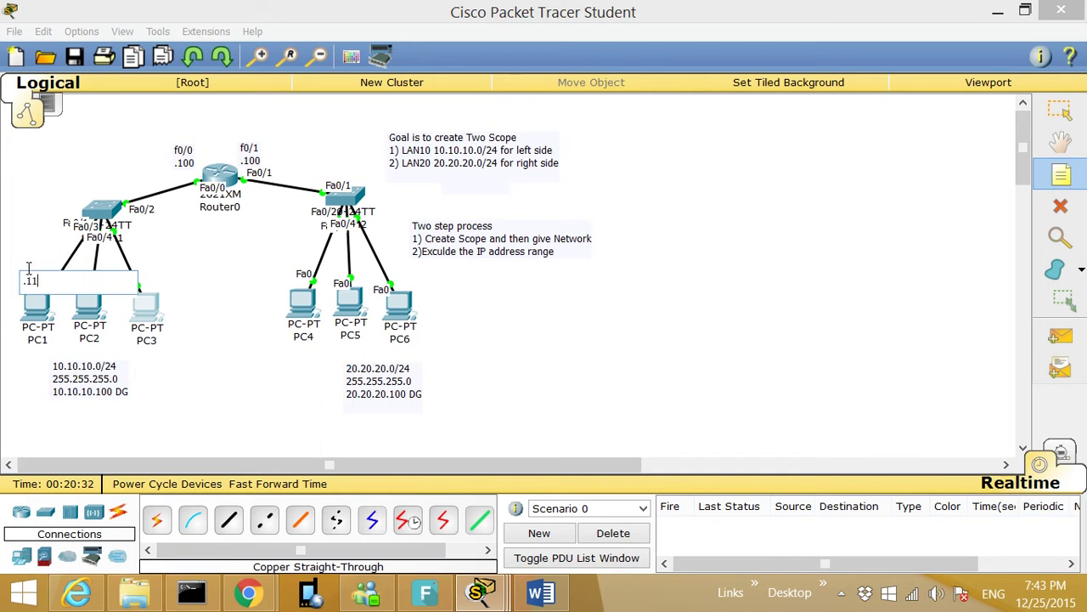
{"action": "left_click", "coordinate": [310, 323]}
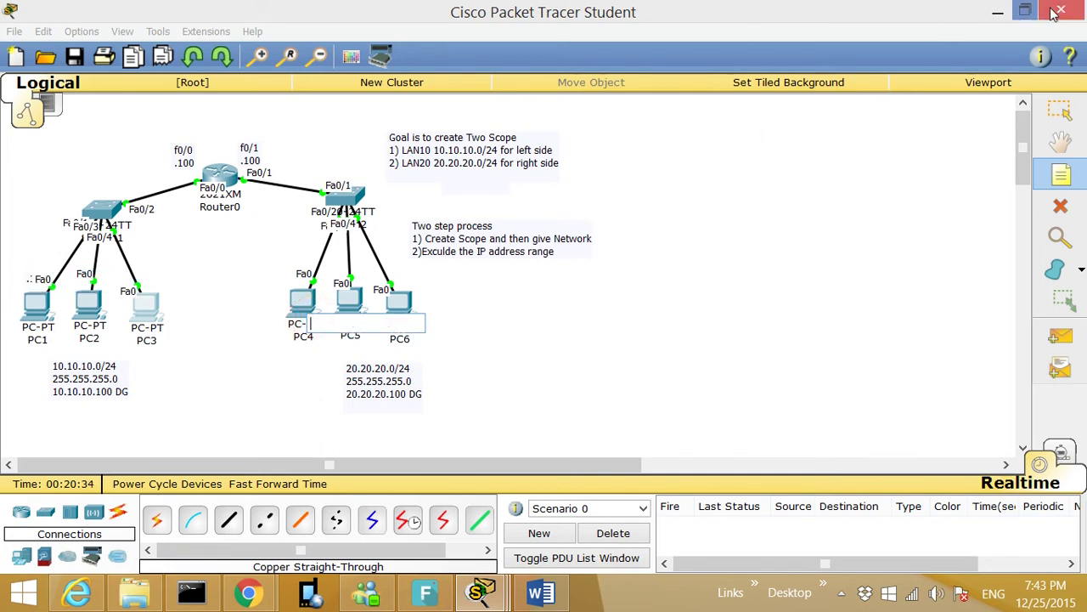
{"action": "left_click", "coordinate": [855, 175]}
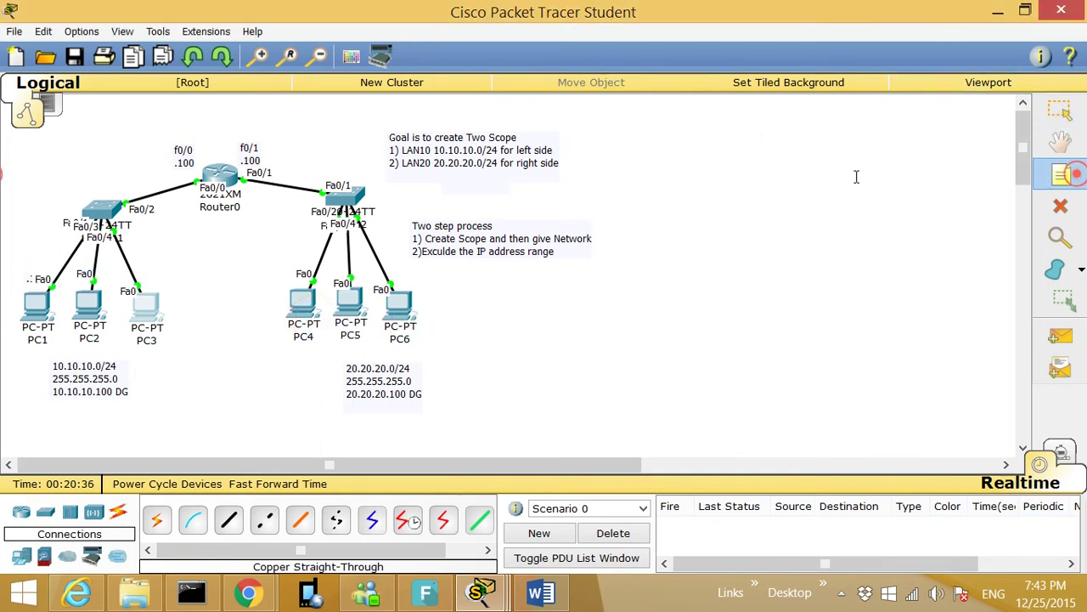
Add the '.12' note beside PC2 and re-place the '.11' note left of PC1.
{"action": "left_click", "coordinate": [99, 274]}
{"action": "type", "text": ".12"}
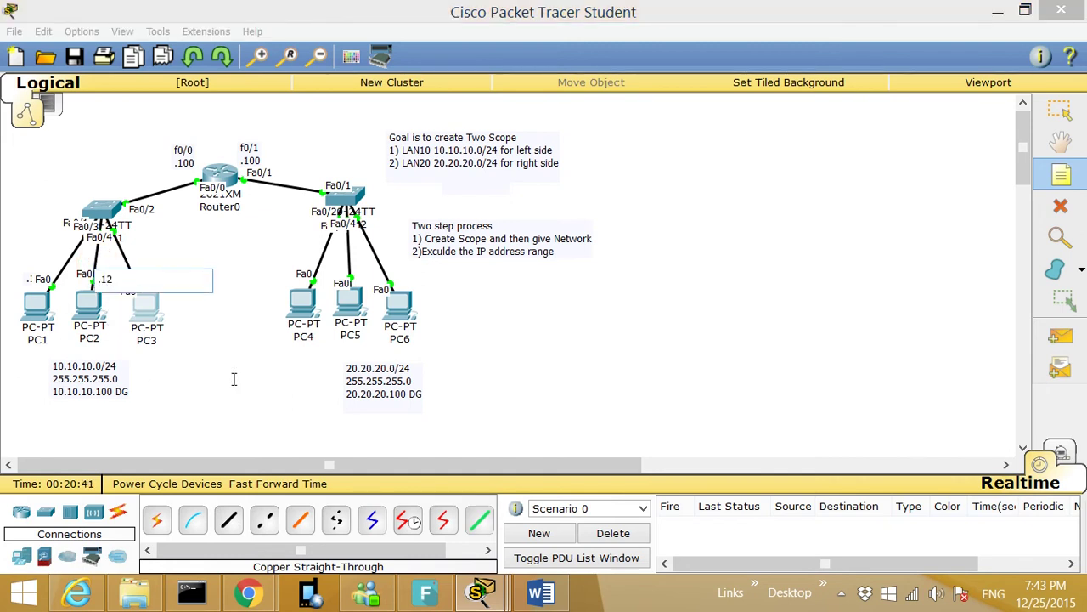
{"action": "left_click", "coordinate": [233, 378]}
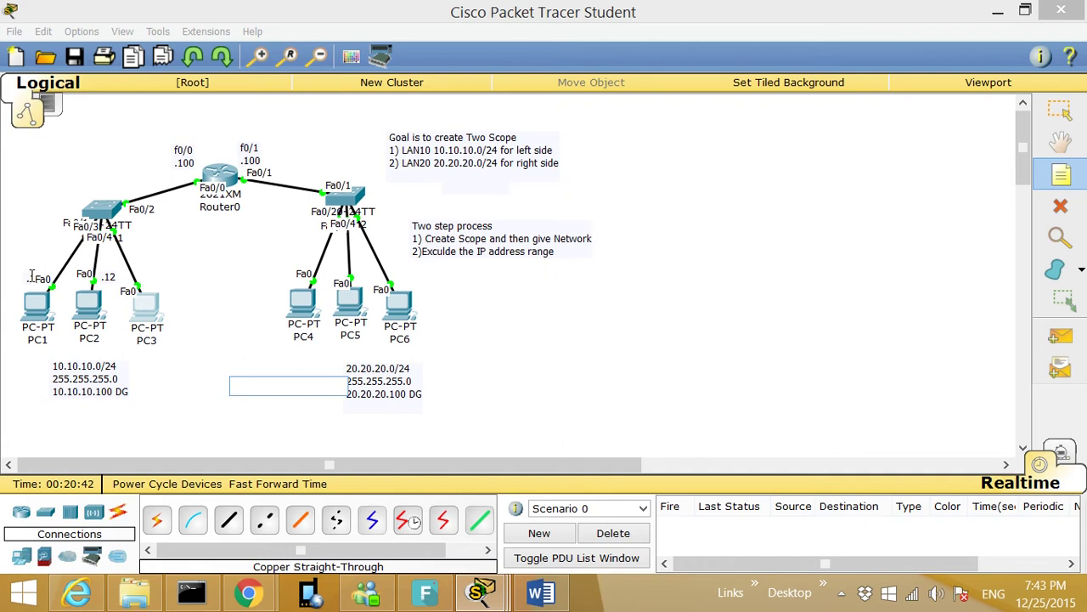
{"action": "left_click", "coordinate": [29, 268]}
{"action": "left_click", "coordinate": [28, 259]}
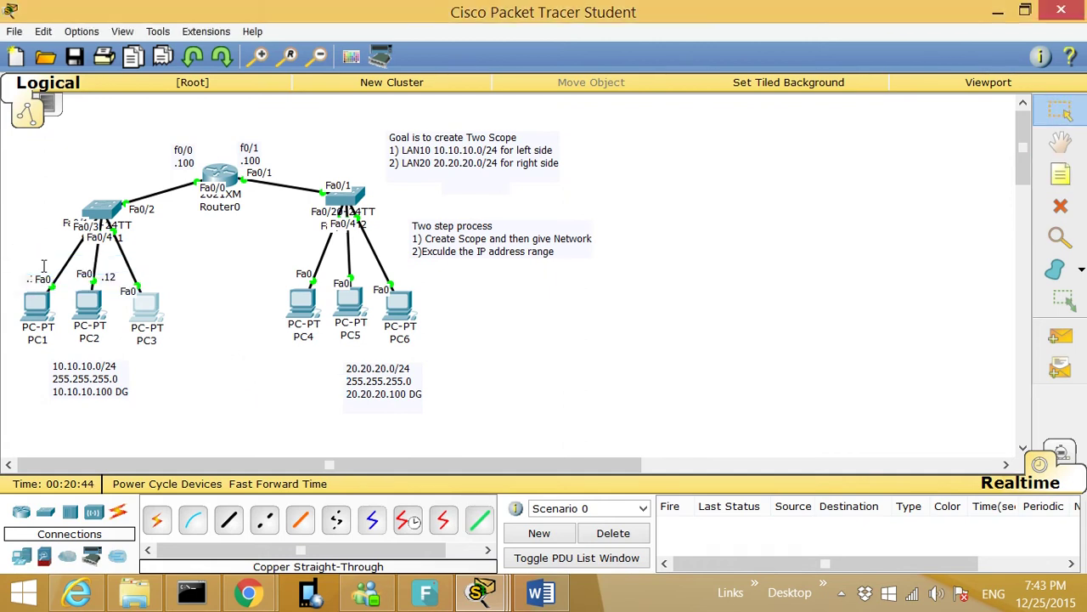
{"action": "key", "text": "Escape"}
{"action": "left_click", "coordinate": [29, 276]}
{"action": "type", "text": ".11"}
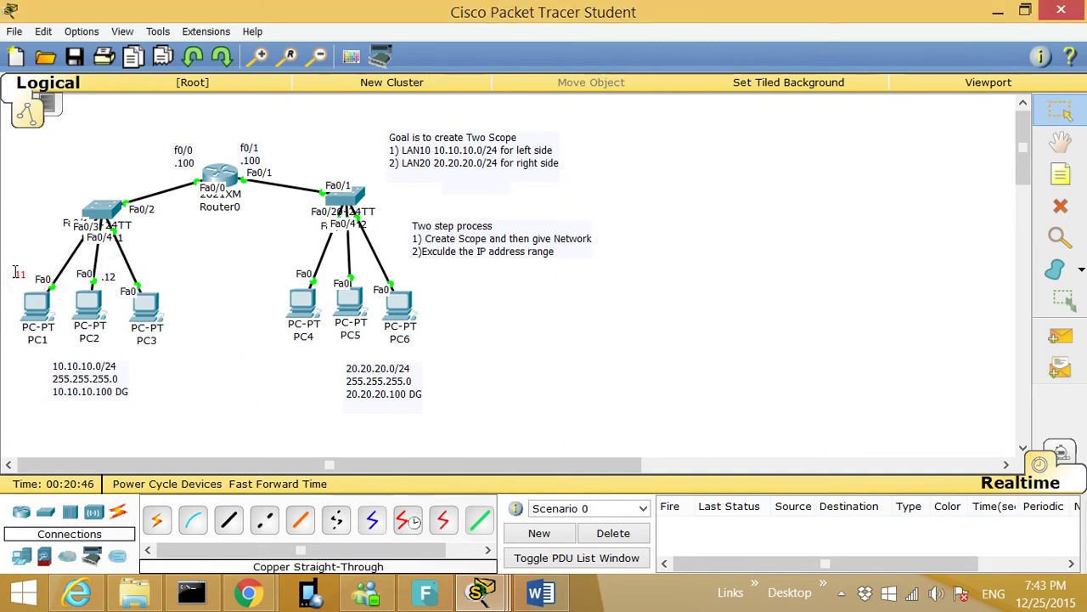
Add a '.13' note beside PC3 and discard the stray empty note.
{"action": "left_click", "coordinate": [1061, 174]}
{"action": "left_click", "coordinate": [166, 272]}
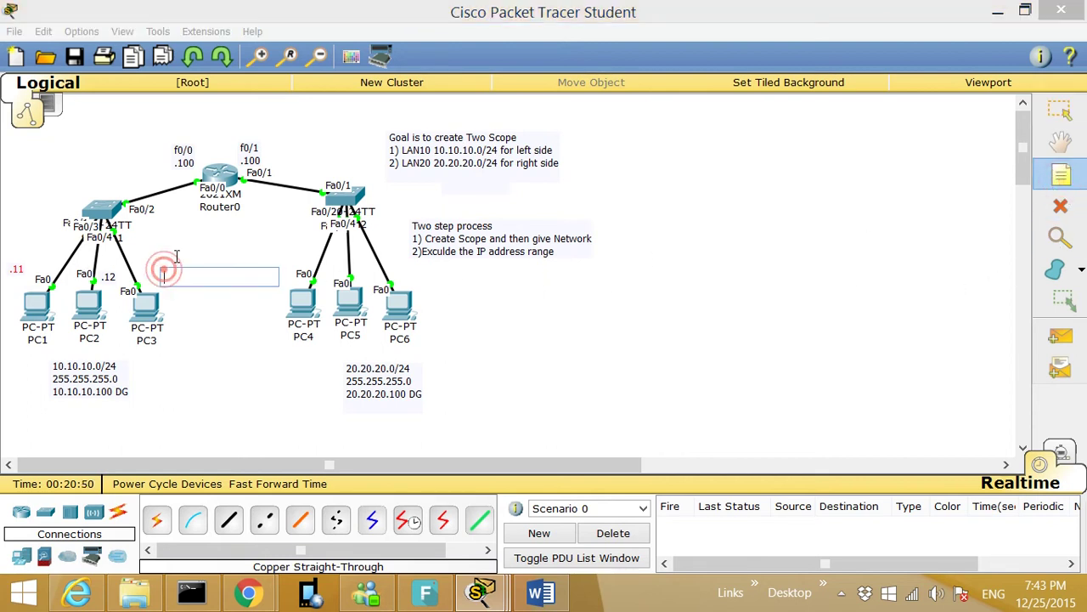
{"action": "type", "text": ".13"}
{"action": "left_click", "coordinate": [632, 387]}
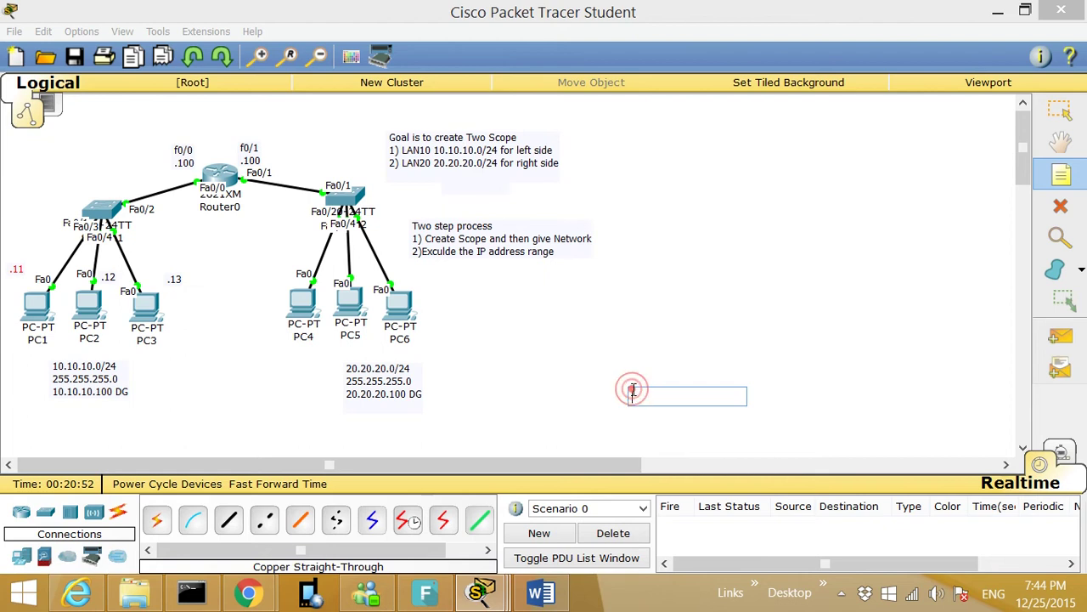
{"action": "key", "text": "Escape"}
{"action": "left_click", "coordinate": [304, 308]}
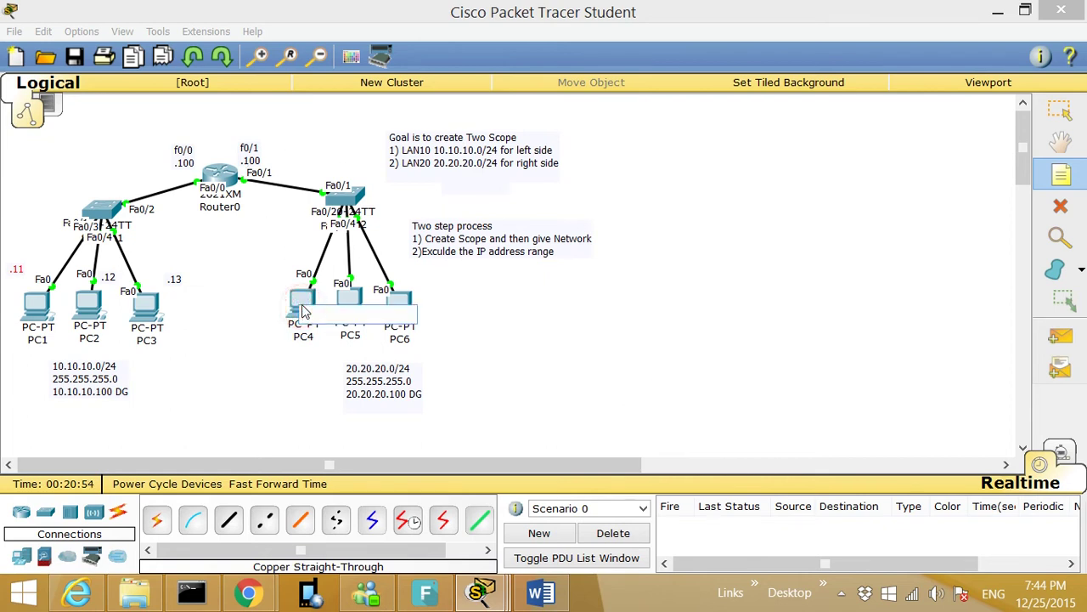
Switch PC4's IP configuration to DHCP to get a 20.20.20.x lease.
{"action": "key", "text": "Escape"}
{"action": "left_click", "coordinate": [303, 299]}
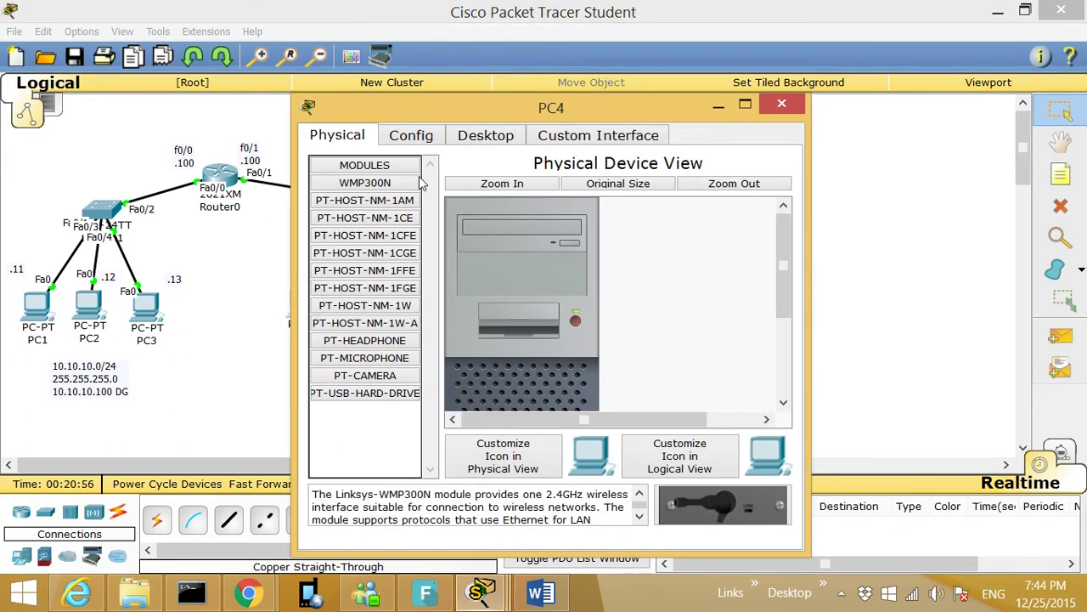
{"action": "left_click", "coordinate": [471, 138]}
{"action": "left_click", "coordinate": [336, 199]}
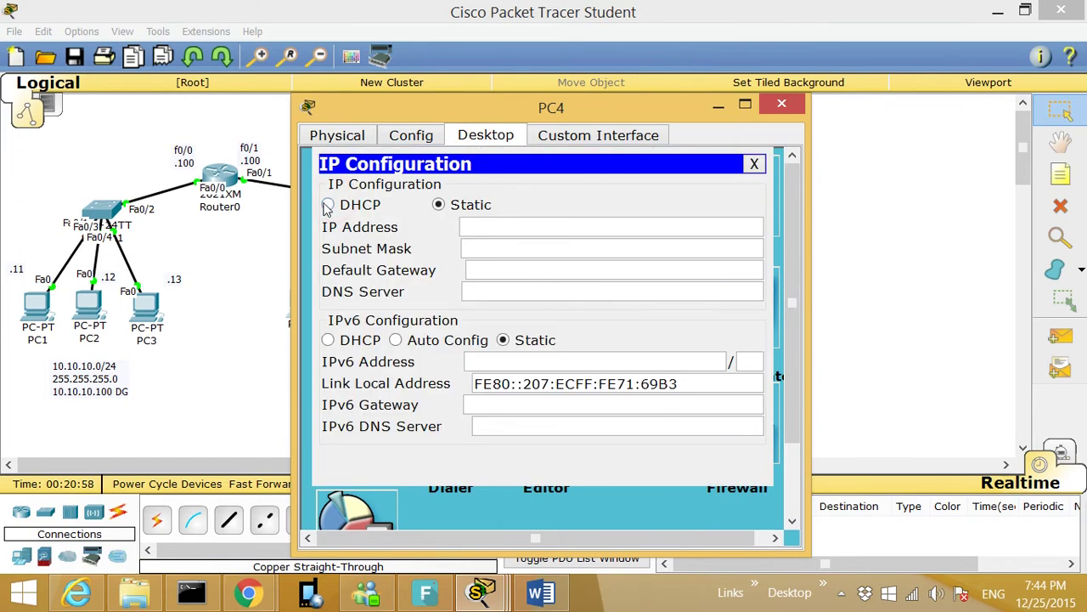
{"action": "left_click_drag", "start_coordinate": [391, 103], "coordinate": [643, 121]}
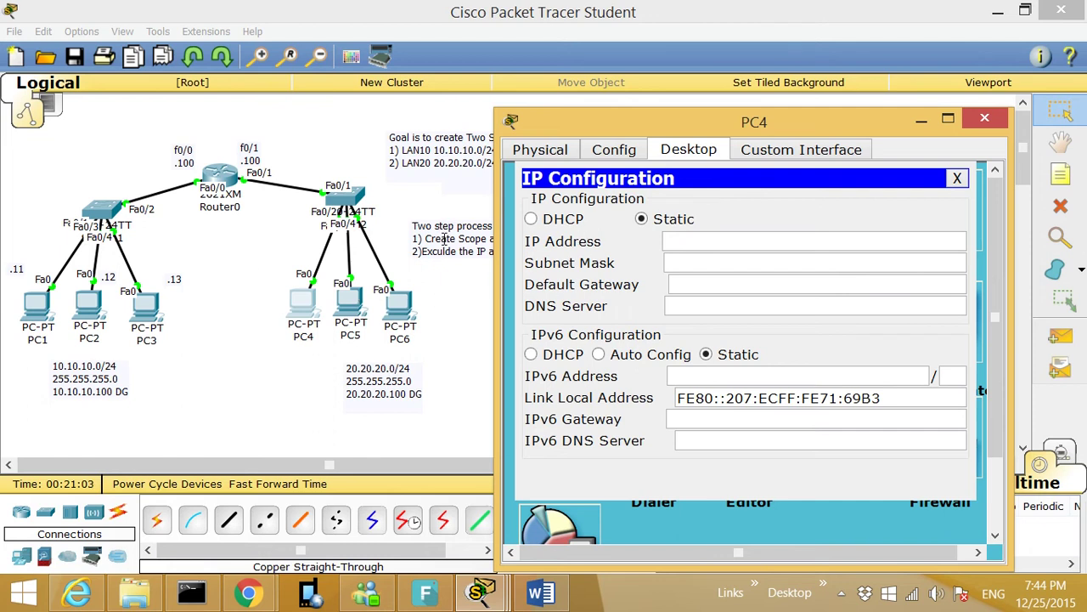
{"action": "left_click", "coordinate": [532, 219]}
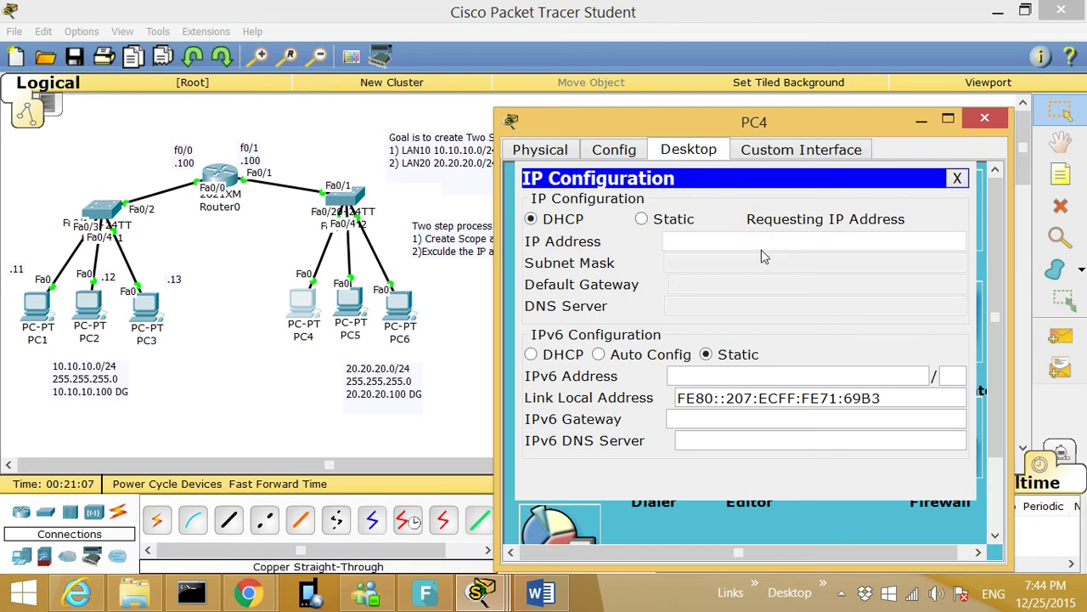
{"action": "left_click", "coordinate": [957, 179]}
{"action": "left_click", "coordinate": [922, 119]}
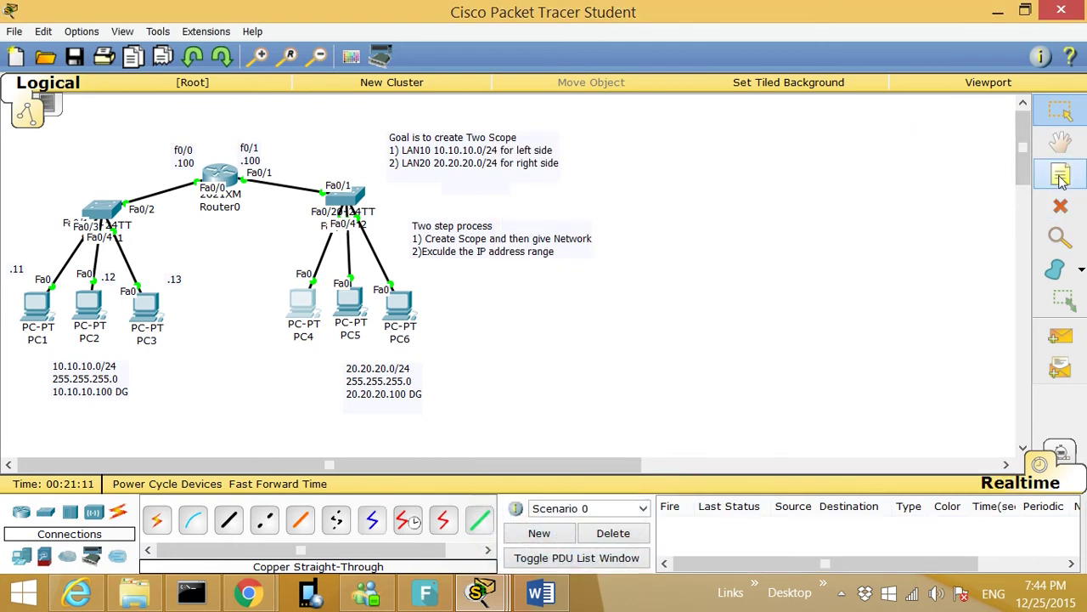
Label PC4 with a '.11' note on the canvas.
{"action": "left_click", "coordinate": [1061, 175]}
{"action": "left_click", "coordinate": [272, 272]}
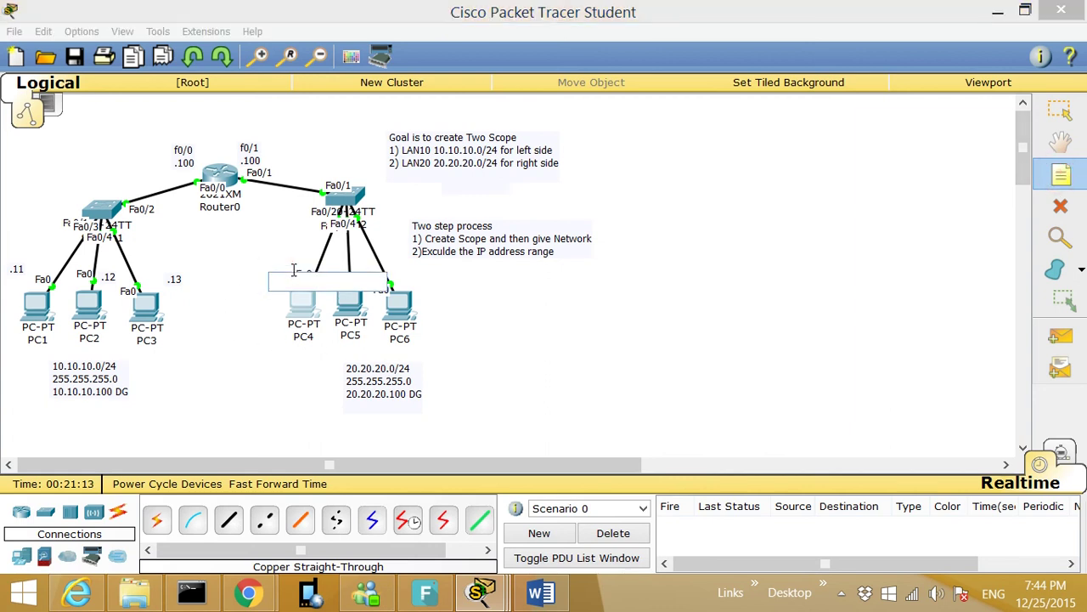
{"action": "type", "text": ".11"}
{"action": "left_click", "coordinate": [641, 361]}
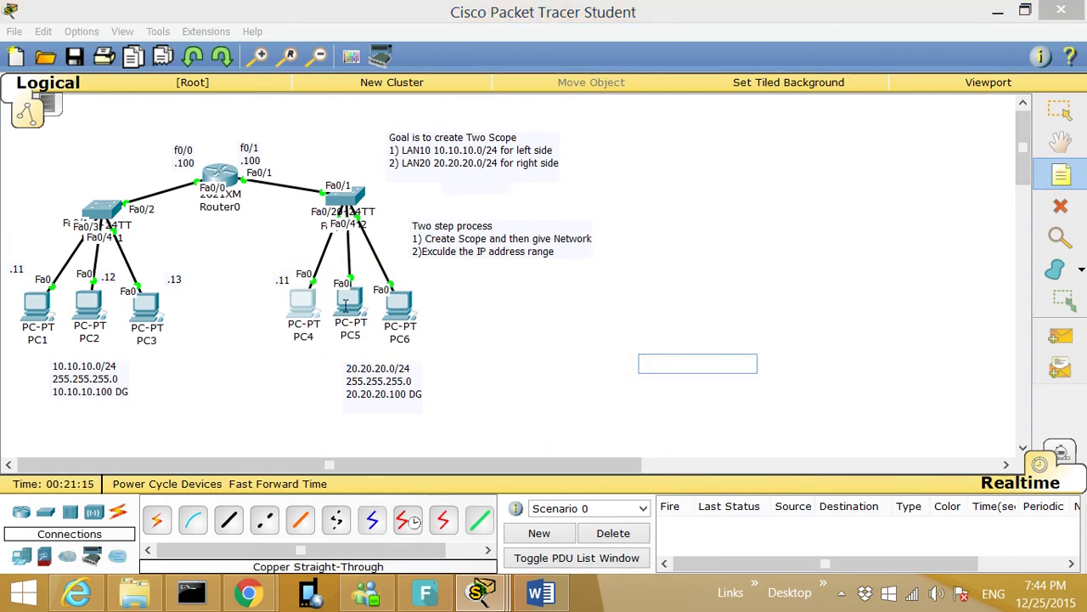
{"action": "left_click", "coordinate": [335, 310]}
{"action": "key", "text": "Escape"}
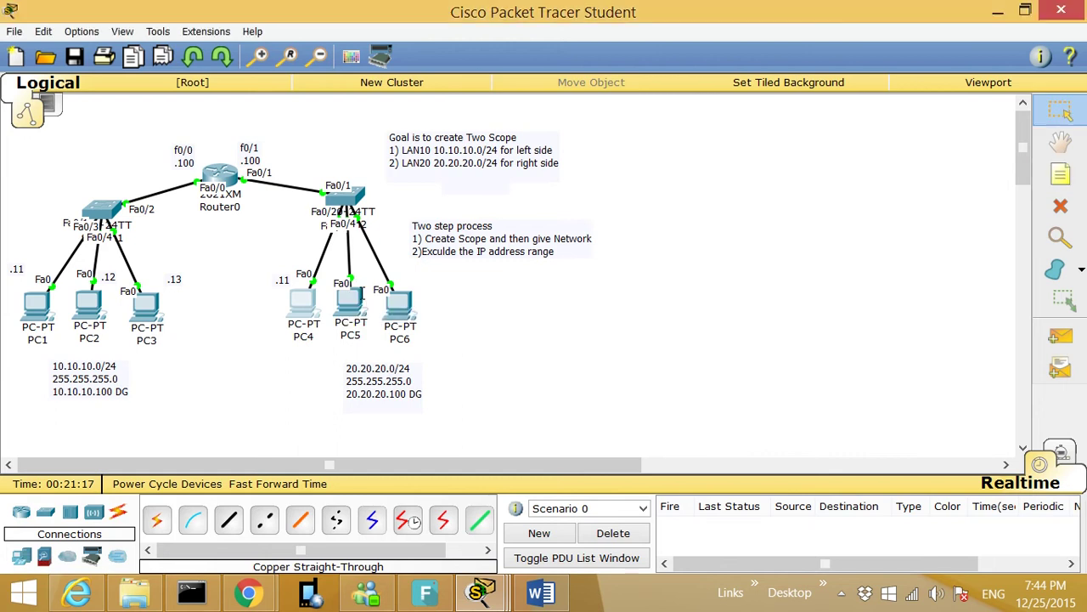
Switch PC5's IP configuration to DHCP.
{"action": "left_click", "coordinate": [345, 300]}
{"action": "left_click", "coordinate": [468, 138]}
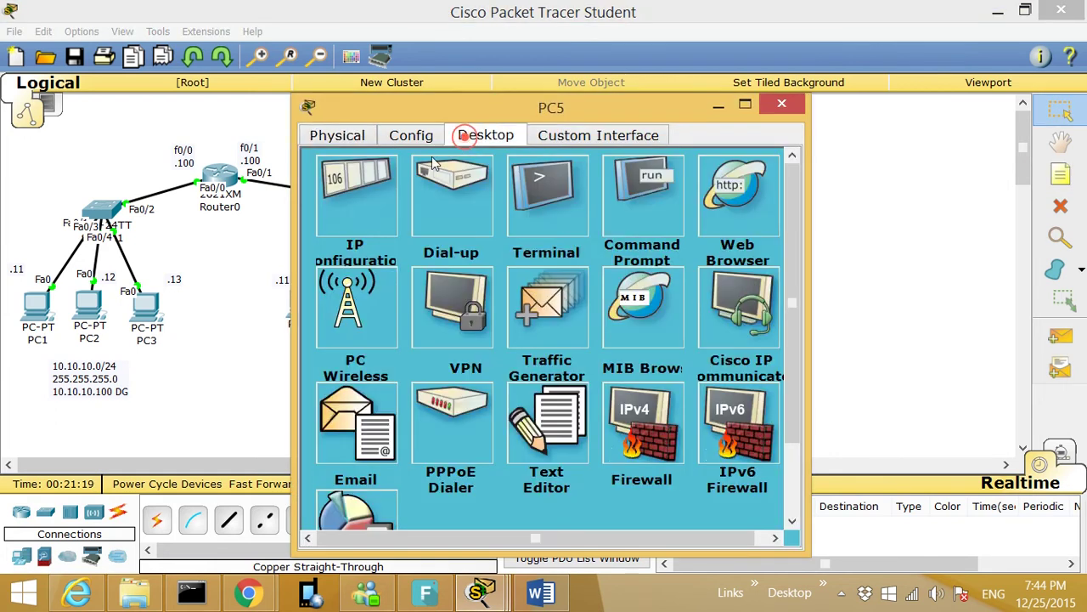
{"action": "left_click", "coordinate": [374, 217]}
{"action": "left_click", "coordinate": [330, 205]}
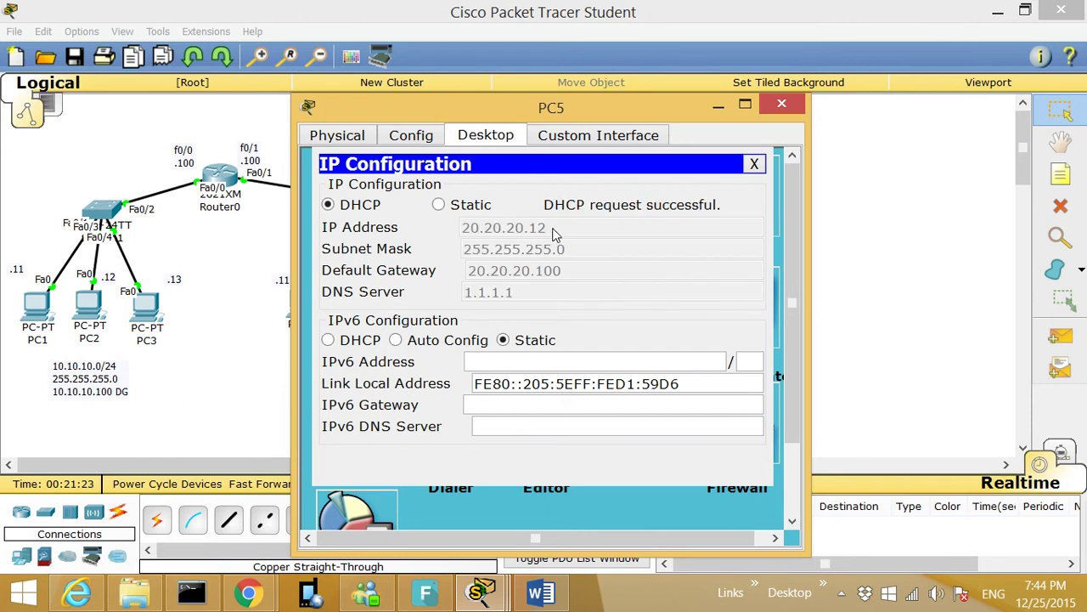
{"action": "left_click", "coordinate": [753, 163]}
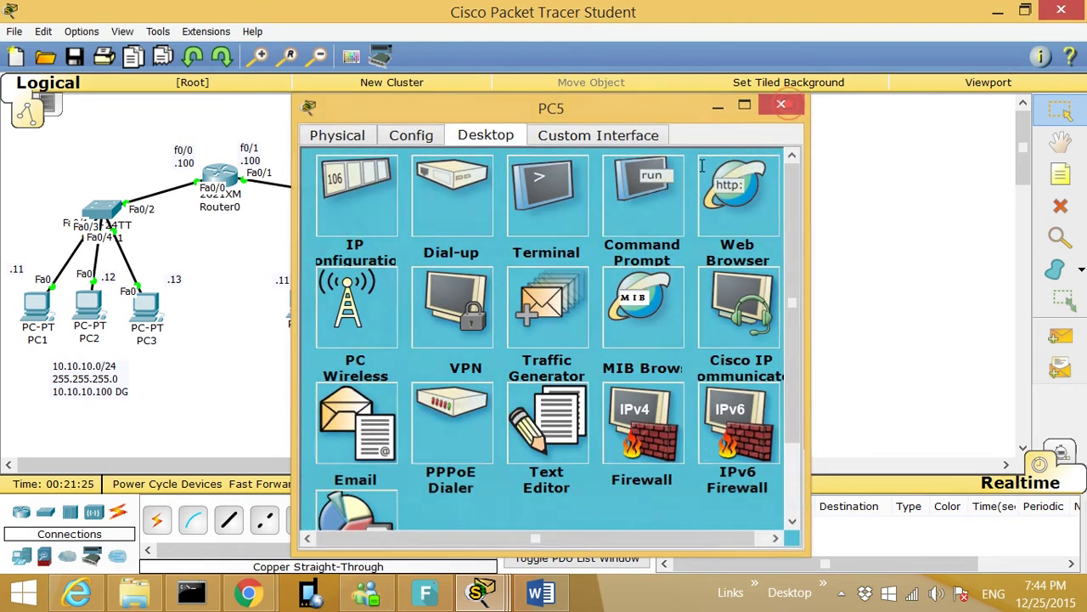
{"action": "left_click", "coordinate": [781, 103]}
Label PC5 with a '.12' note on the canvas.
{"action": "left_click", "coordinate": [1058, 177]}
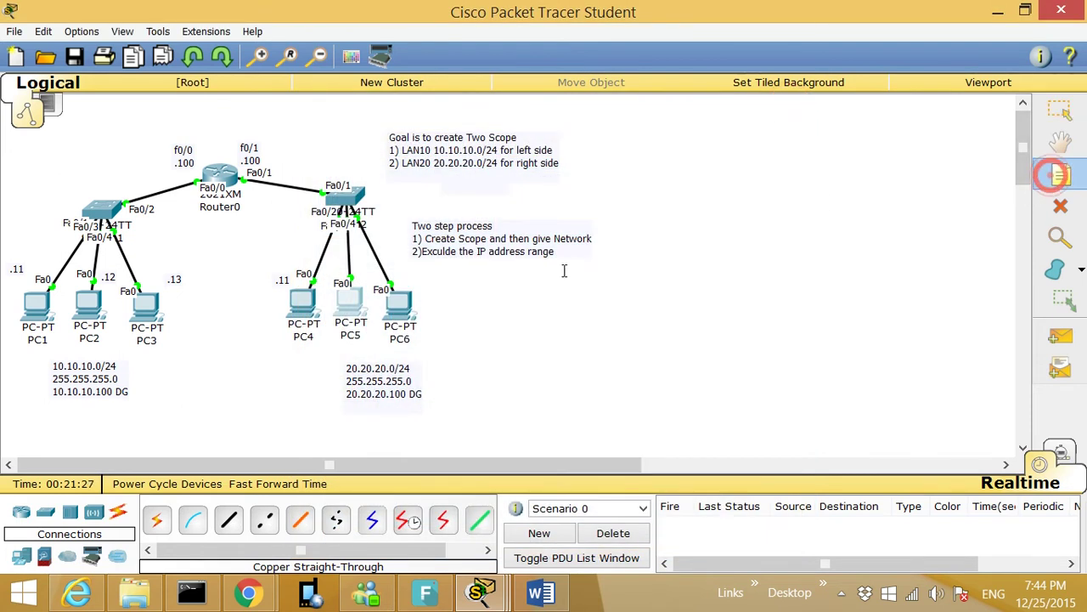
{"action": "left_click", "coordinate": [334, 267]}
{"action": "type", "text": ".12"}
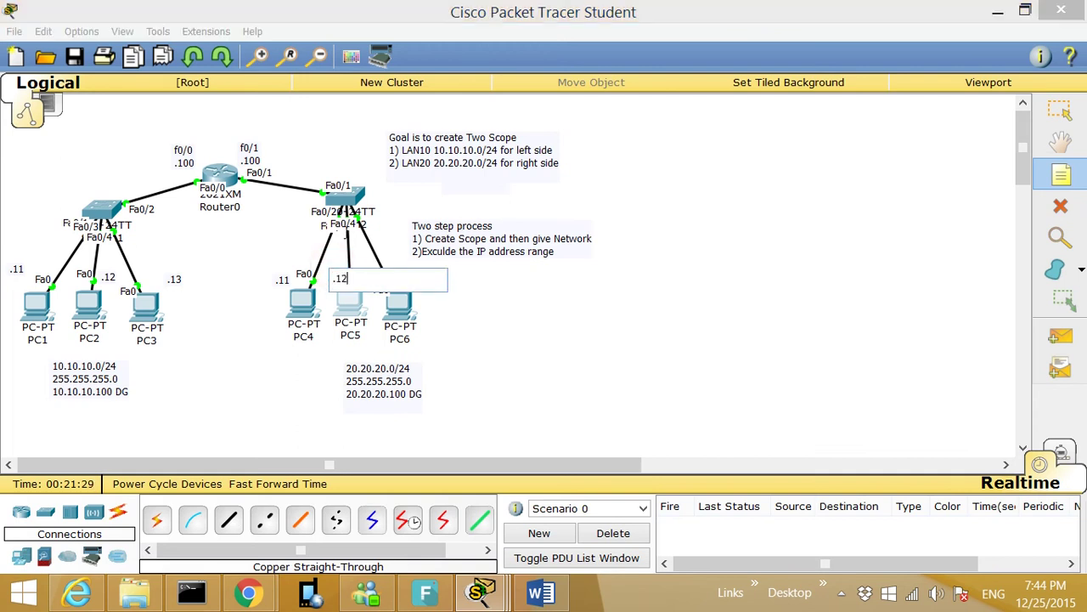
{"action": "left_click", "coordinate": [548, 321]}
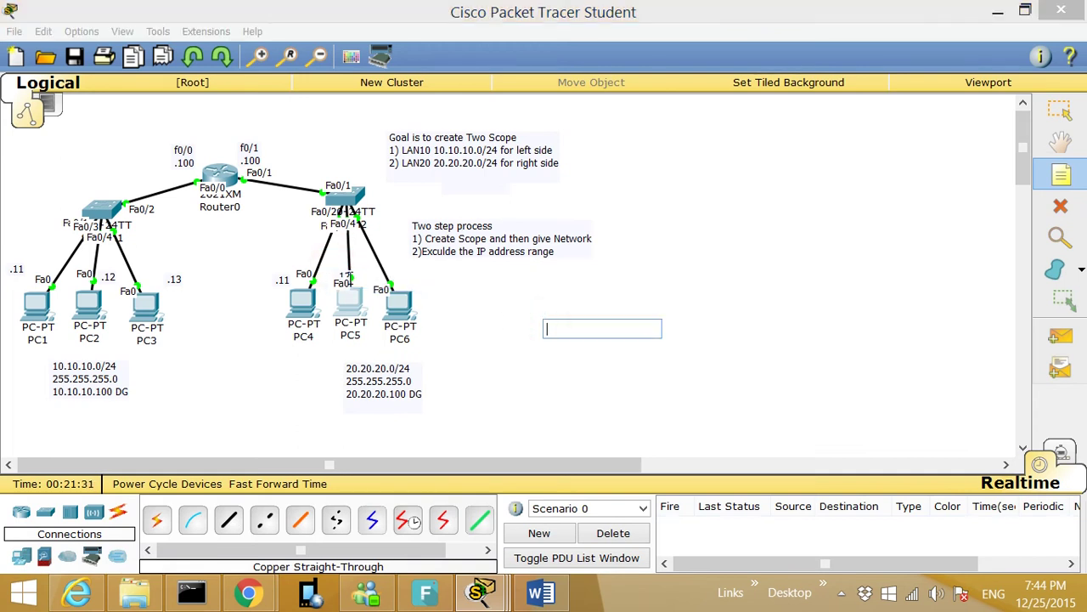
{"action": "key", "text": "Escape"}
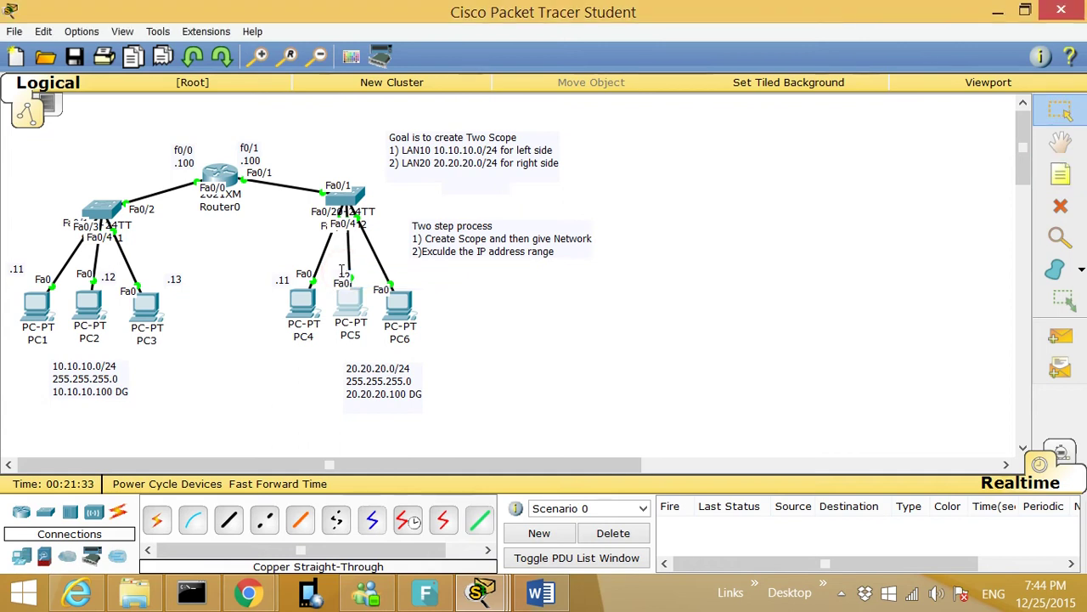
{"action": "left_click", "coordinate": [340, 269]}
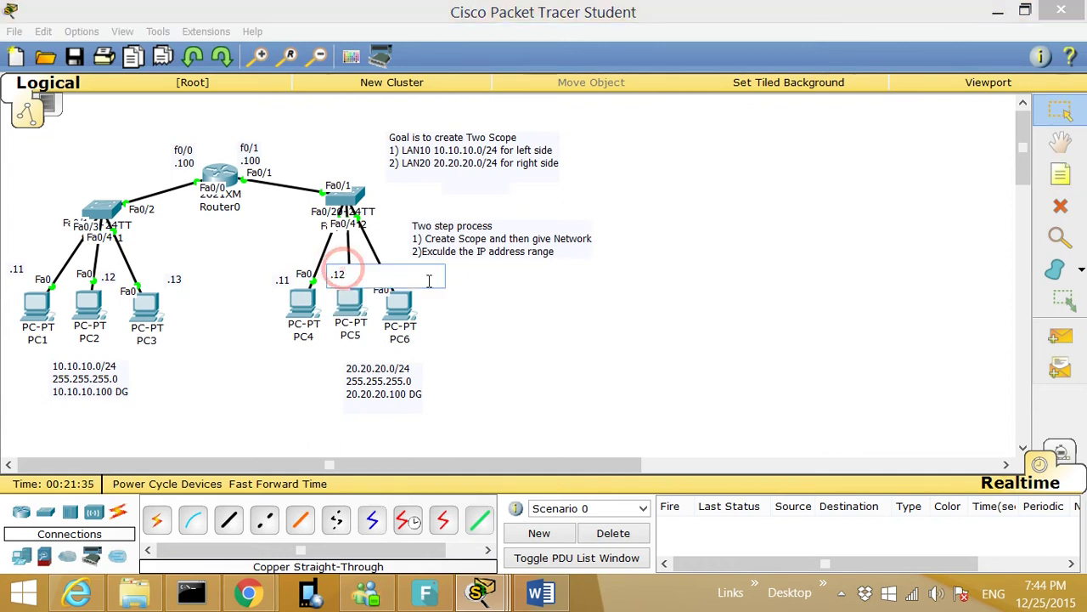
Switch PC6's IP configuration to DHCP.
{"action": "left_click", "coordinate": [401, 304]}
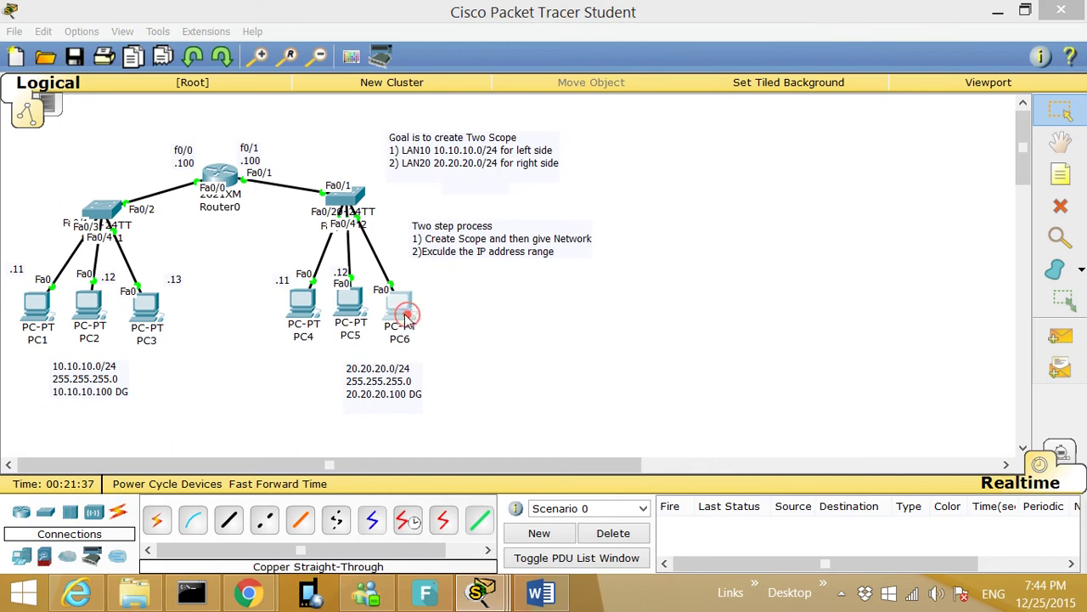
{"action": "left_click", "coordinate": [481, 136]}
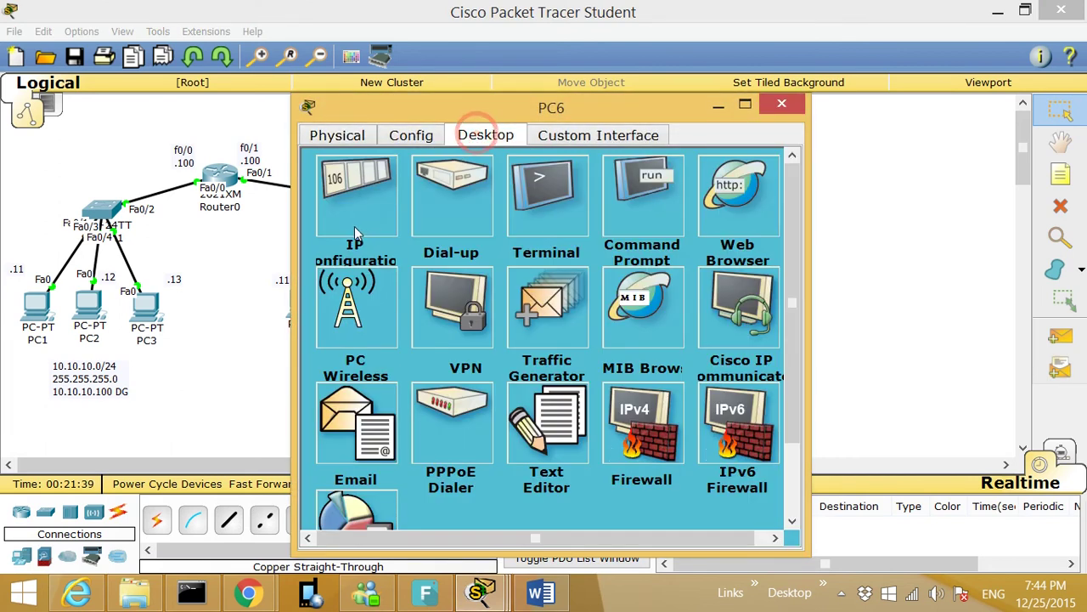
{"action": "left_click", "coordinate": [354, 221]}
{"action": "left_click", "coordinate": [346, 209]}
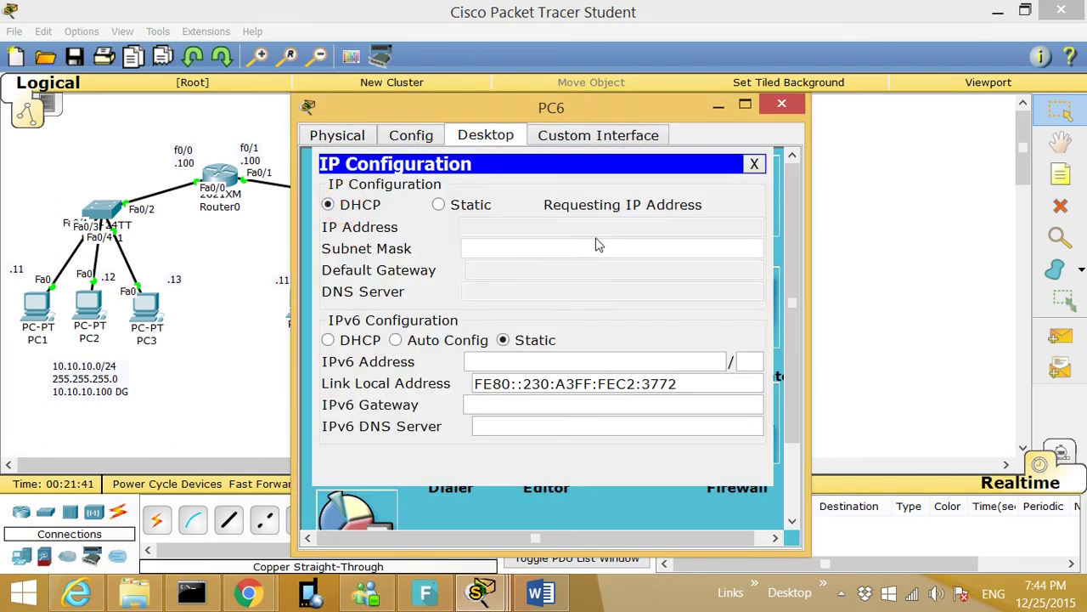
{"action": "left_click", "coordinate": [753, 164]}
{"action": "left_click", "coordinate": [782, 105]}
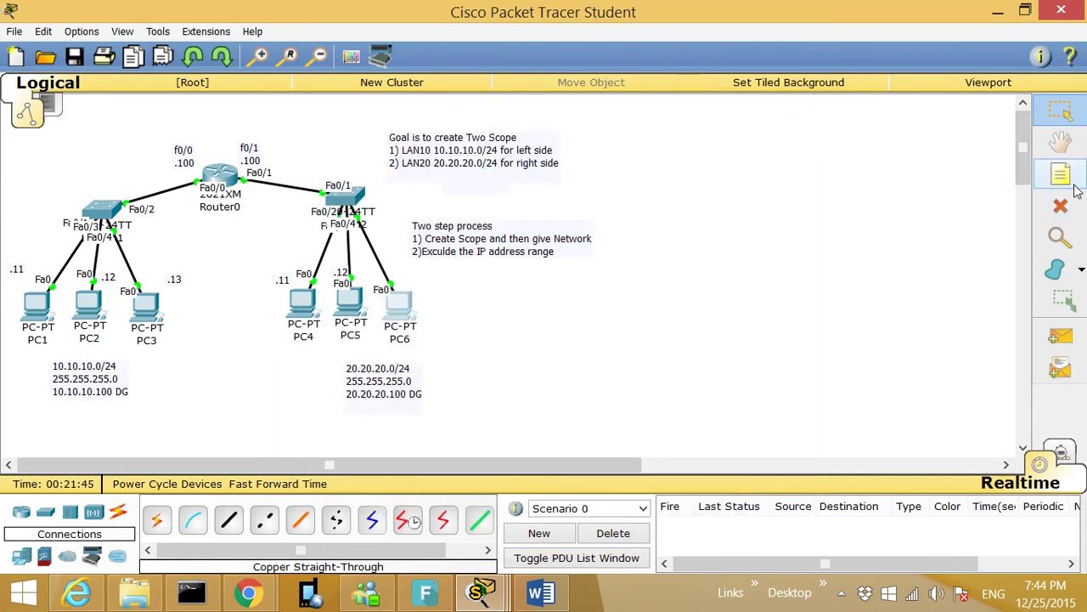
Label PC6 with a '.13' note, then bring up PC1's IP configuration.
{"action": "left_click", "coordinate": [392, 274]}
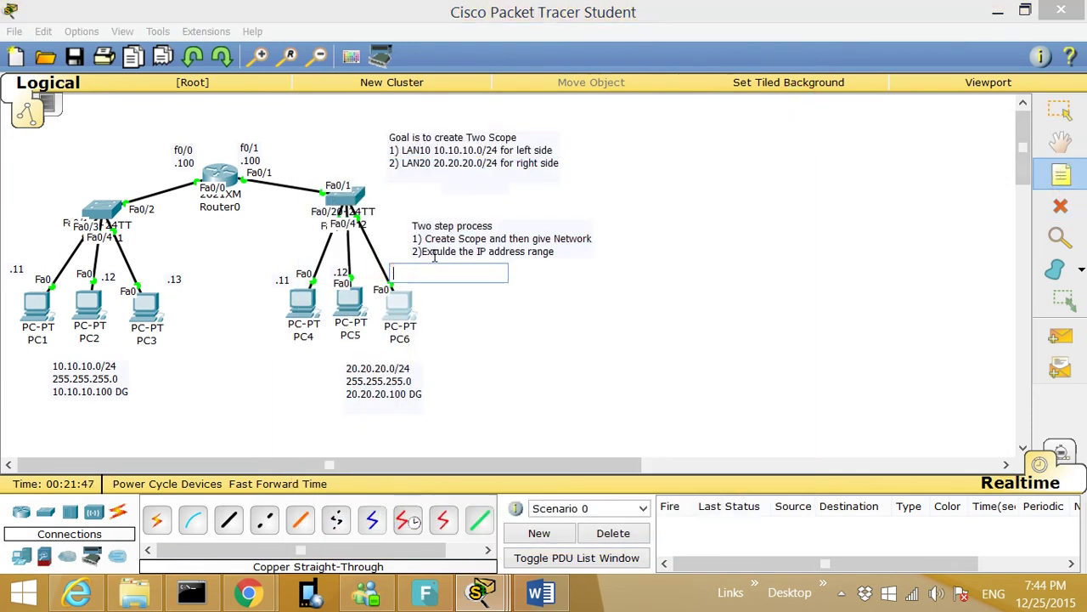
{"action": "type", "text": ".13"}
{"action": "left_click", "coordinate": [631, 292]}
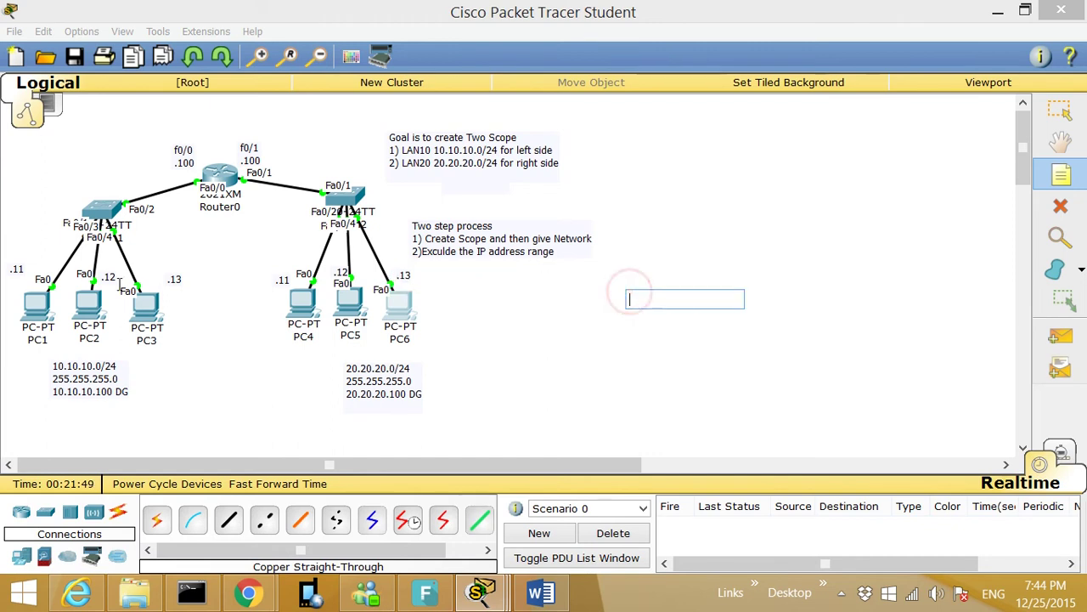
{"action": "left_click", "coordinate": [35, 311]}
{"action": "key", "text": "Escape"}
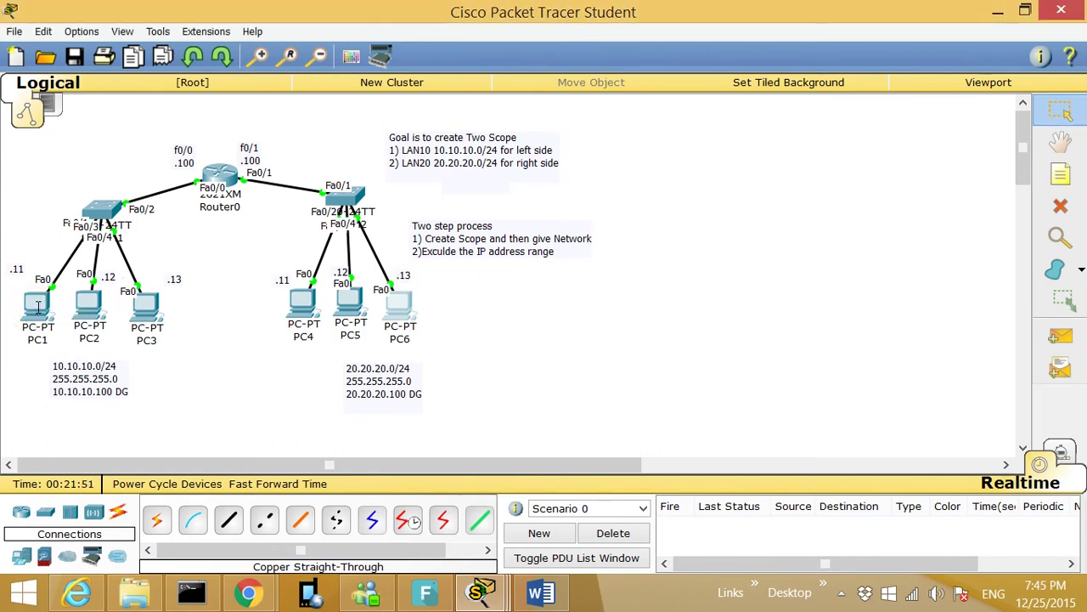
{"action": "left_click", "coordinate": [38, 304]}
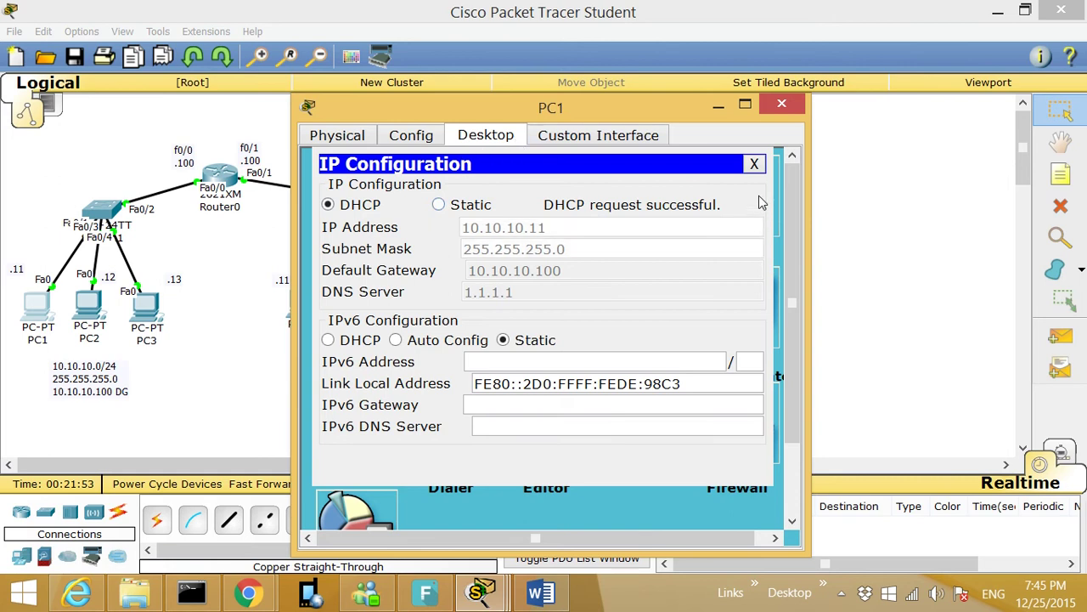
On PC1's command prompt run ipconfig and ping the 10.10.10.100 gateway.
{"action": "left_click", "coordinate": [754, 164]}
{"action": "left_click", "coordinate": [626, 188]}
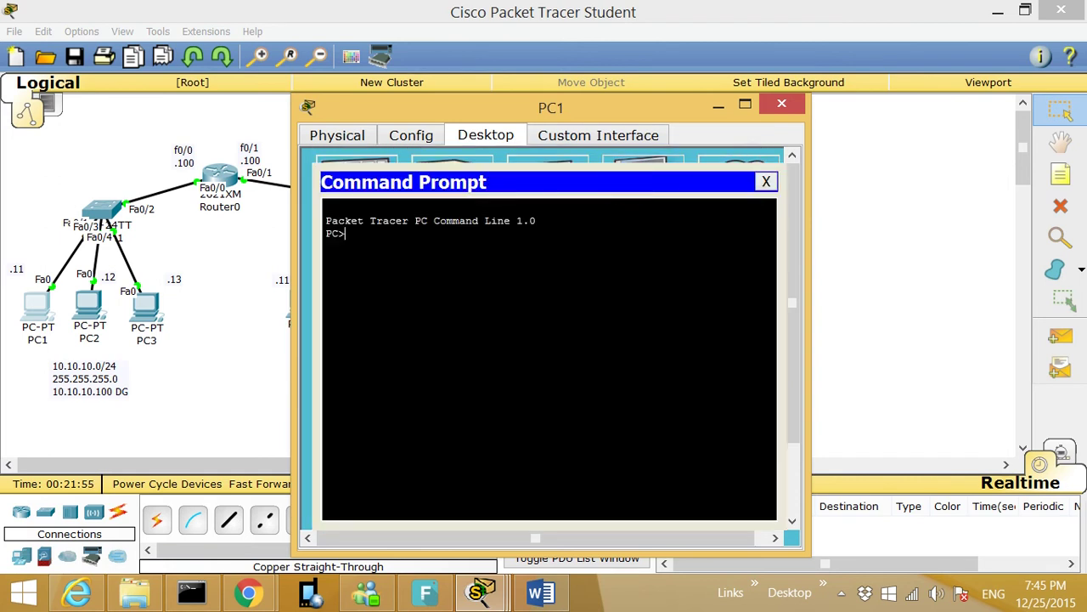
{"action": "type", "text": "ipconfig"}
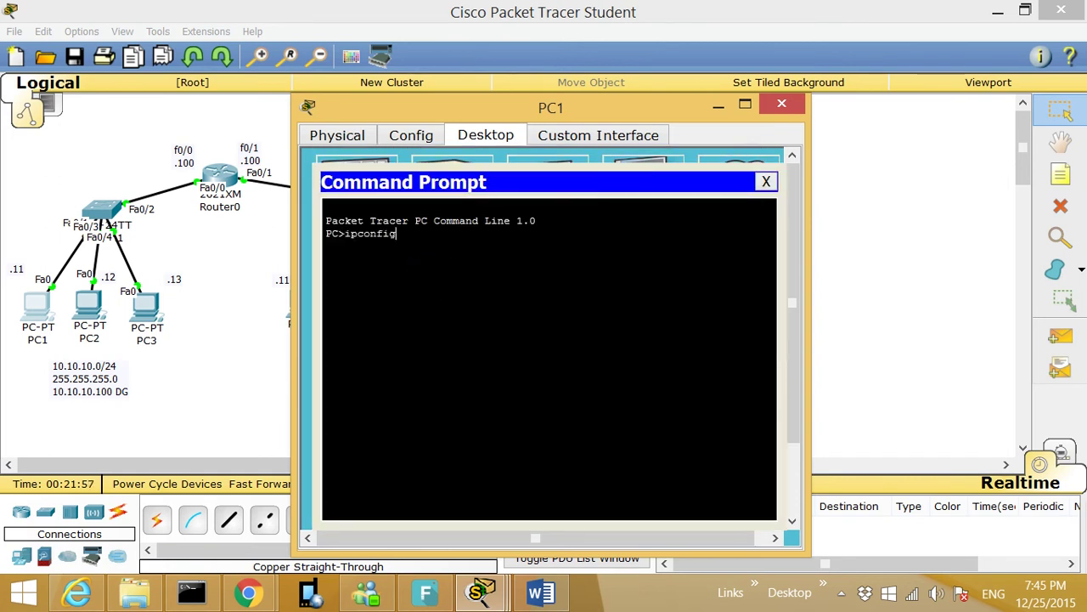
{"action": "key", "text": "Return"}
{"action": "type", "text": "ping 10.10.1"}
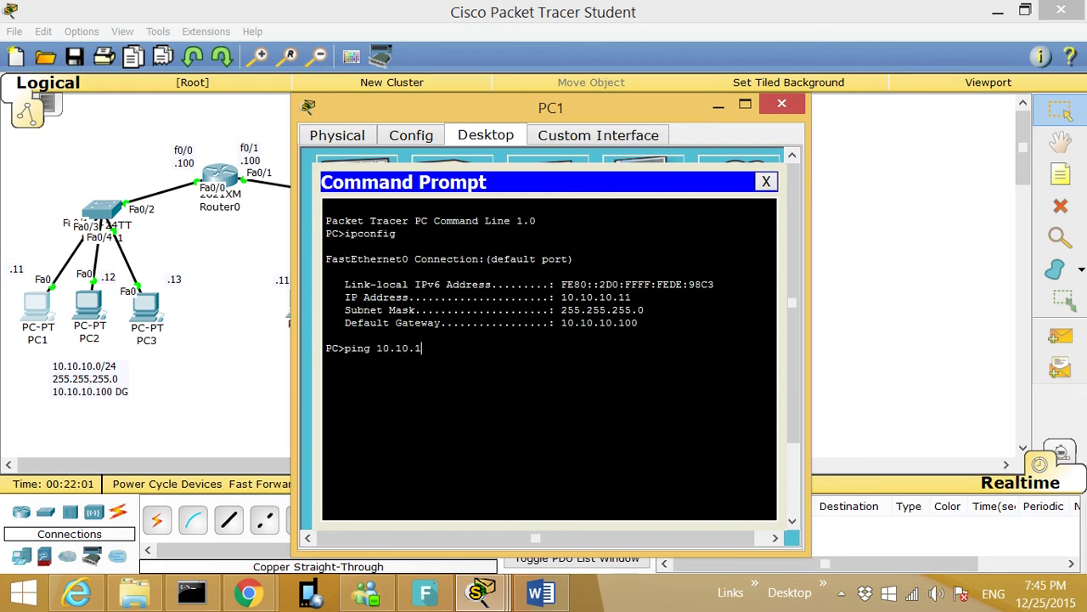
{"action": "type", "text": "0.100"}
{"action": "key", "text": "Return"}
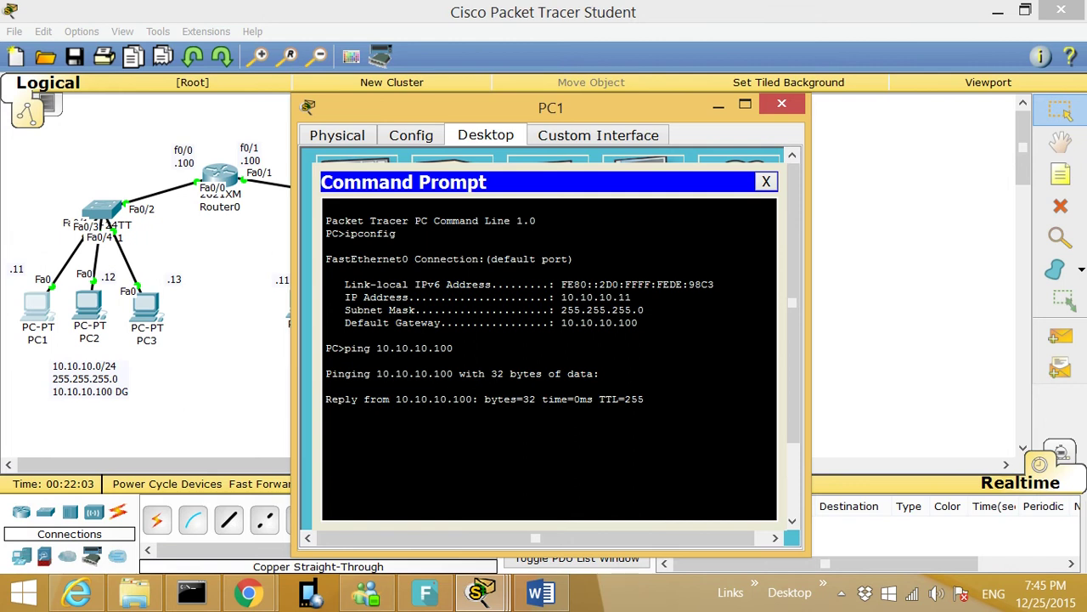
Ping 20.20.20.11 from PC1, then bring Router0's CLI to the front.
{"action": "left_click_drag", "start_coordinate": [558, 322], "coordinate": [648, 425]}
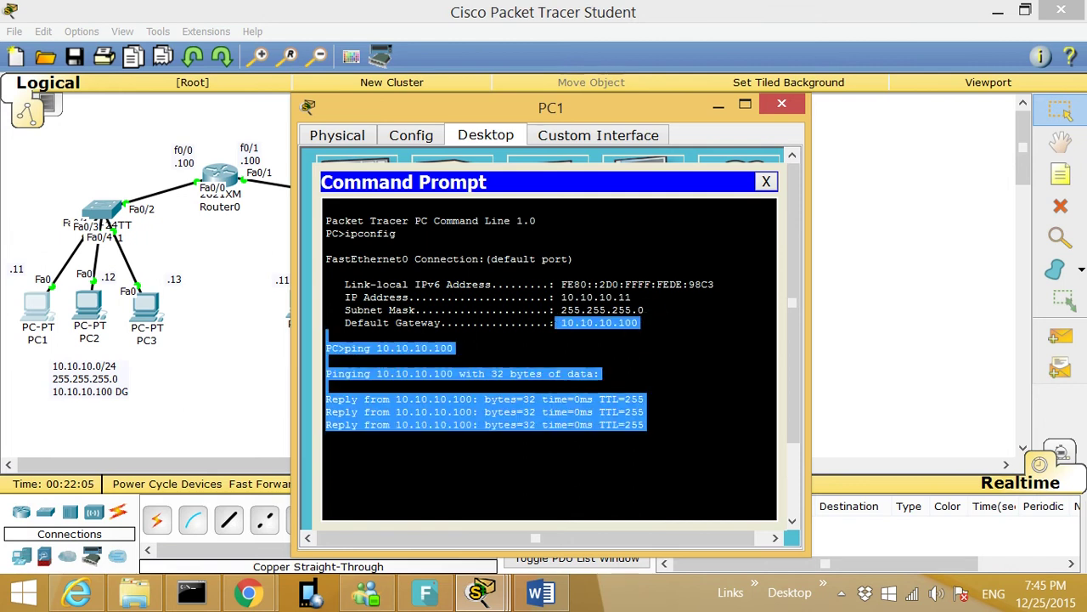
{"action": "left_click_drag", "start_coordinate": [520, 106], "coordinate": [687, 99]}
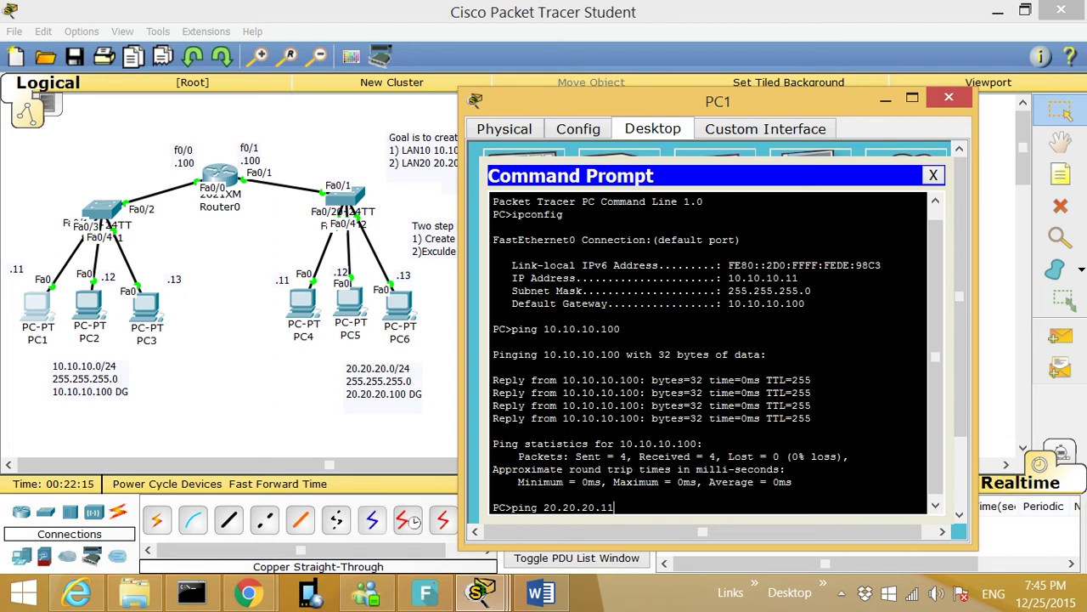
{"action": "key", "text": "Return"}
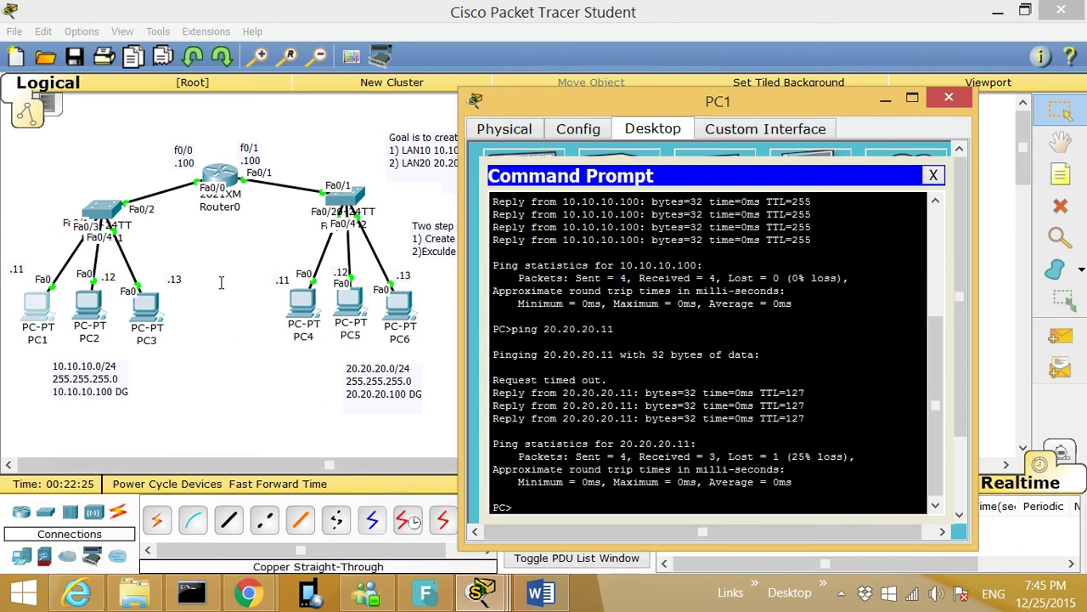
{"action": "left_click", "coordinate": [219, 170]}
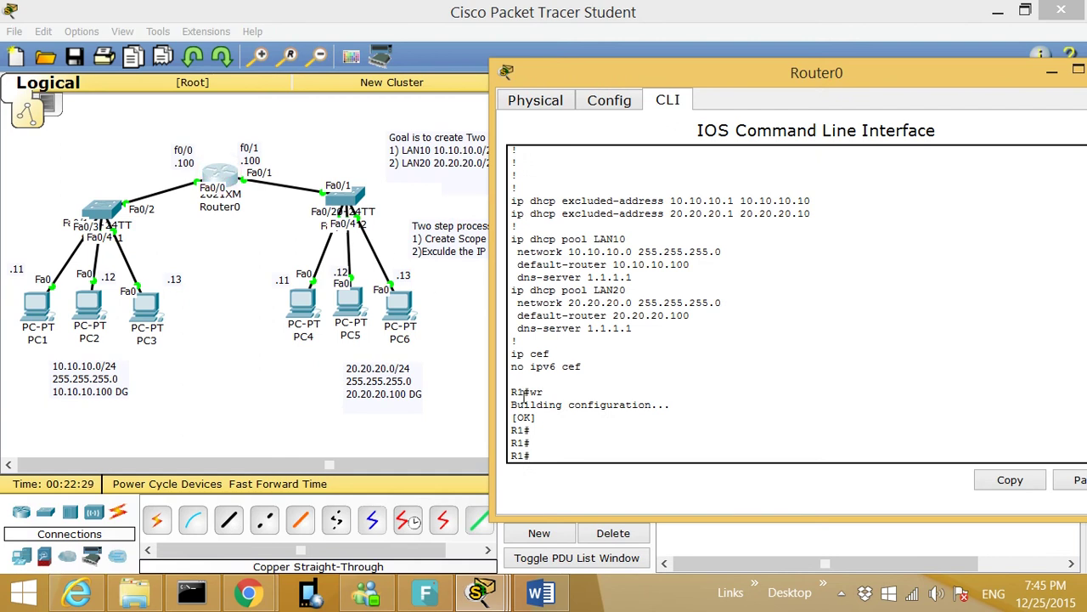
Run show ip dhcp binding on Router0 using Tab completion.
{"action": "left_click", "coordinate": [577, 450]}
{"action": "key", "text": "Return"}
{"action": "key", "text": "Return"}
{"action": "type", "text": "sj"}
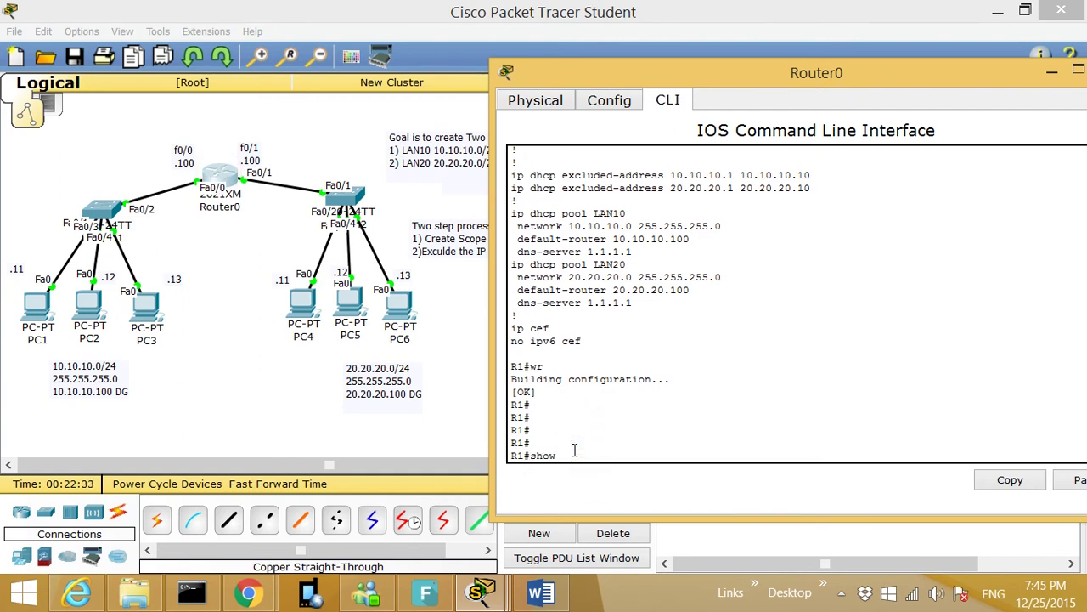
{"action": "type", "text": "cp"}
{"action": "key", "text": "Tab"}
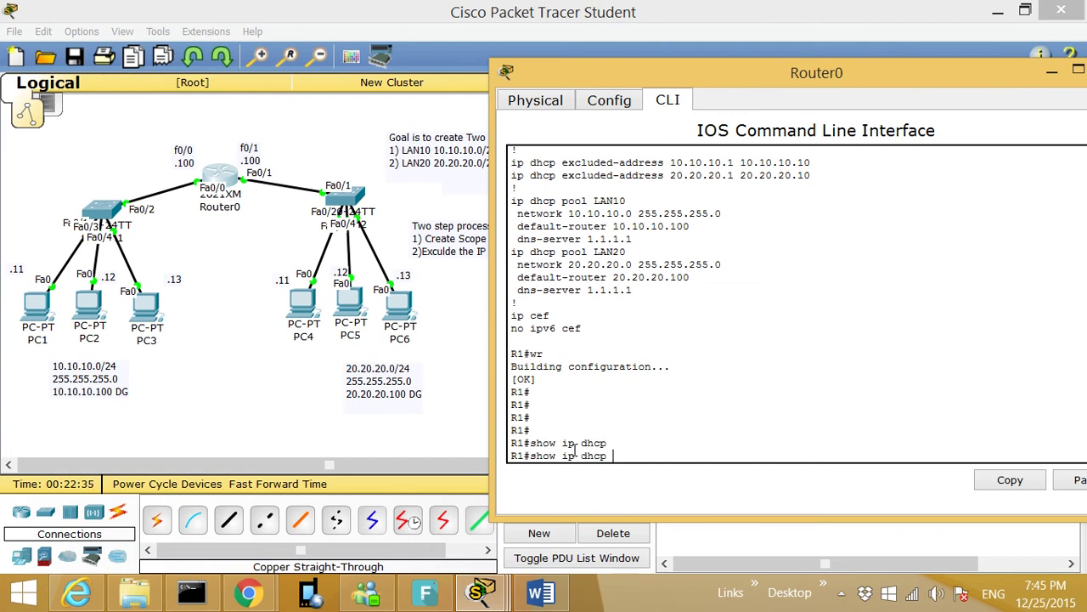
{"action": "type", "text": "bin"}
{"action": "key", "text": "Tab"}
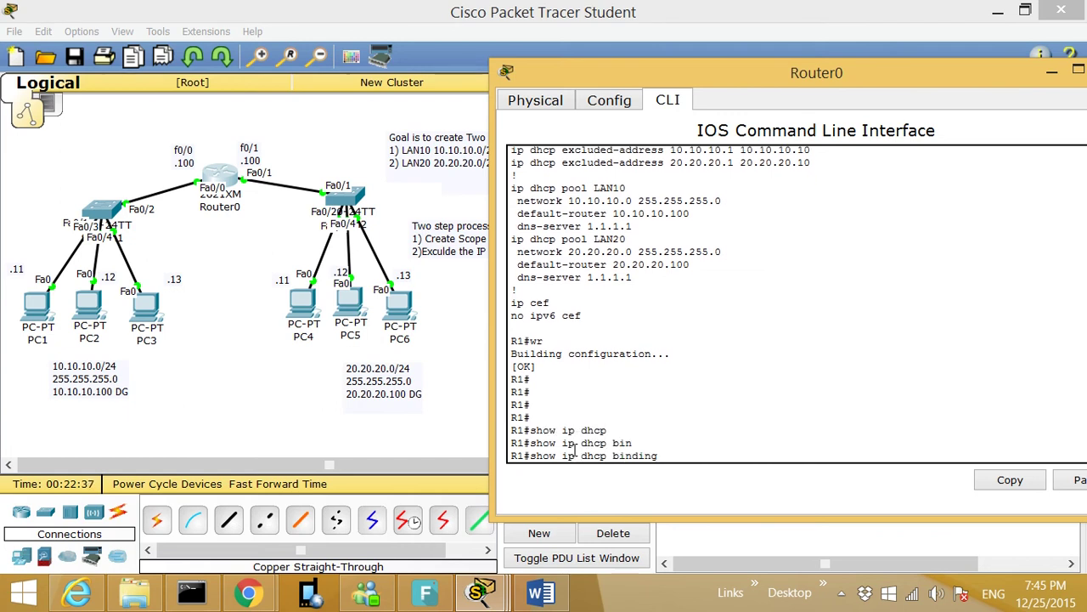
{"action": "key", "text": "Return"}
Highlight the 10.10.10.11 lease and its hardware address, then return to PC1.
{"action": "left_click_drag", "start_coordinate": [595, 379], "coordinate": [509, 379]}
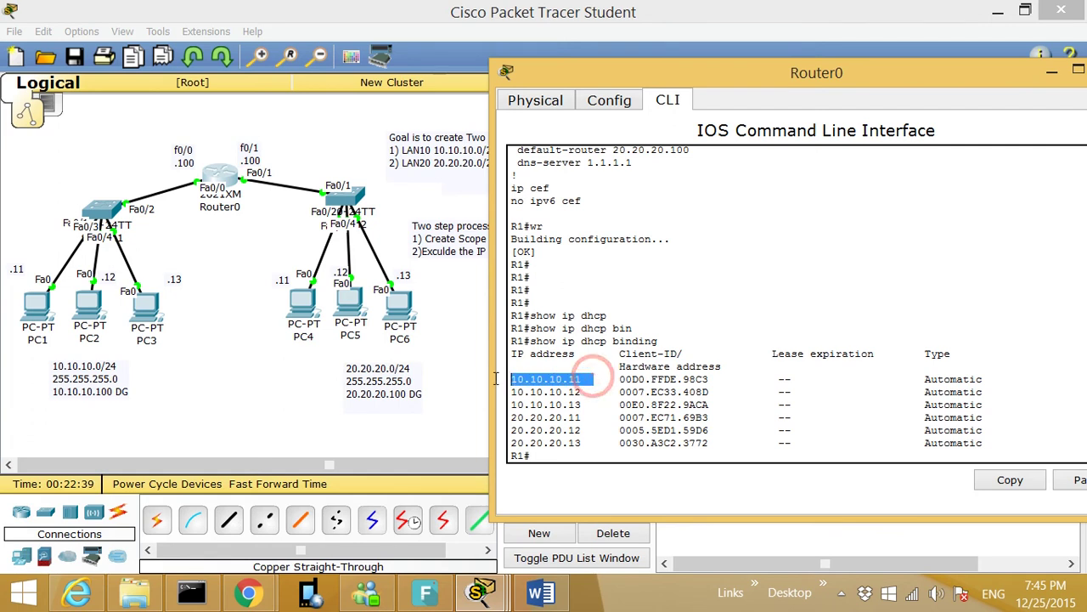
{"action": "left_click_drag", "start_coordinate": [710, 378], "coordinate": [690, 380]}
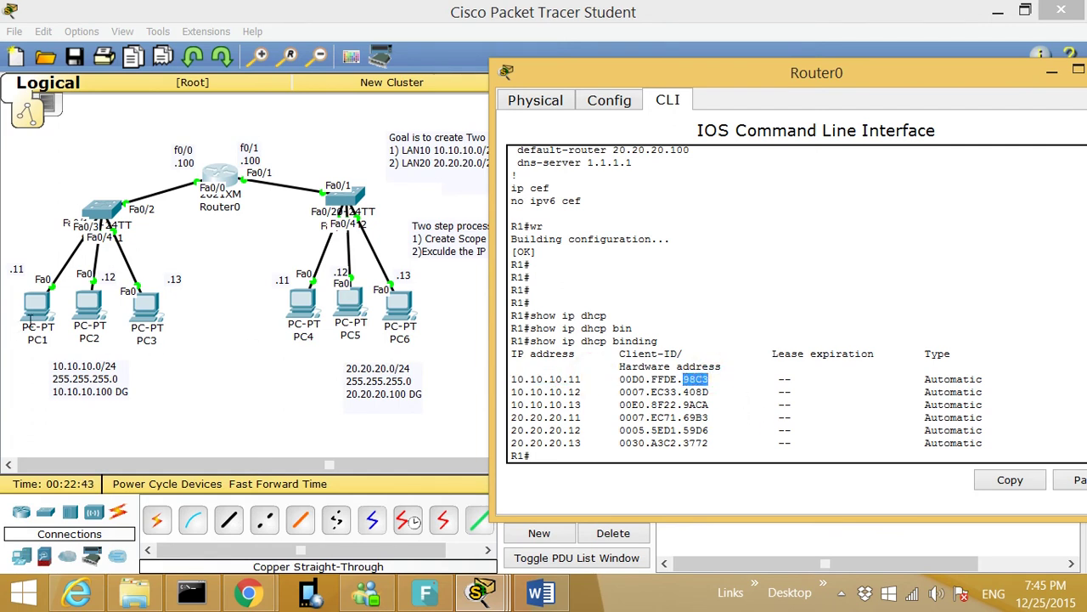
{"action": "left_click", "coordinate": [41, 302]}
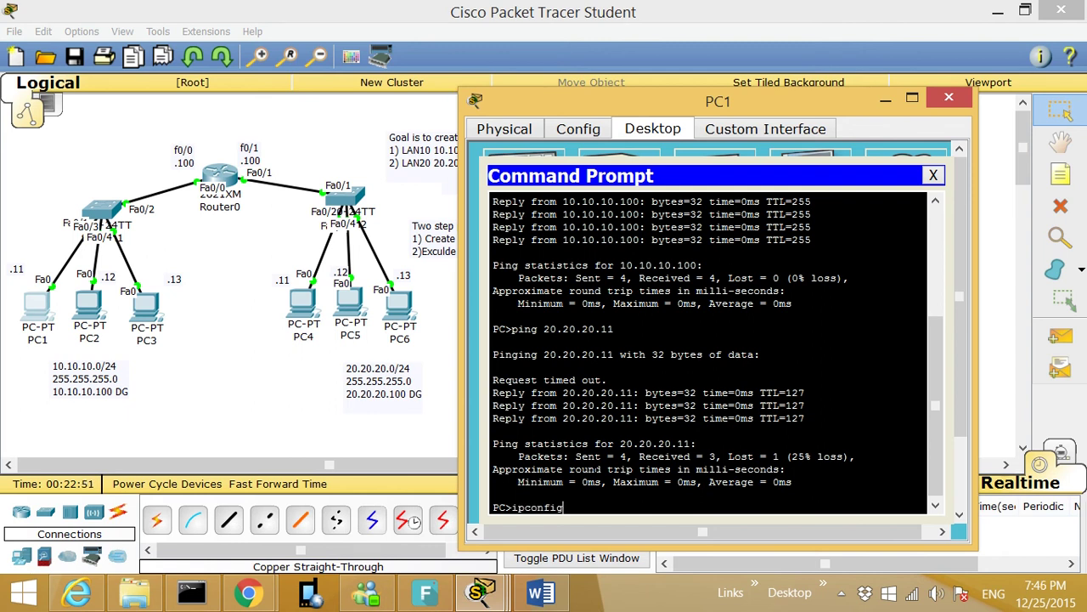
Run ipconfig /all on PC1 and highlight its physical address.
{"action": "type", "text": "ipconfig /all"}
{"action": "key", "text": "Return"}
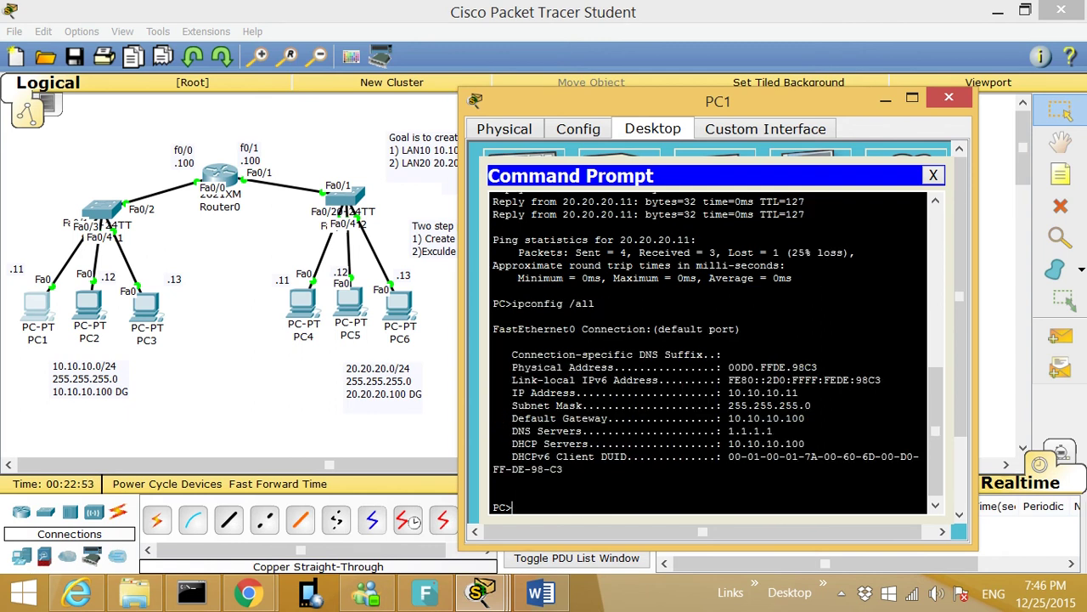
{"action": "left_click_drag", "start_coordinate": [818, 367], "coordinate": [712, 367]}
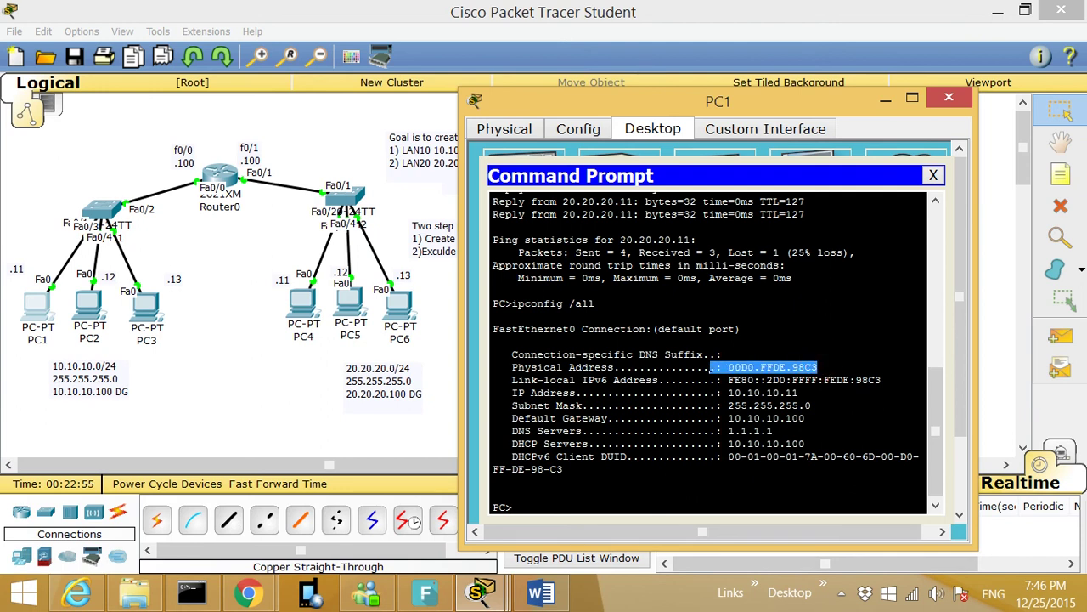
Nudge the Two step process note right and highlight the 10.10.10.0/24 line in the left note.
{"action": "left_click", "coordinate": [249, 374]}
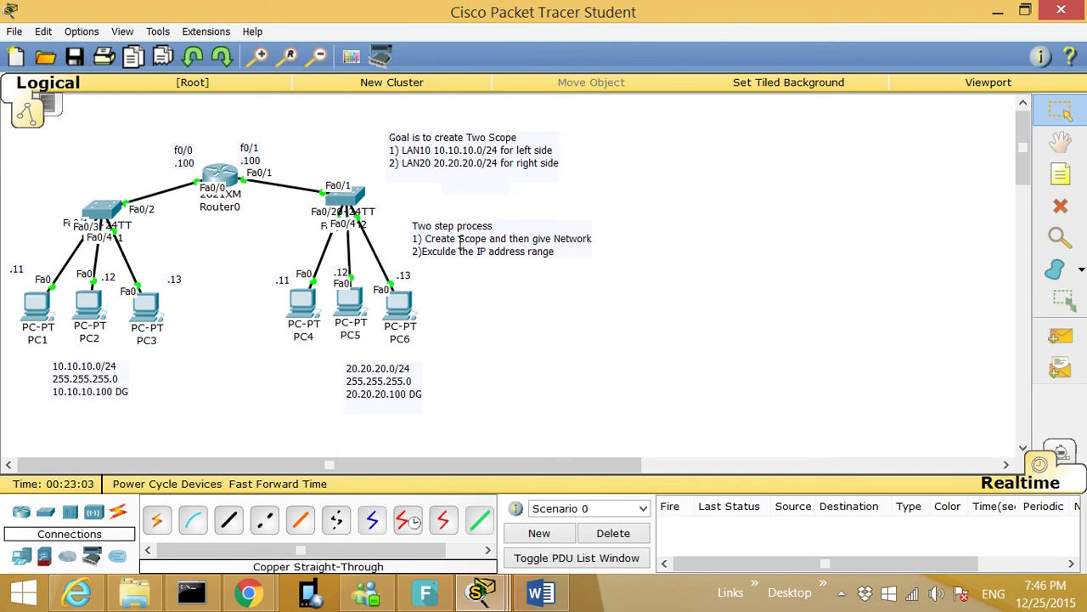
{"action": "left_click_drag", "start_coordinate": [427, 255], "coordinate": [450, 251]}
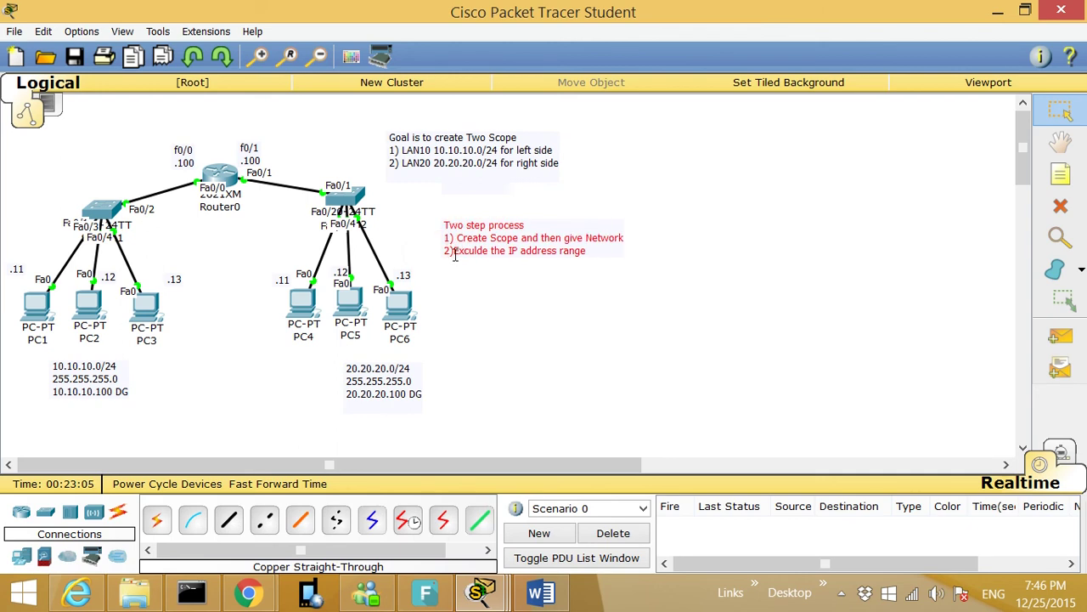
{"action": "double_click", "coordinate": [458, 252]}
{"action": "left_click", "coordinate": [582, 314]}
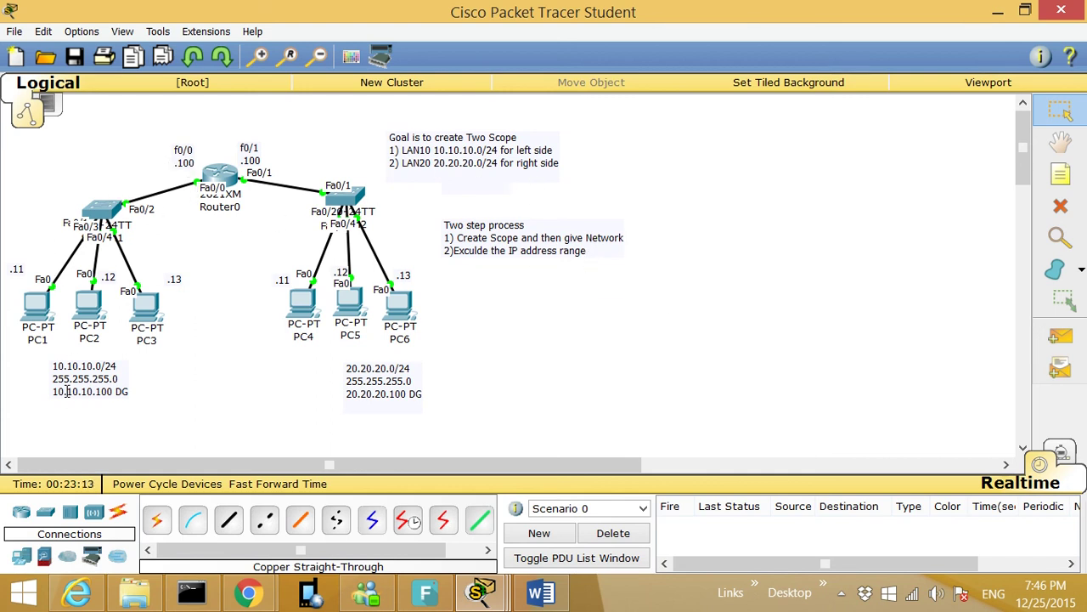
{"action": "left_click", "coordinate": [53, 367]}
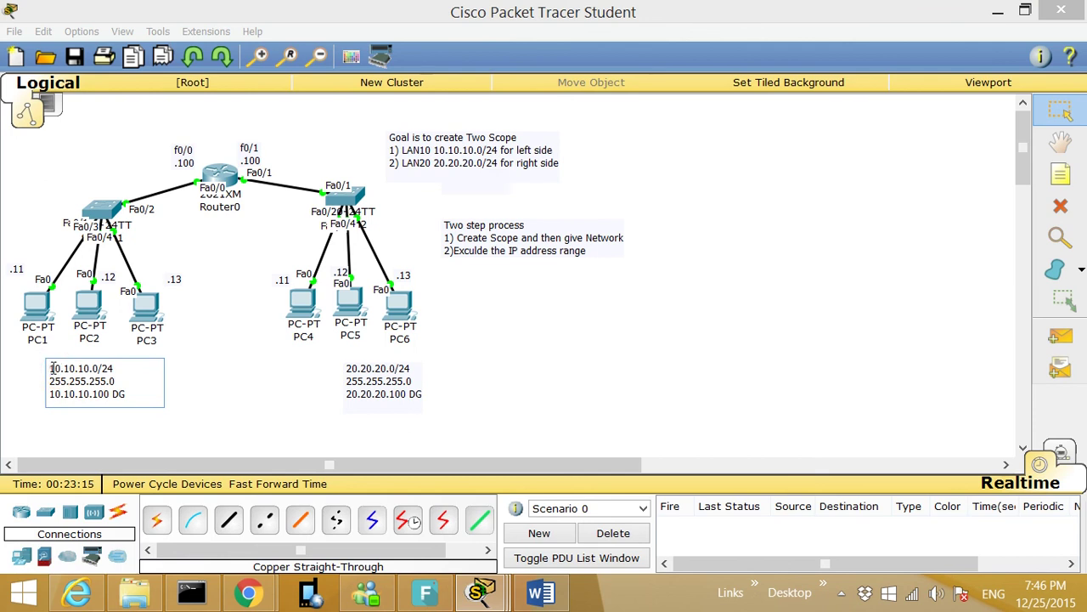
{"action": "left_click_drag", "start_coordinate": [49, 368], "coordinate": [116, 371]}
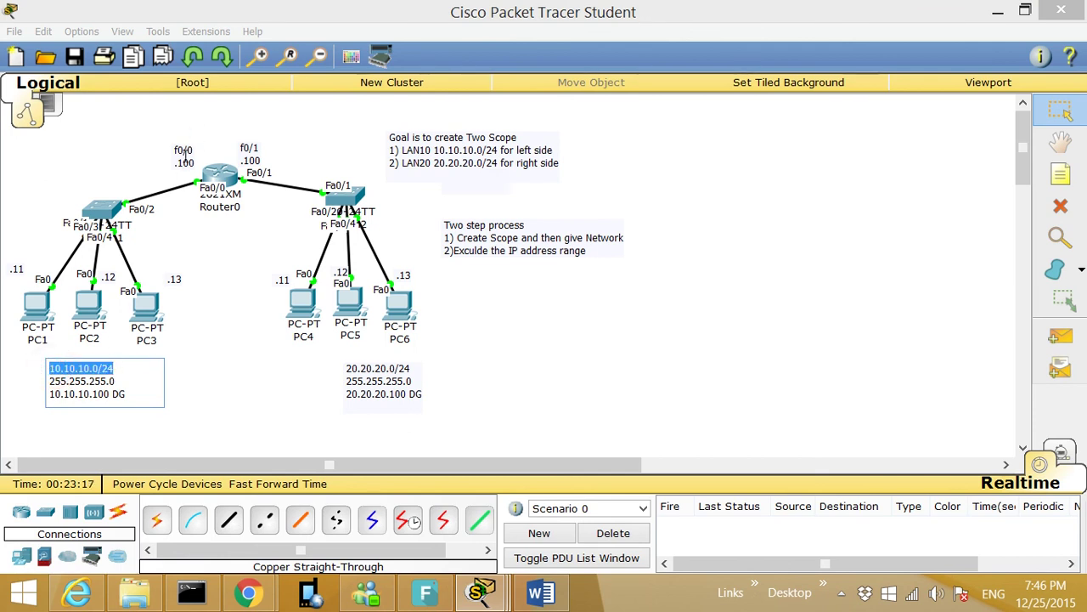
Run show ip interface brief on Router0 and check the 10.10.10.100 gateway address.
{"action": "left_click", "coordinate": [219, 174]}
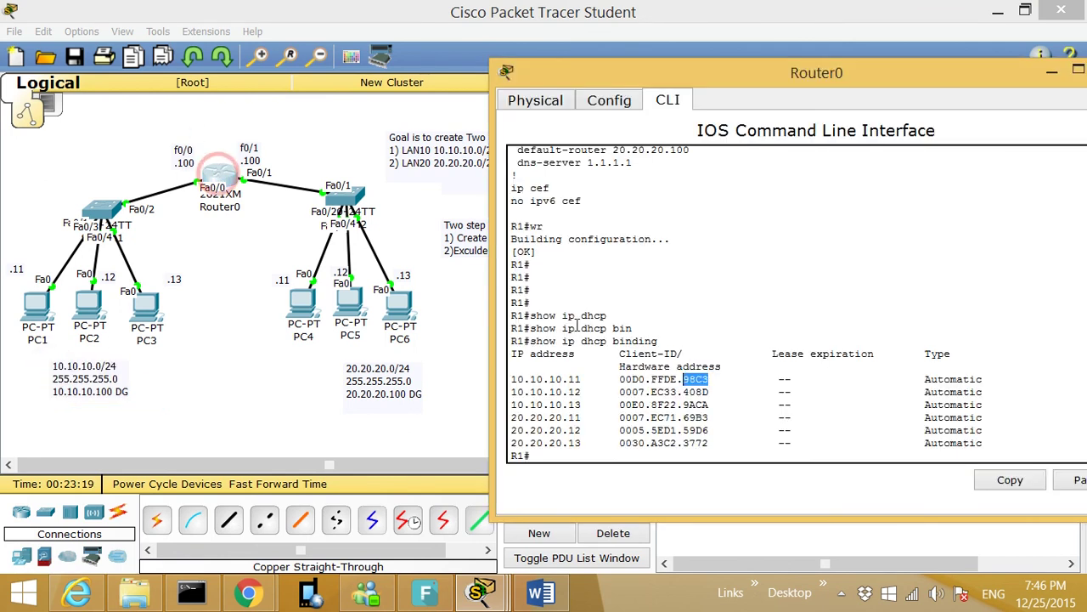
{"action": "key", "text": "Return"}
{"action": "key", "text": "Return"}
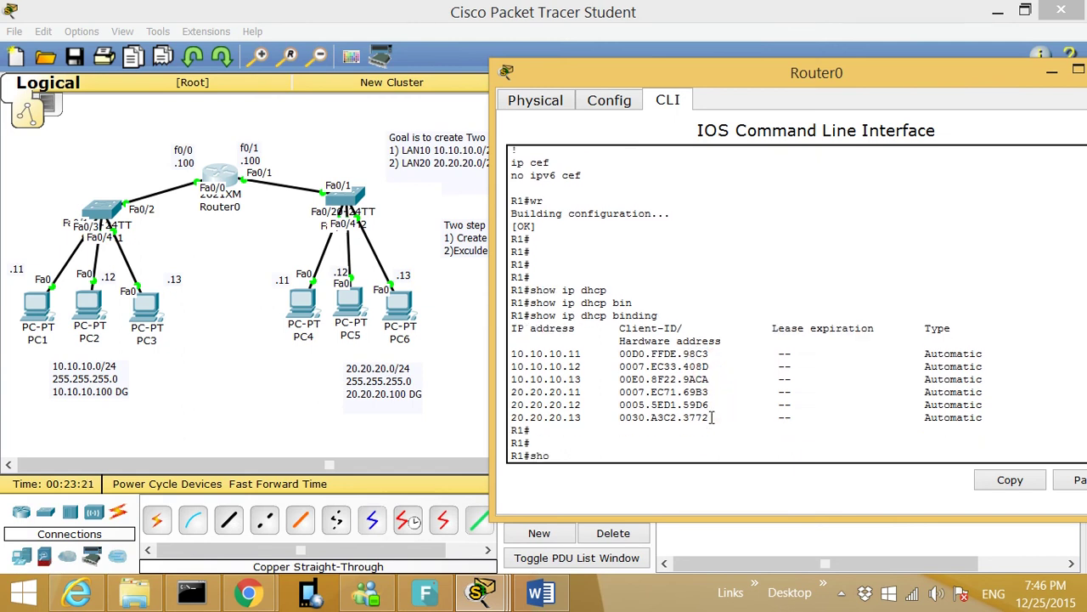
{"action": "type", "text": "show ip int bri"}
{"action": "key", "text": "Tab"}
{"action": "key", "text": "Return"}
{"action": "left_click_drag", "start_coordinate": [652, 417], "coordinate": [734, 417]}
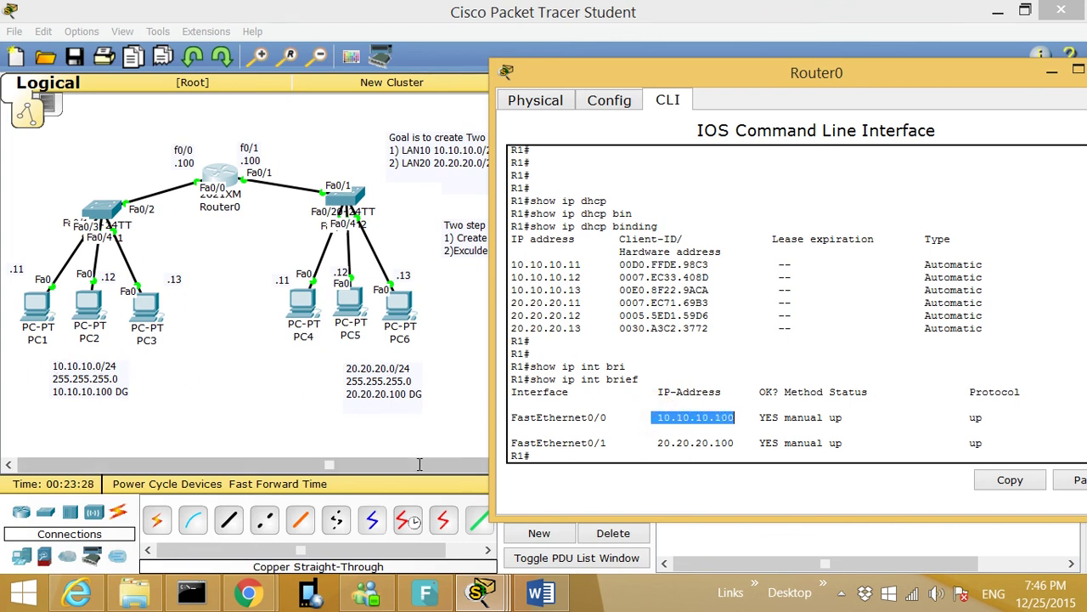
{"action": "left_click", "coordinate": [551, 455]}
List Router0's running configuration and copy its DHCP exclusion and pool lines.
{"action": "type", "text": "show"}
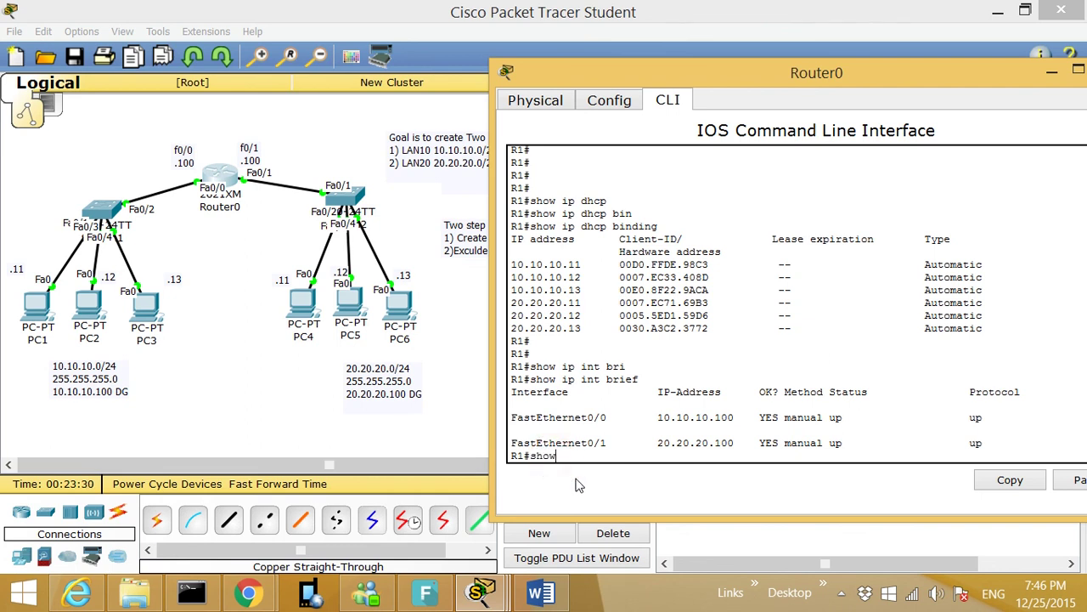
{"action": "type", "text": " run"}
{"action": "key", "text": "Return"}
{"action": "key", "text": "Return"}
{"action": "key", "text": "Return"}
{"action": "key", "text": "Return"}
{"action": "key", "text": "Return"}
{"action": "key", "text": "Return"}
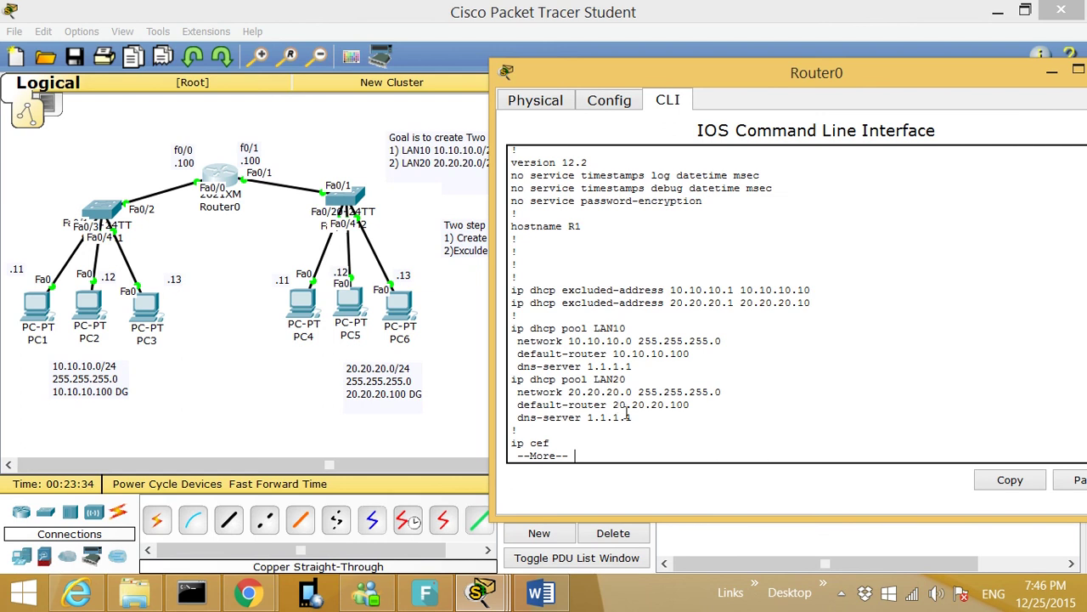
{"action": "left_click_drag", "start_coordinate": [637, 417], "coordinate": [503, 293]}
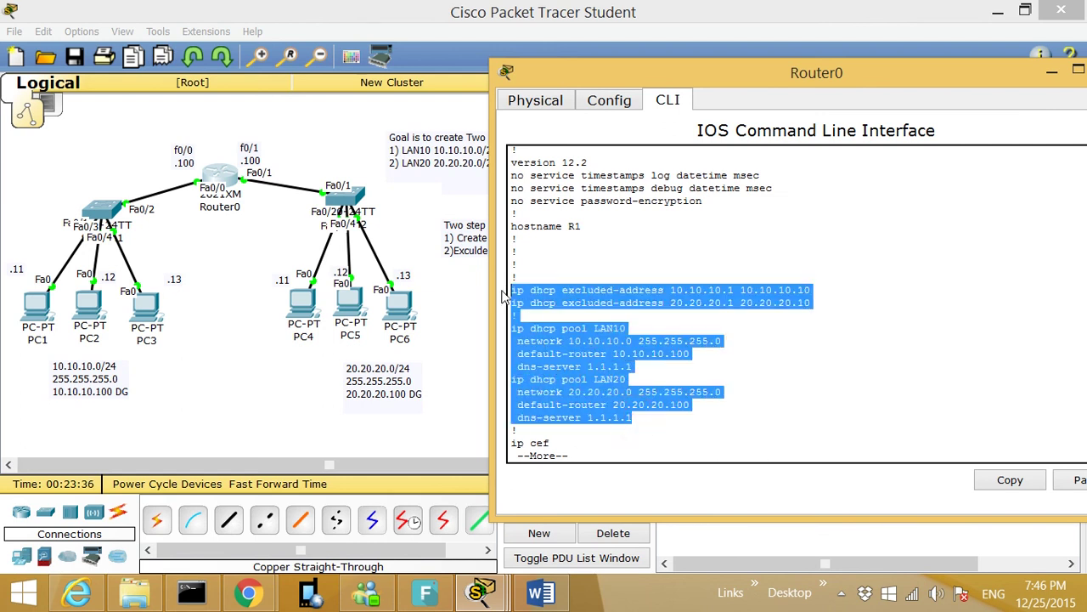
{"action": "right_click", "coordinate": [576, 295]}
{"action": "left_click", "coordinate": [592, 305]}
{"action": "left_click", "coordinate": [451, 361]}
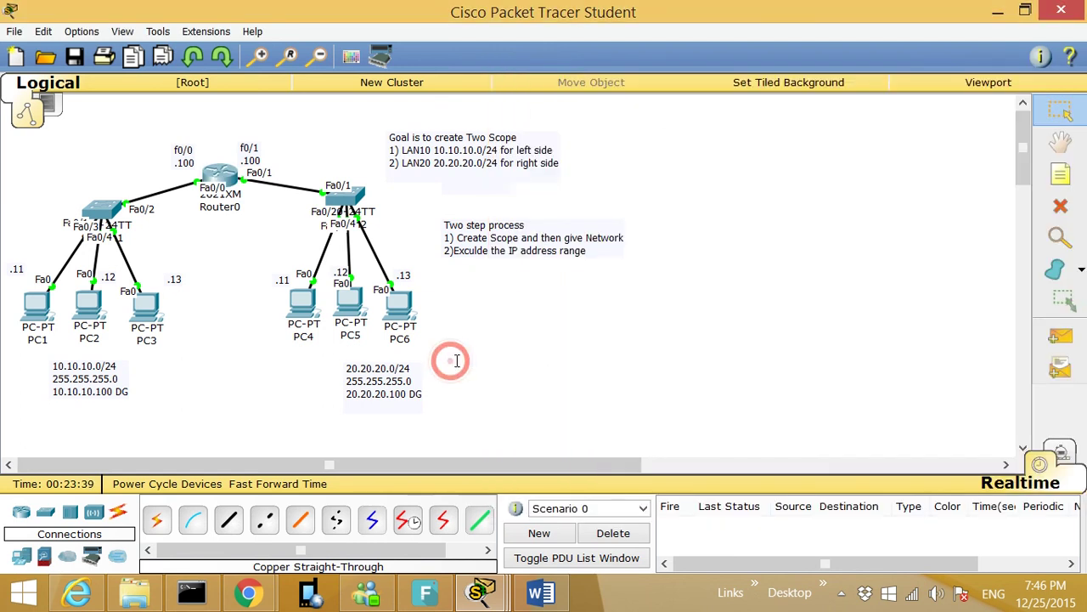
Paste the copied DHCP exclusion and LAN10/LAN20 pool lines into a note right of PC6.
{"action": "left_click", "coordinate": [1058, 173]}
{"action": "left_click", "coordinate": [475, 331]}
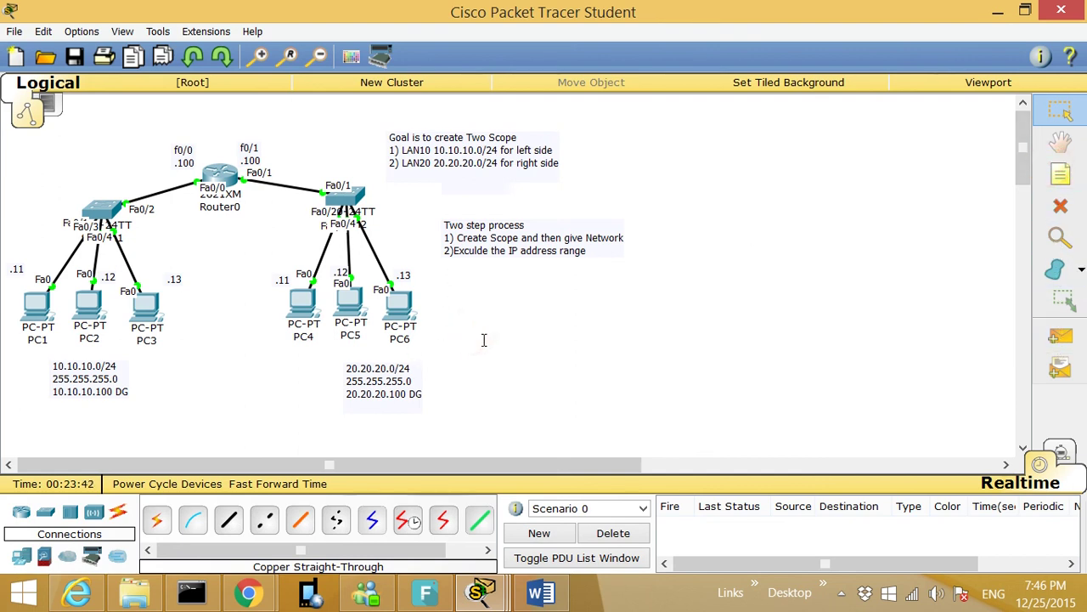
{"action": "left_click", "coordinate": [1076, 174]}
{"action": "left_click", "coordinate": [506, 330]}
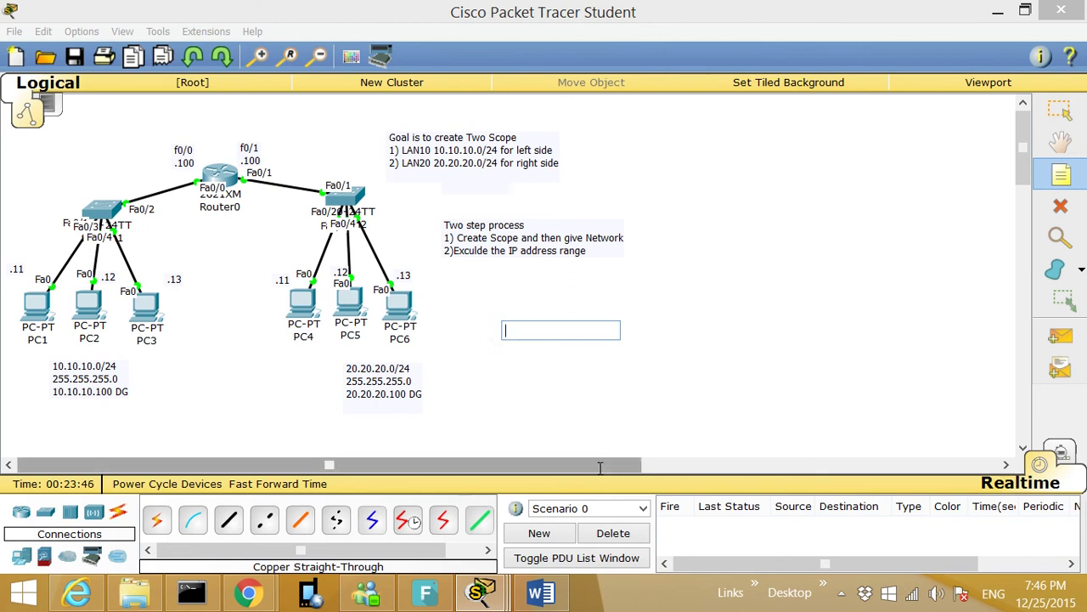
{"action": "key", "text": "ctrl+v"}
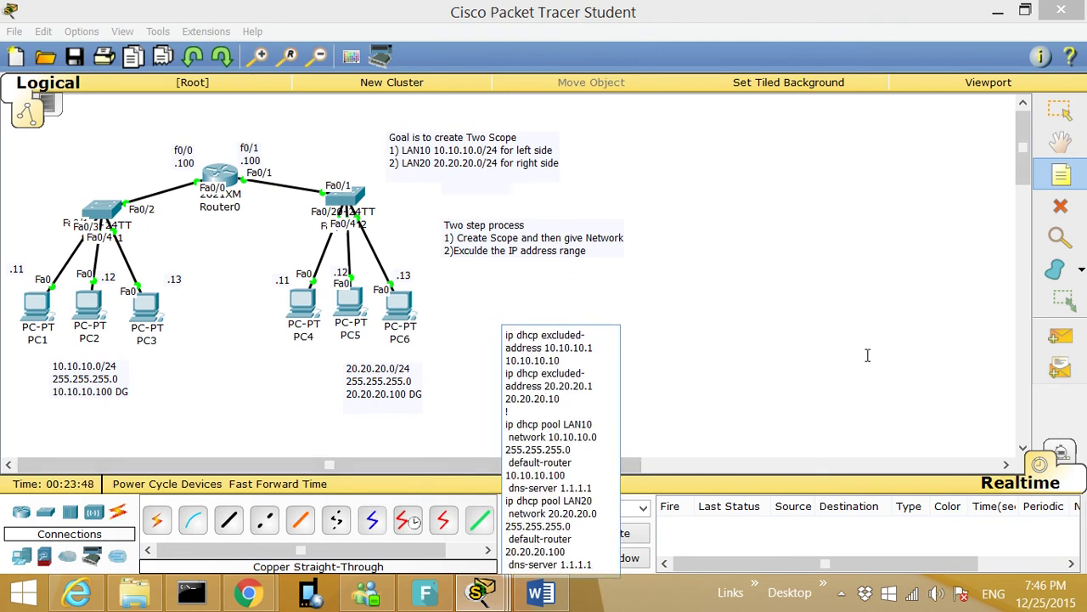
{"action": "left_click", "coordinate": [839, 338]}
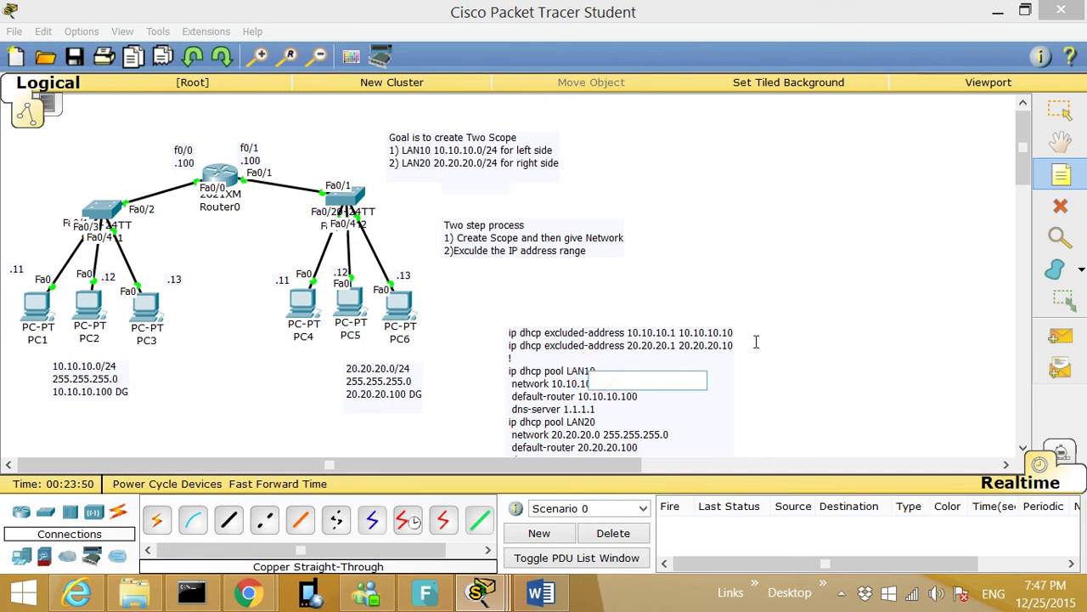
{"action": "left_click", "coordinate": [791, 335]}
{"action": "key", "text": "Escape"}
{"action": "left_click_drag", "start_coordinate": [582, 356], "coordinate": [549, 324]}
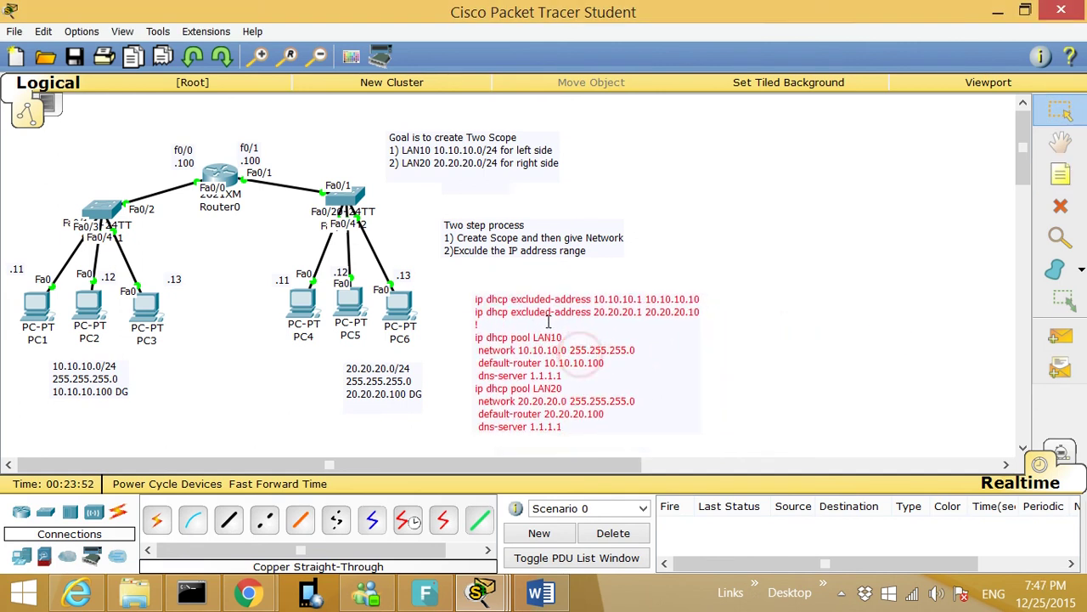